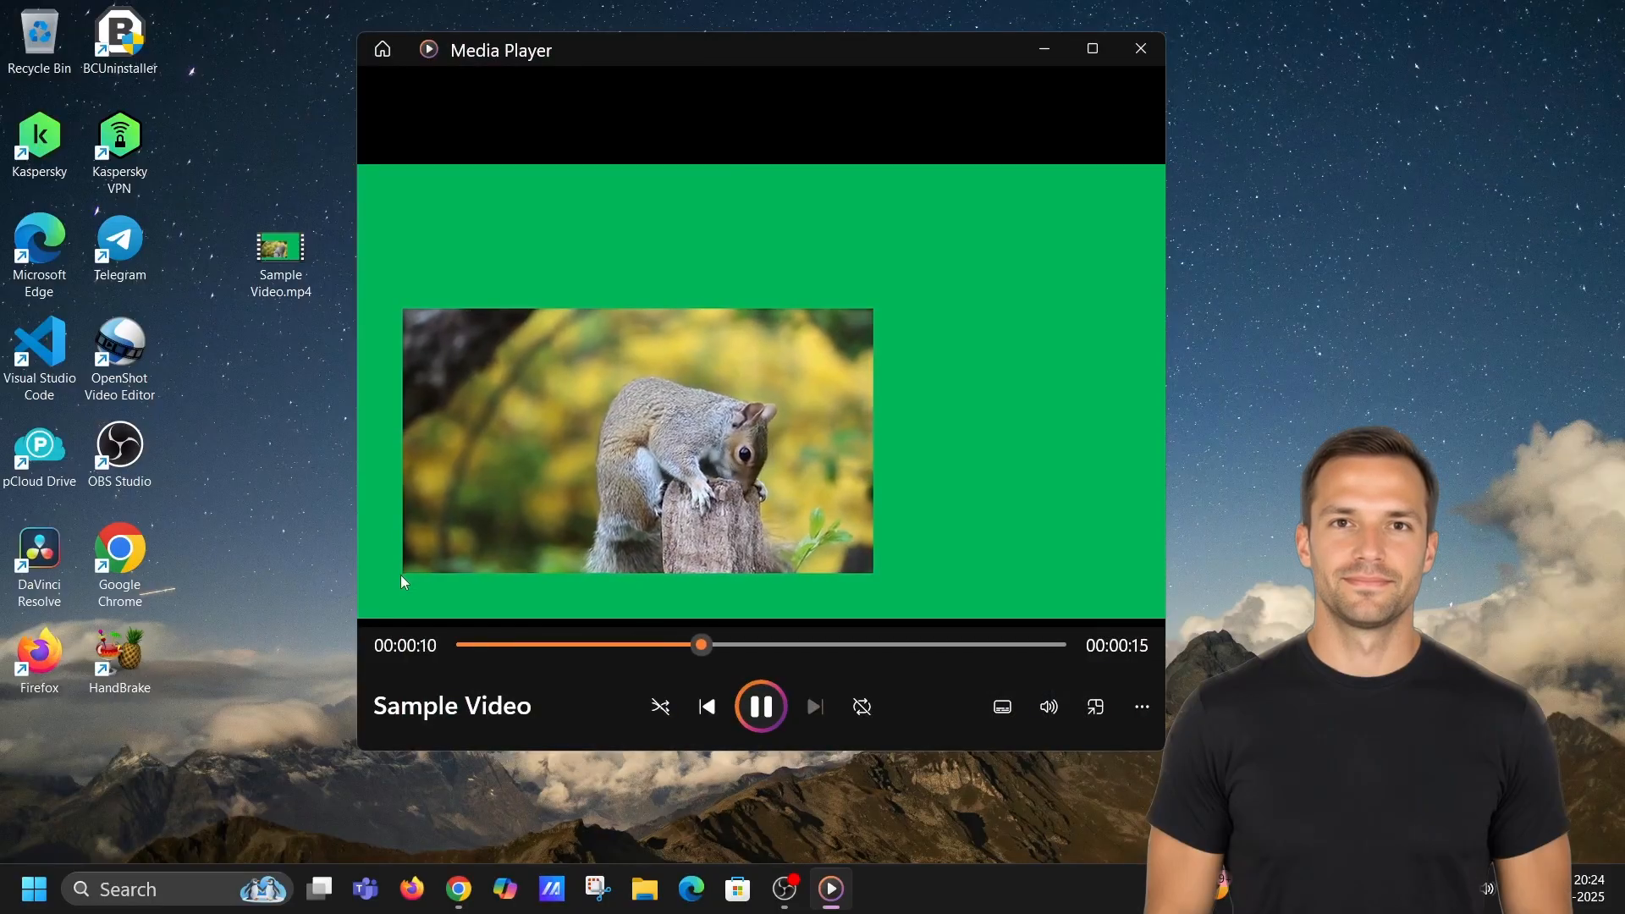
# Pause the sample video and close the media player.
pyautogui.click(762, 702)
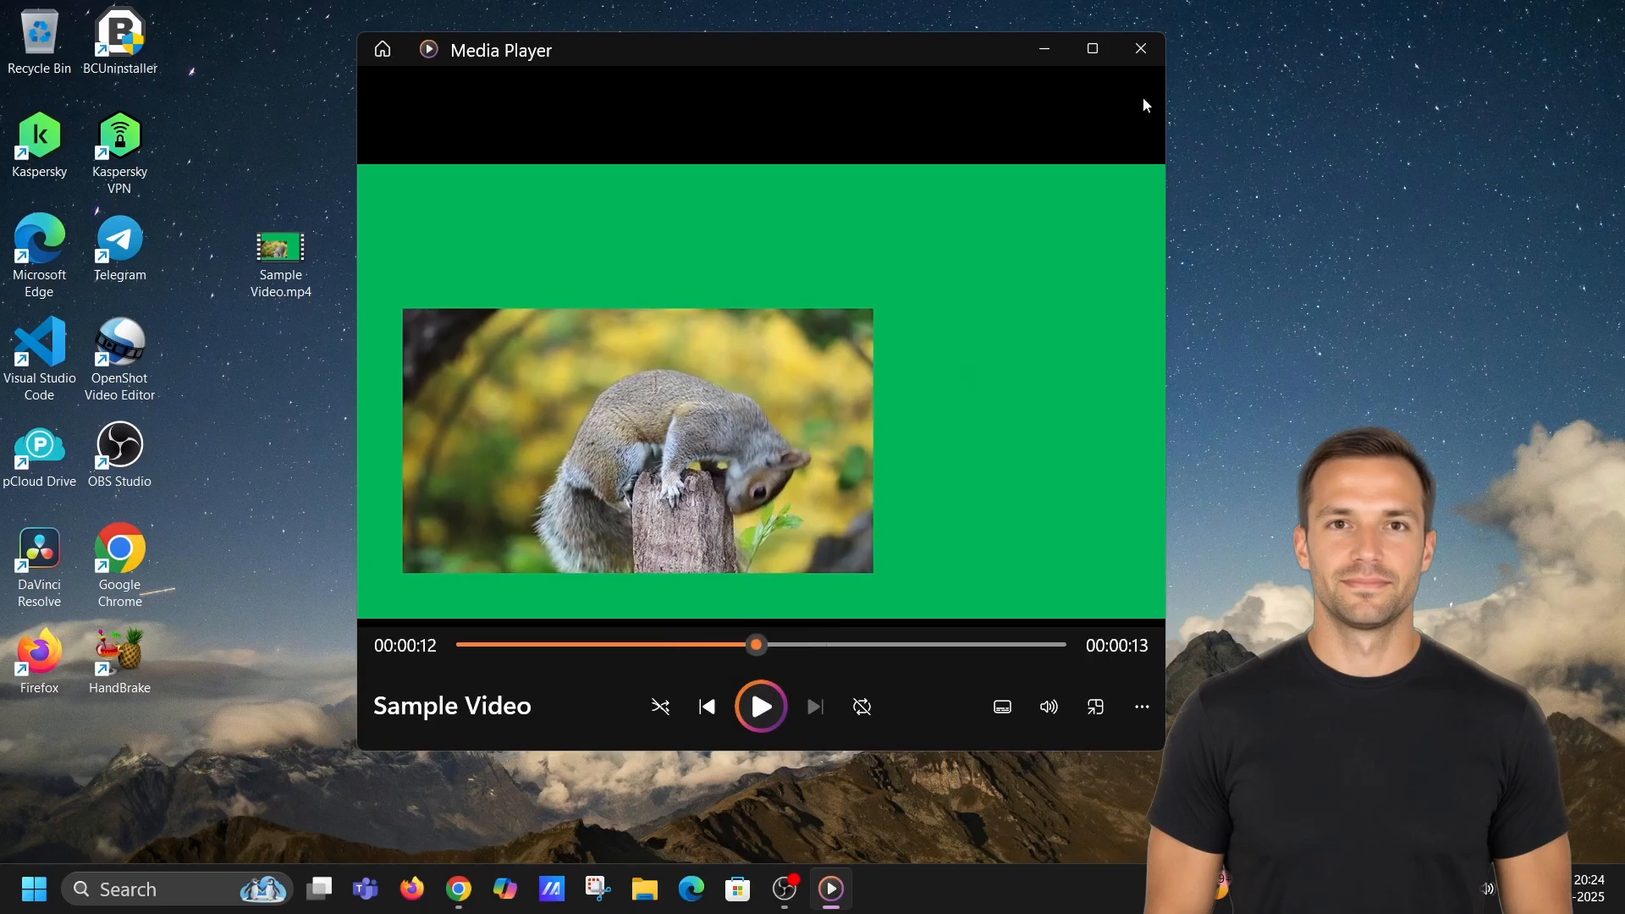
pyautogui.click(1142, 49)
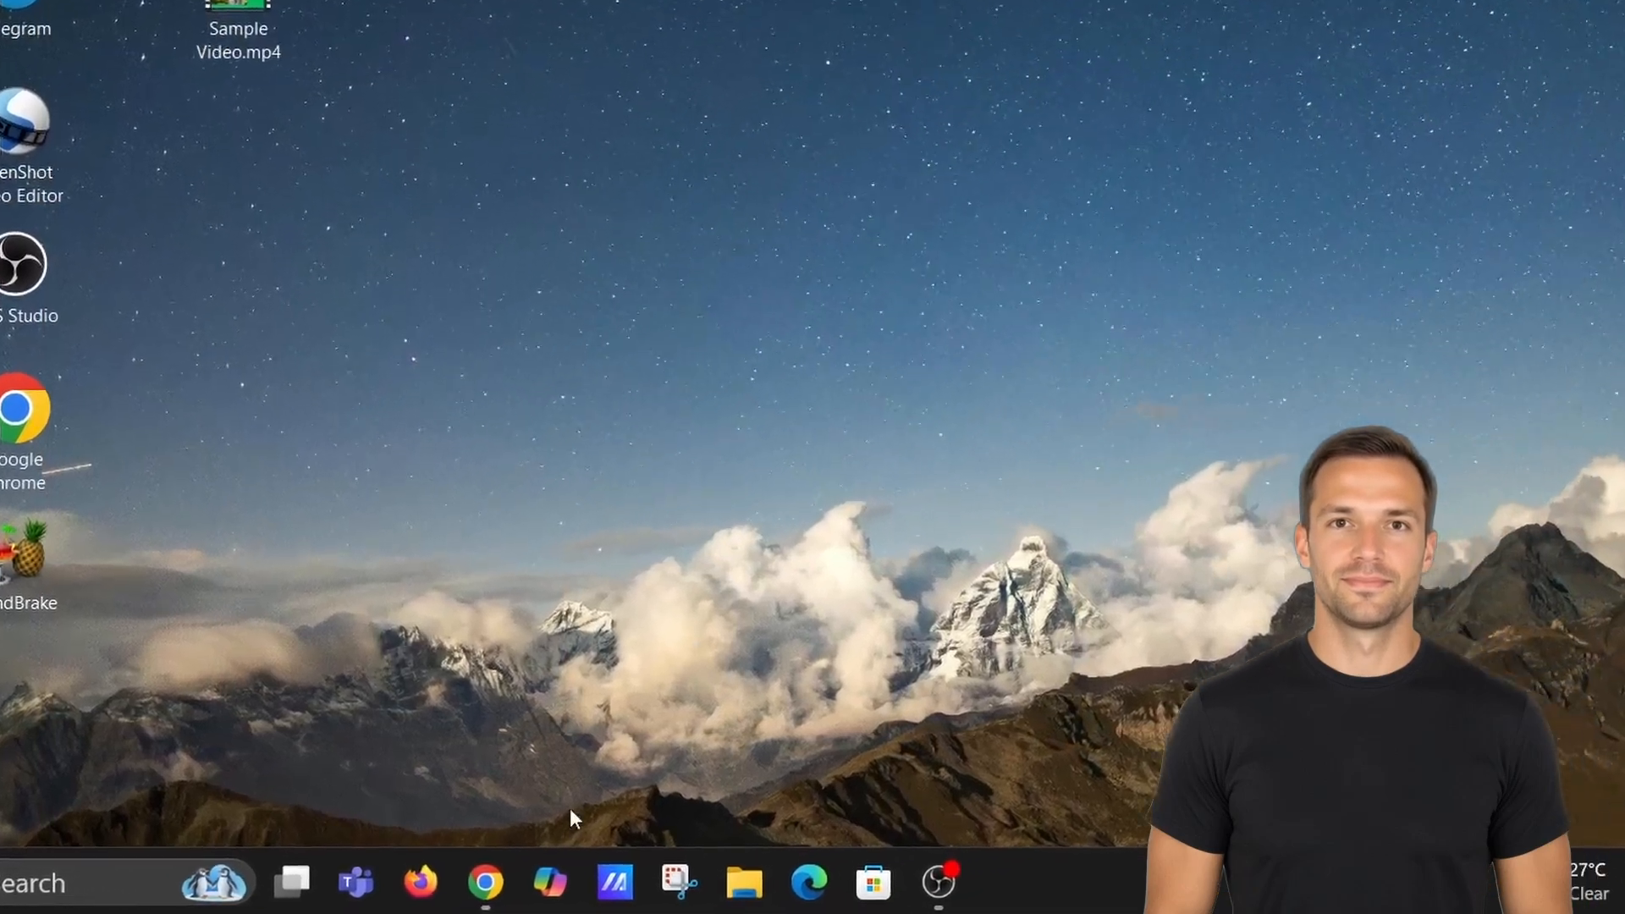
# Open the DaVinci Resolve 20 product page from a Google search and browse its download options before minimizing the browser.
pyautogui.click(499, 893)
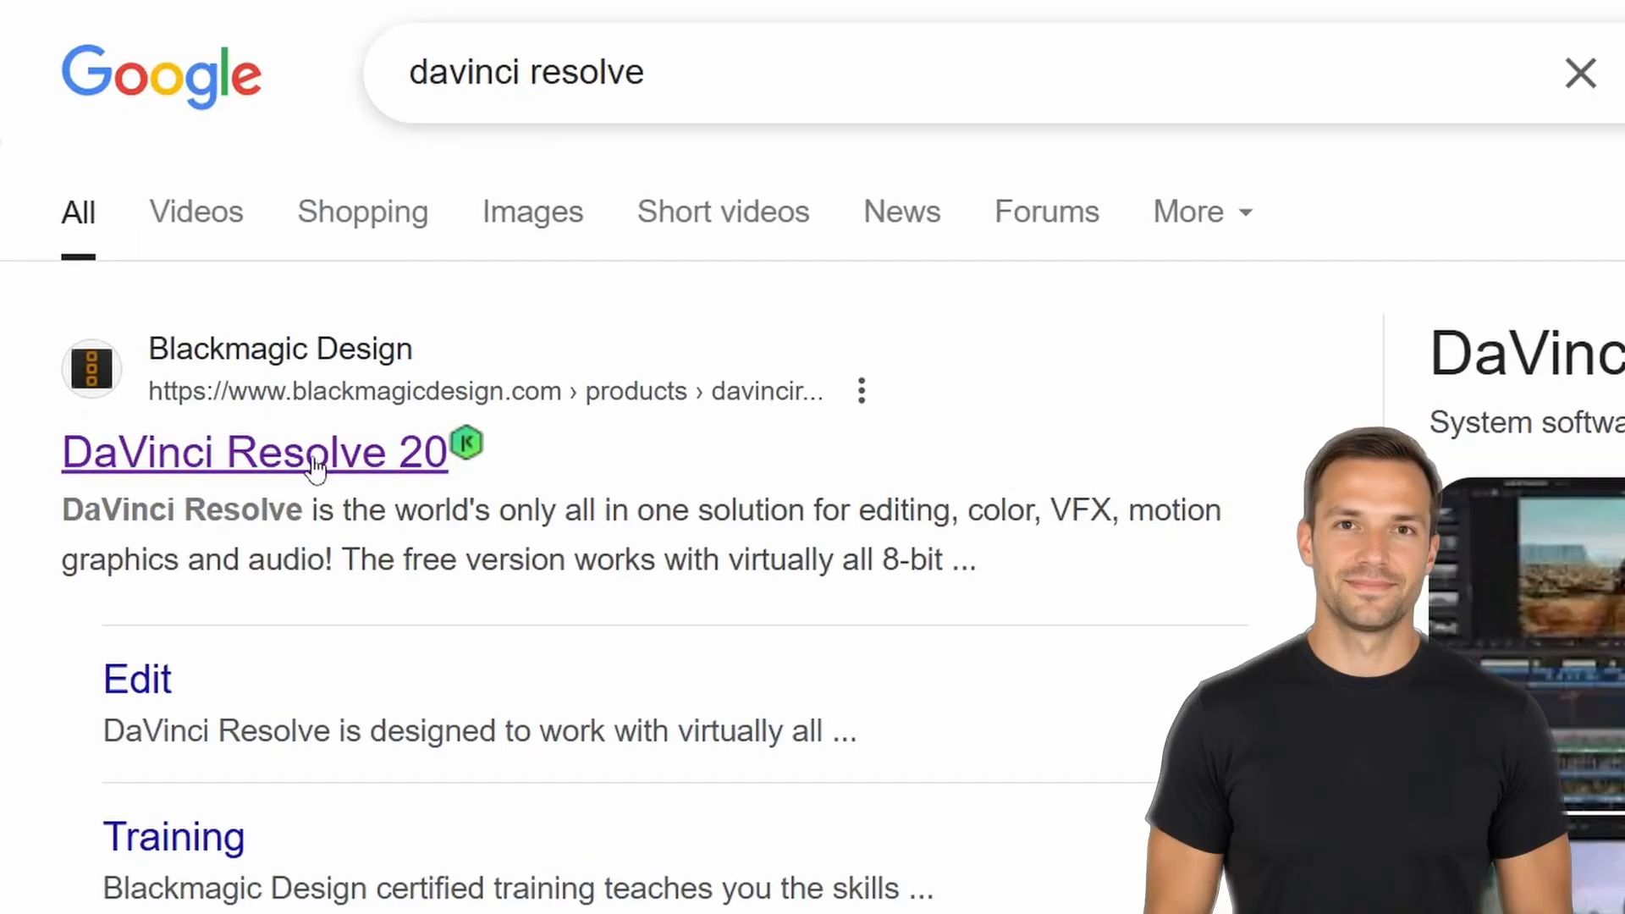
pyautogui.click(315, 464)
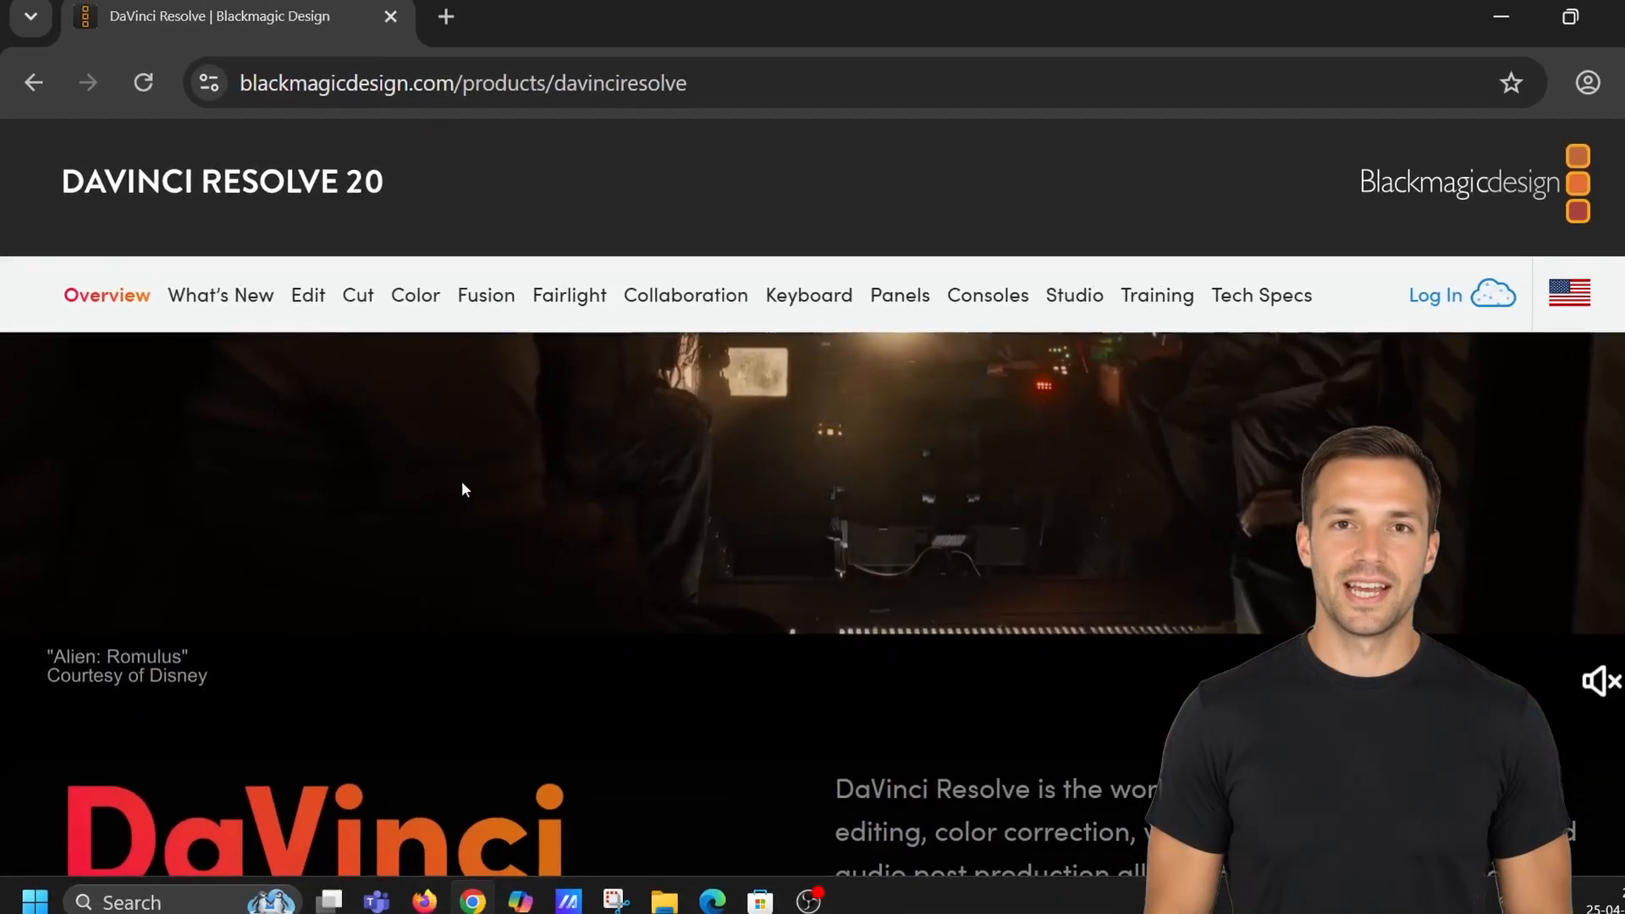
pyautogui.scroll(-10, 528, 486)
pyautogui.scroll(2, 520, 487)
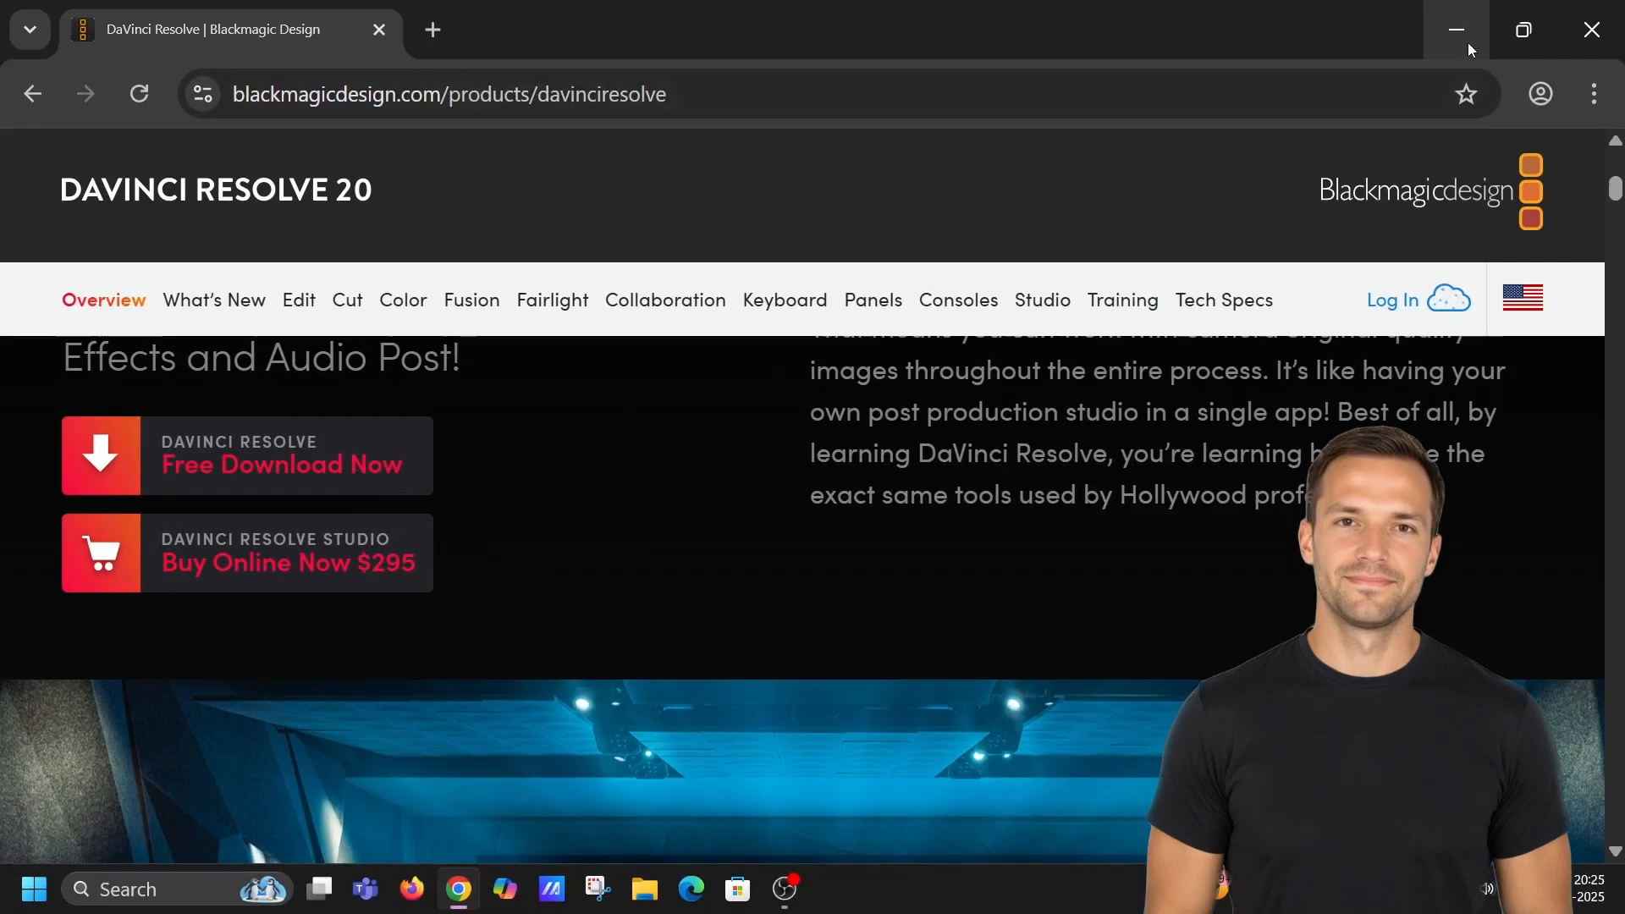
pyautogui.click(1471, 49)
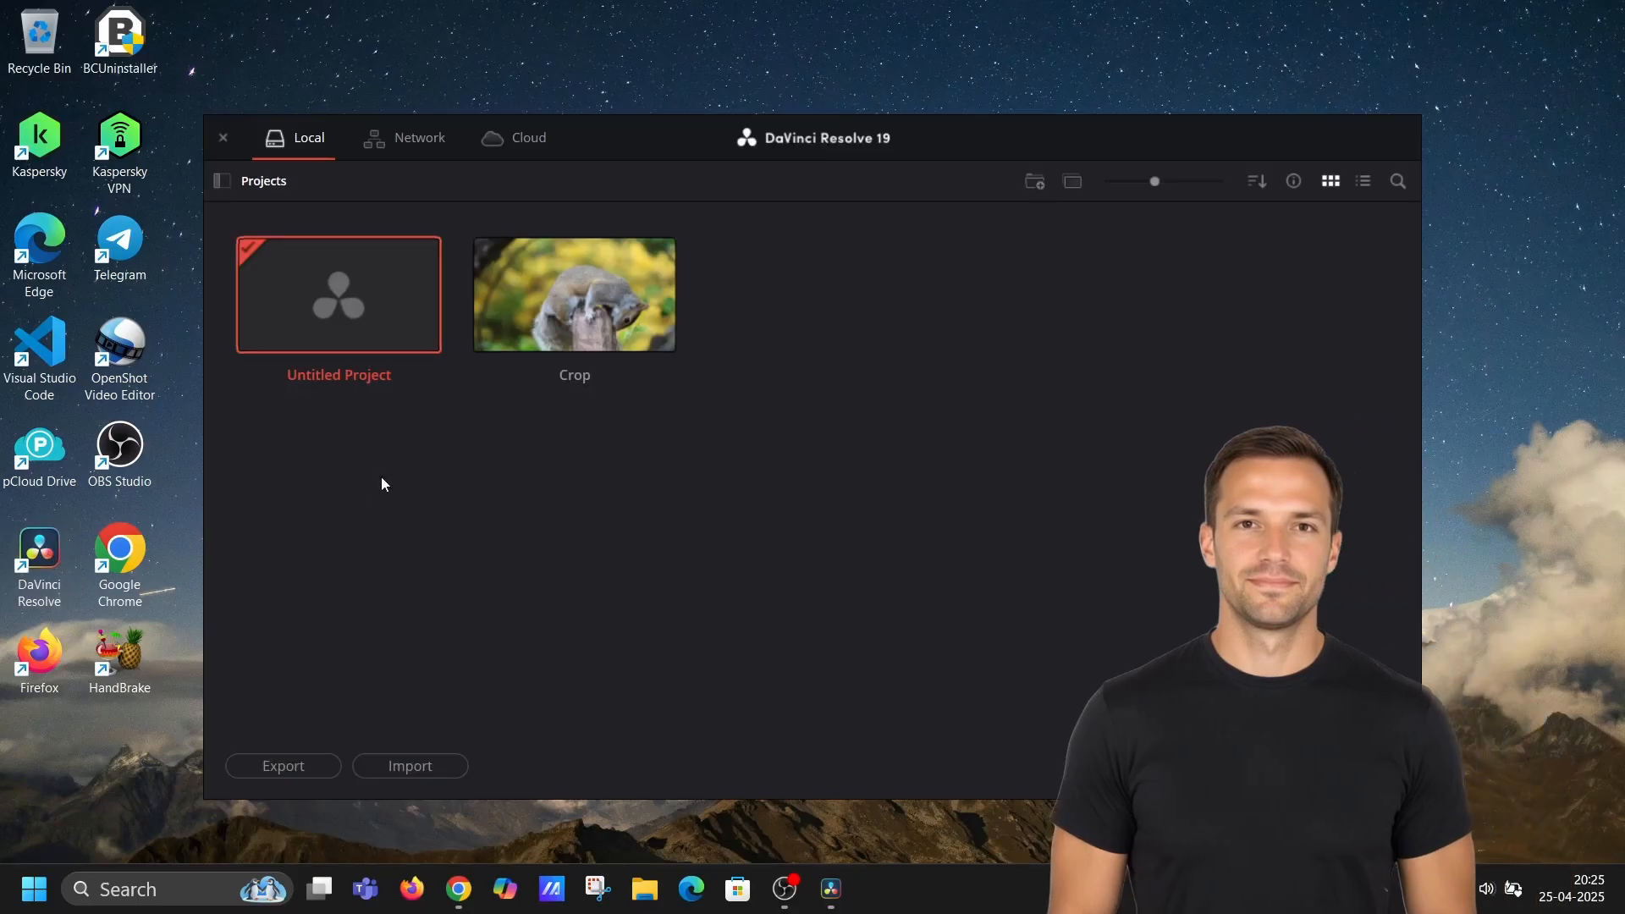
# Create a new project named Crop Video.
pyautogui.click(1202, 766)
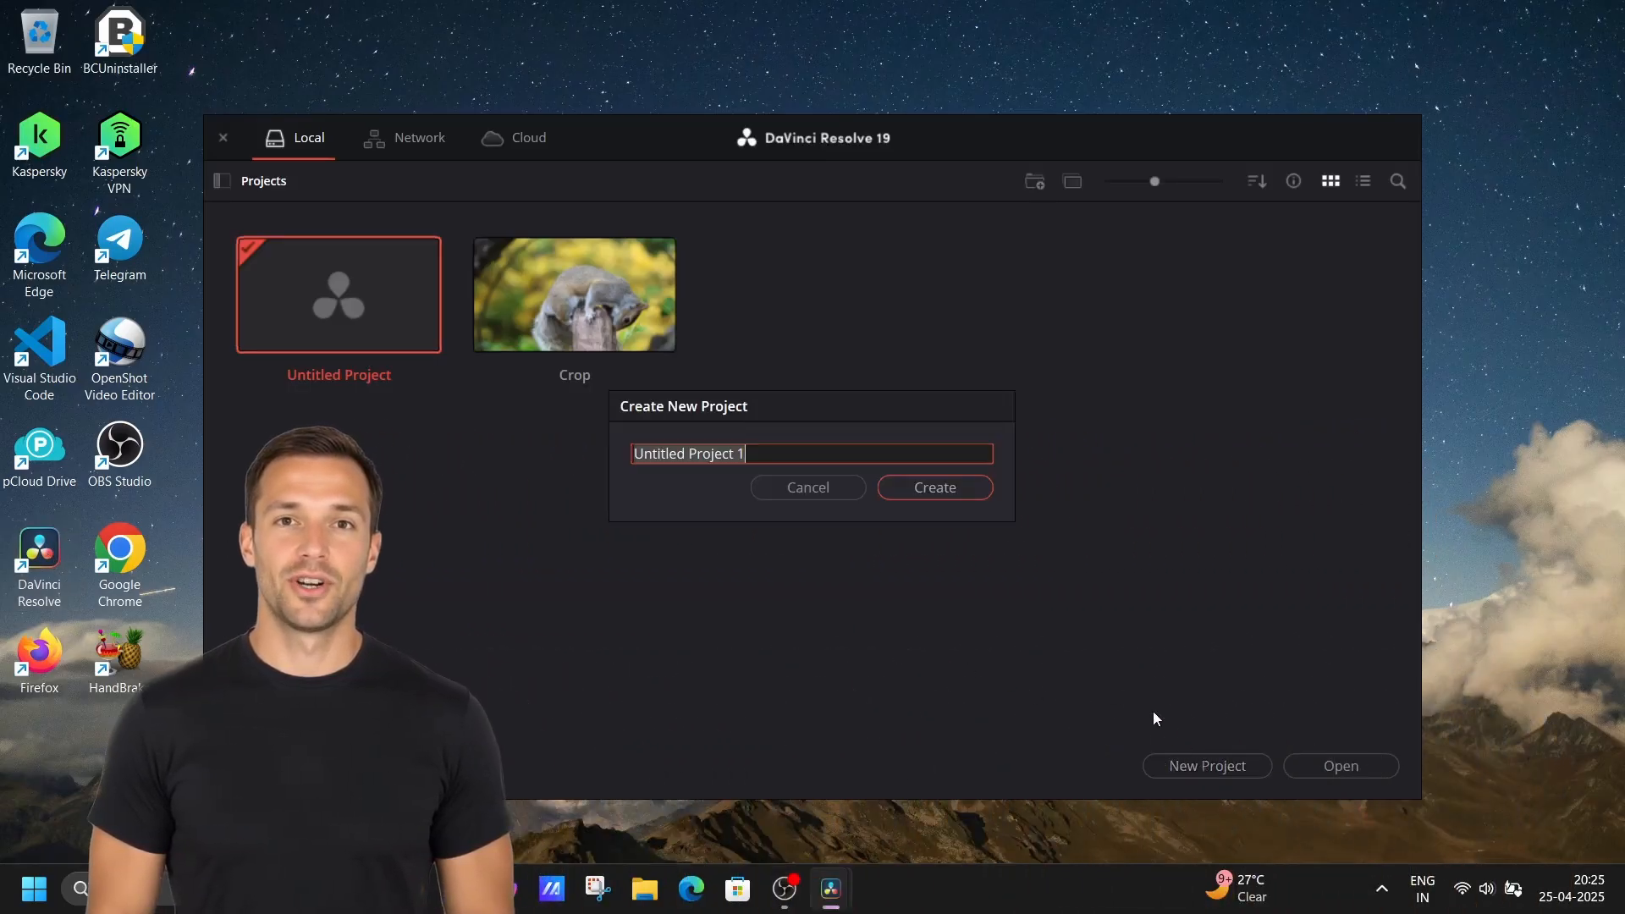
pyautogui.write('Crop Video')
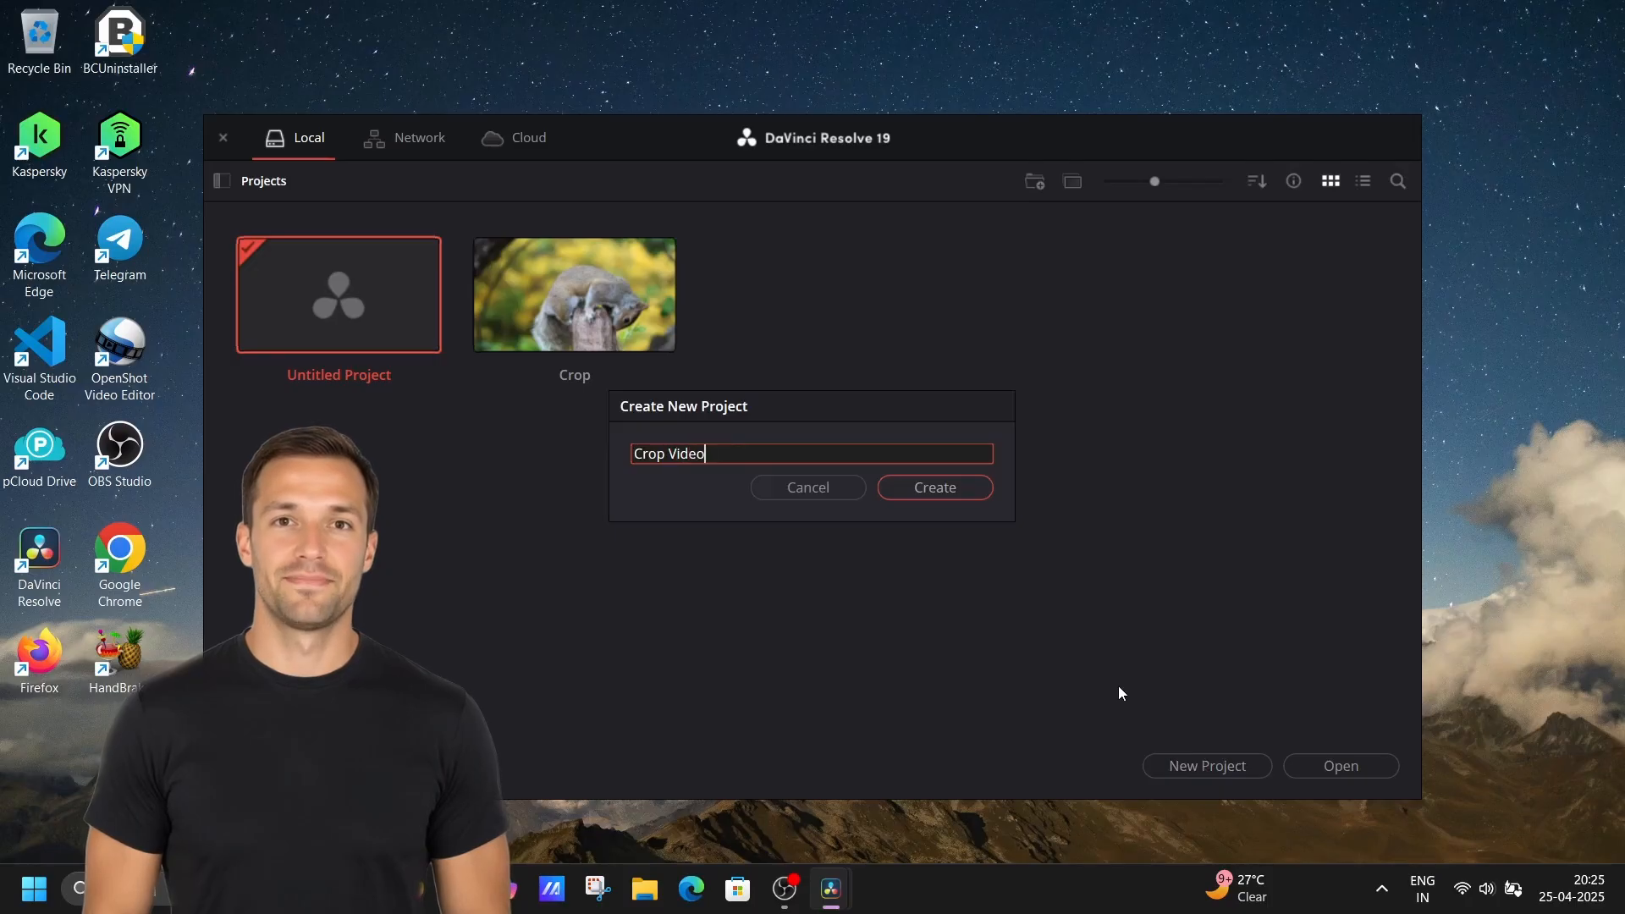
pyautogui.press('Return')
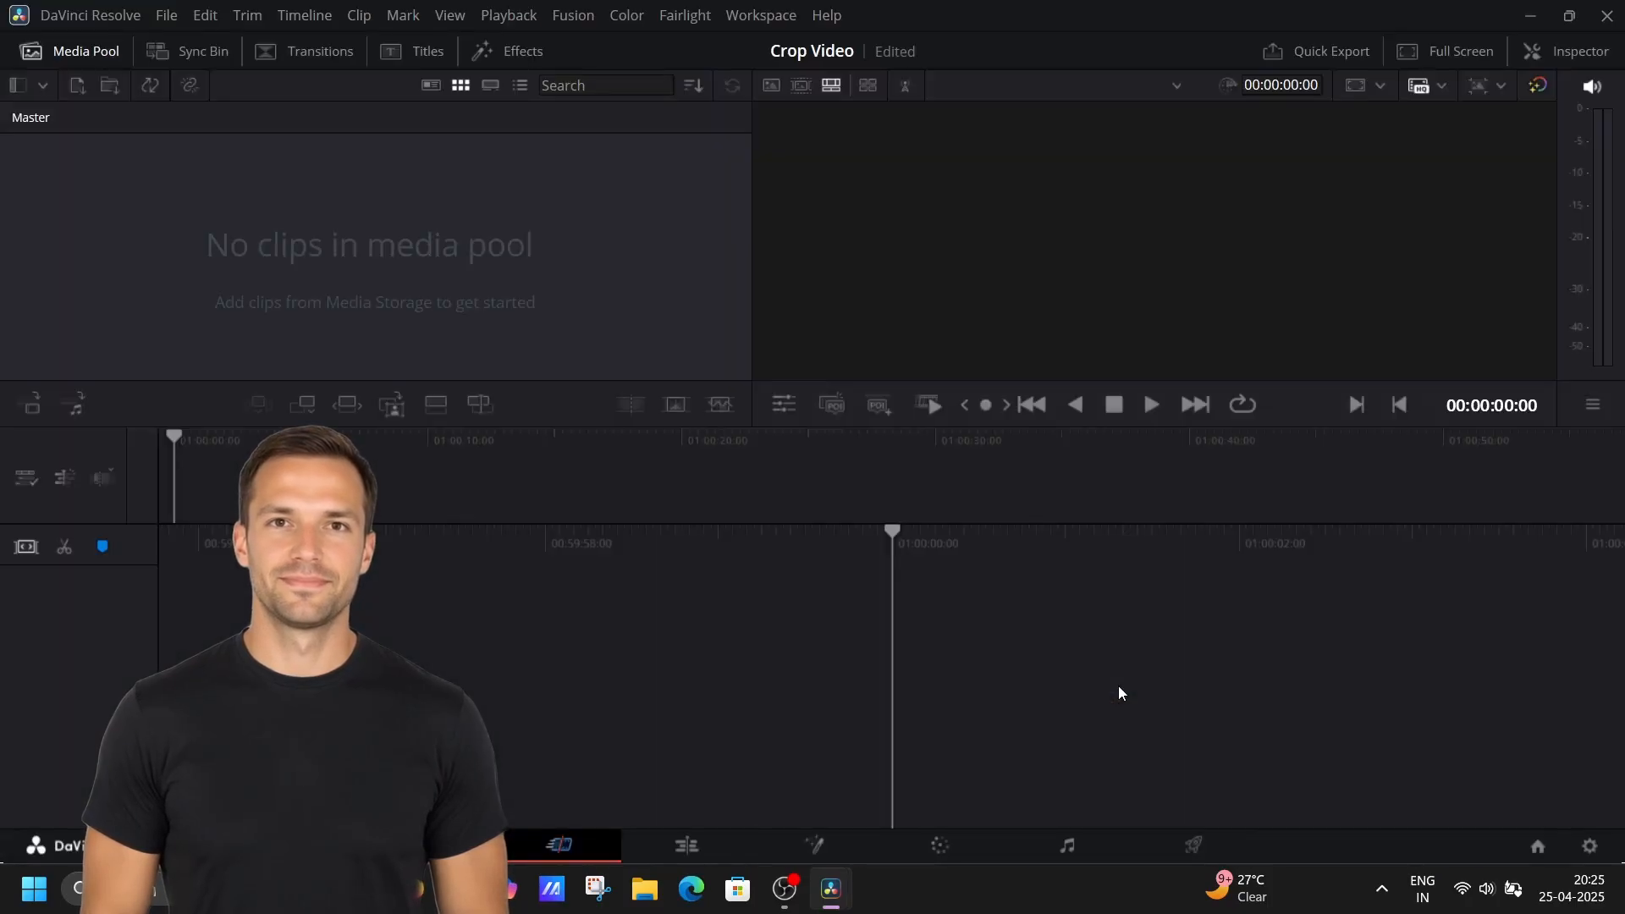
# Import Sample Video.mp4 from the desktop into the media pool and change the project frame rate to match.
pyautogui.moveTo(904, 14); pyautogui.dragTo(1345, 114)
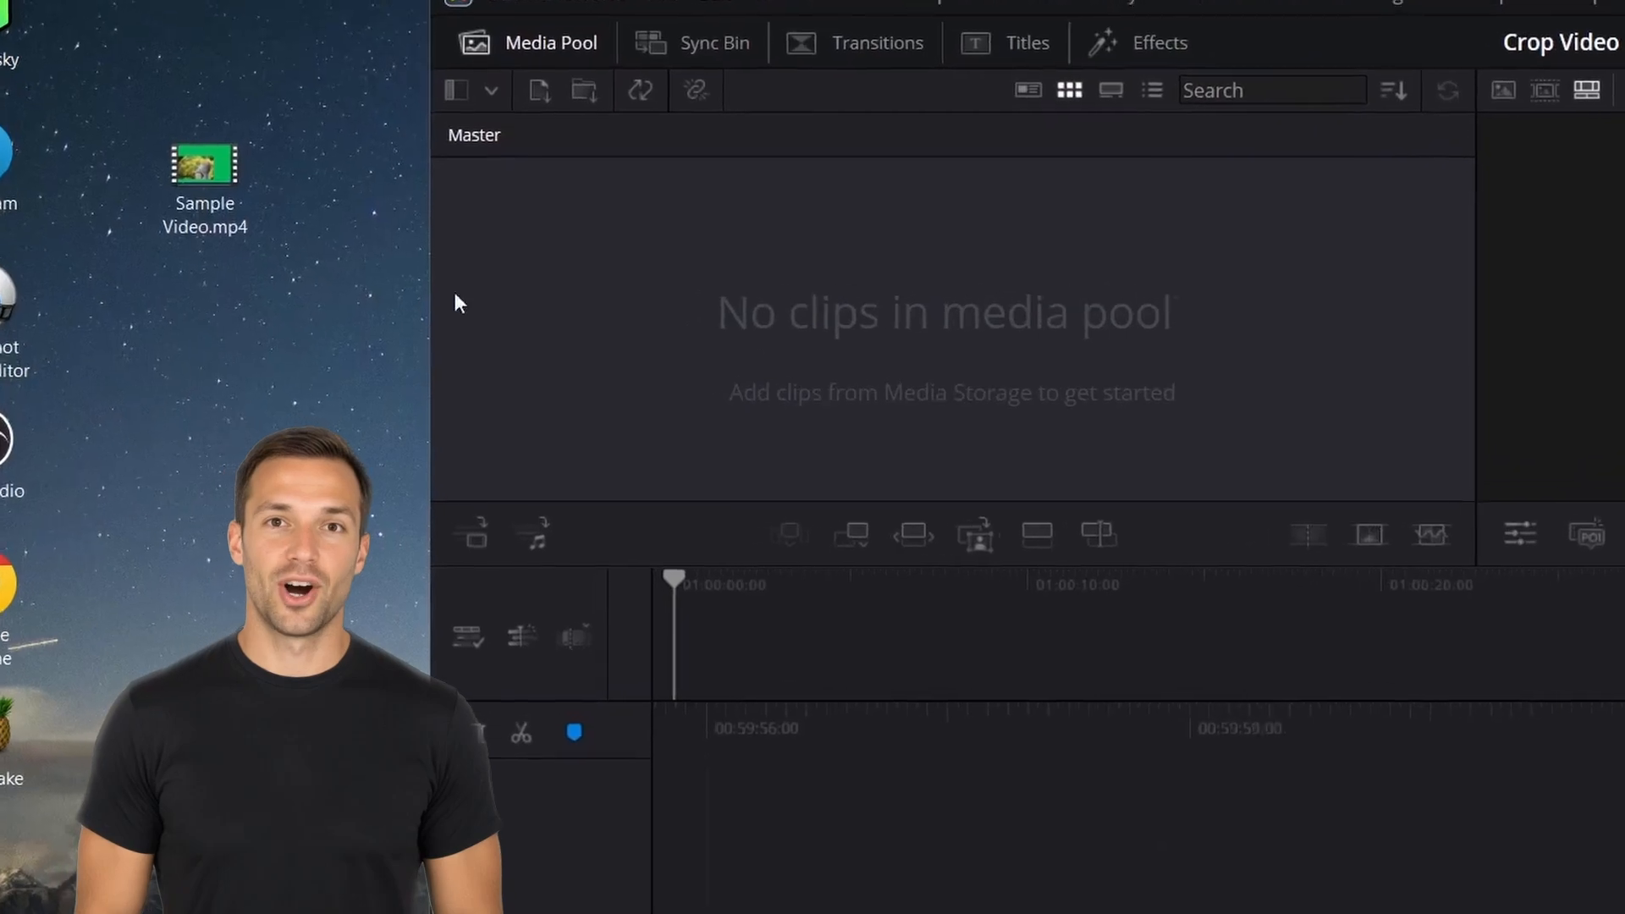
pyautogui.moveTo(239, 203); pyautogui.dragTo(882, 285)
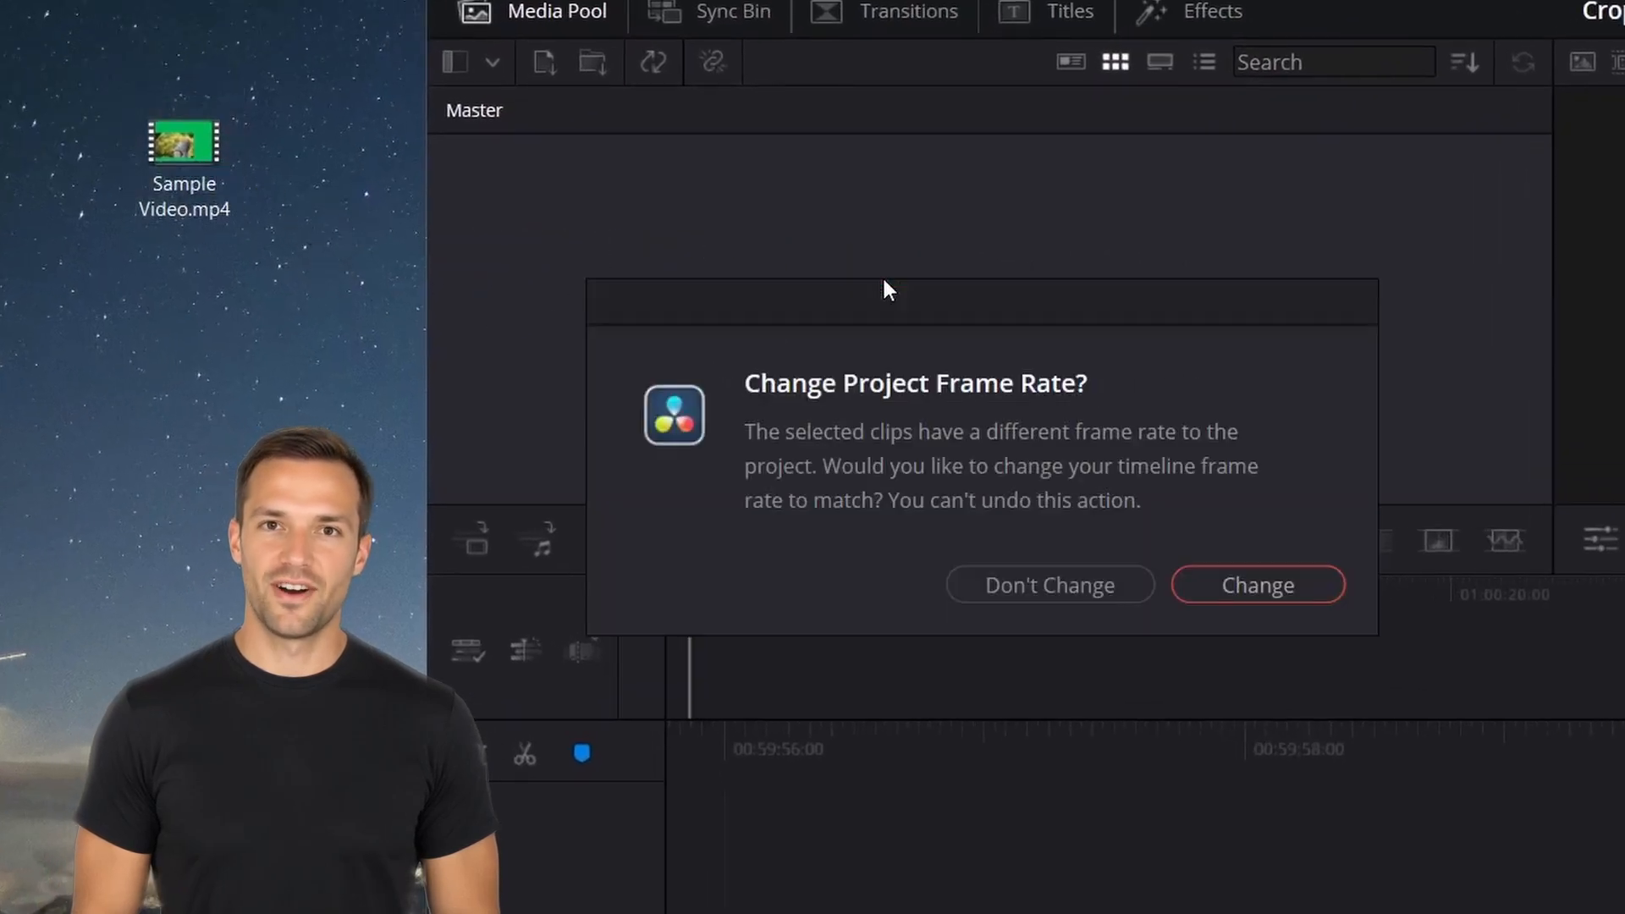
pyautogui.click(1234, 584)
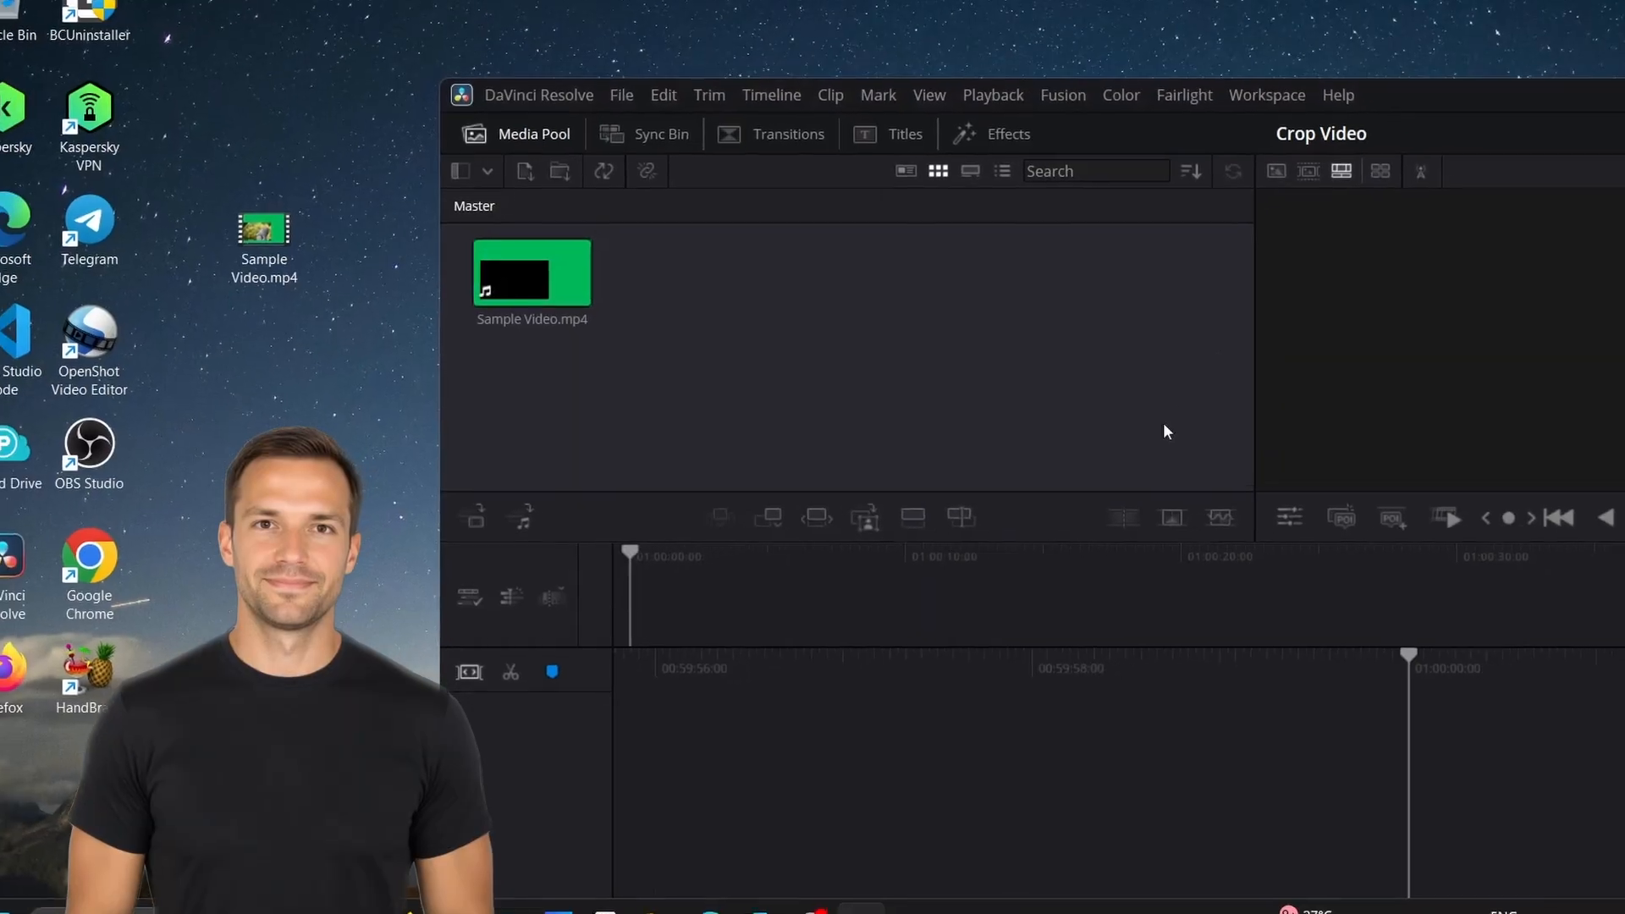
# Maximize the window, switch to the Edit page and add Sample Video.mp4 to the timeline.
pyautogui.moveTo(1491, 63); pyautogui.dragTo(1174, 55)
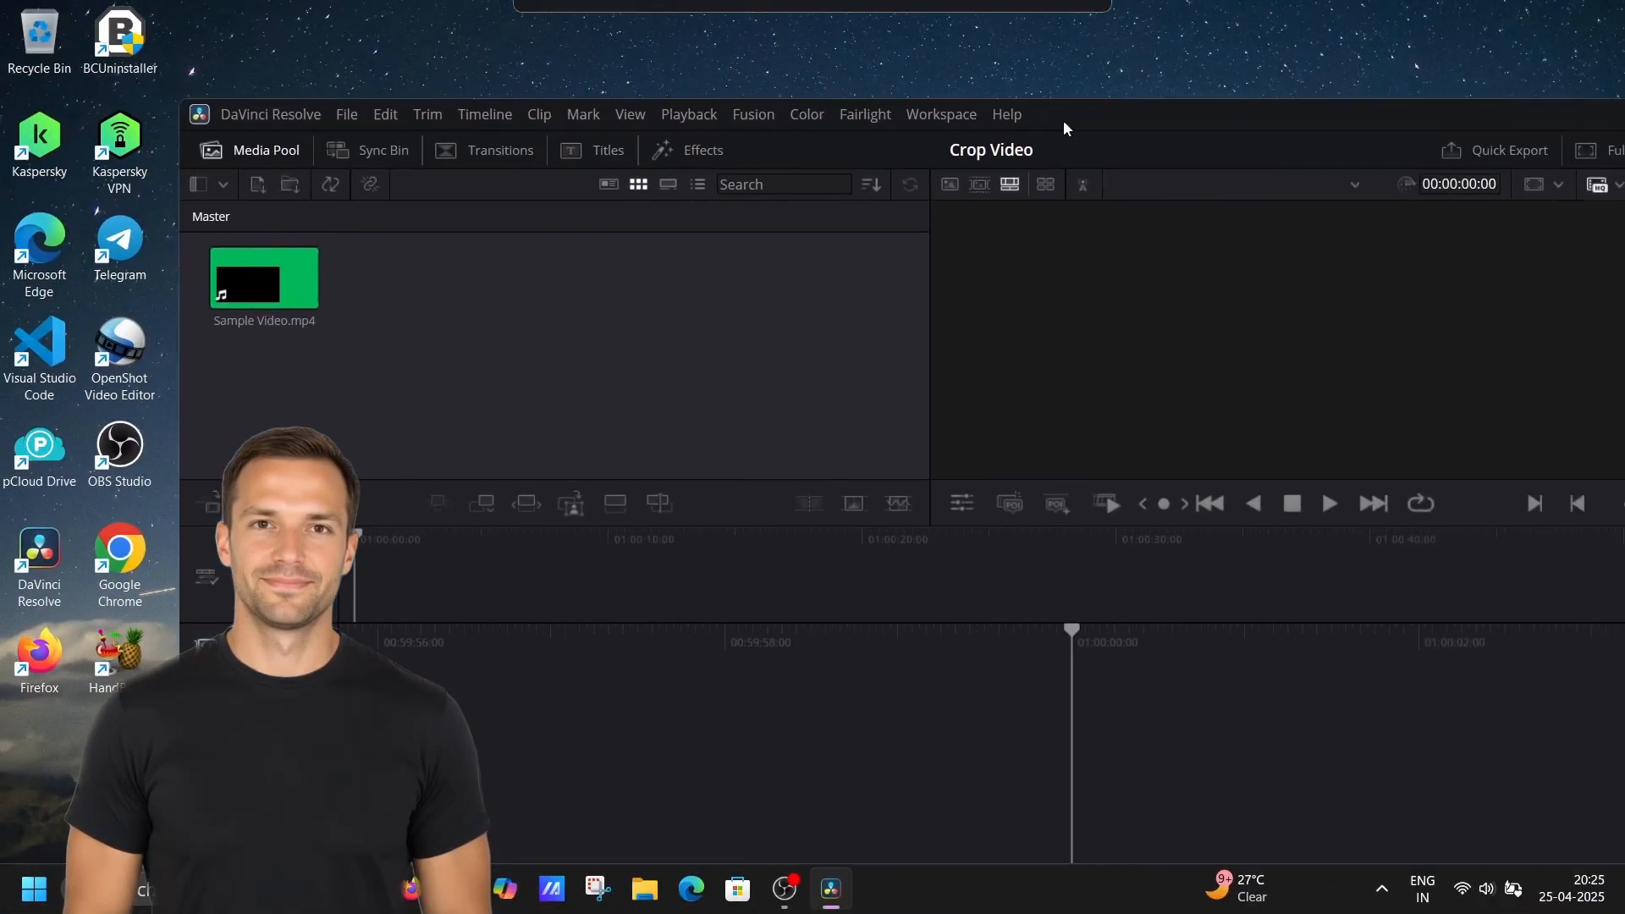
pyautogui.moveTo(1063, 121); pyautogui.dragTo(911, 121)
pyautogui.click(1594, 116)
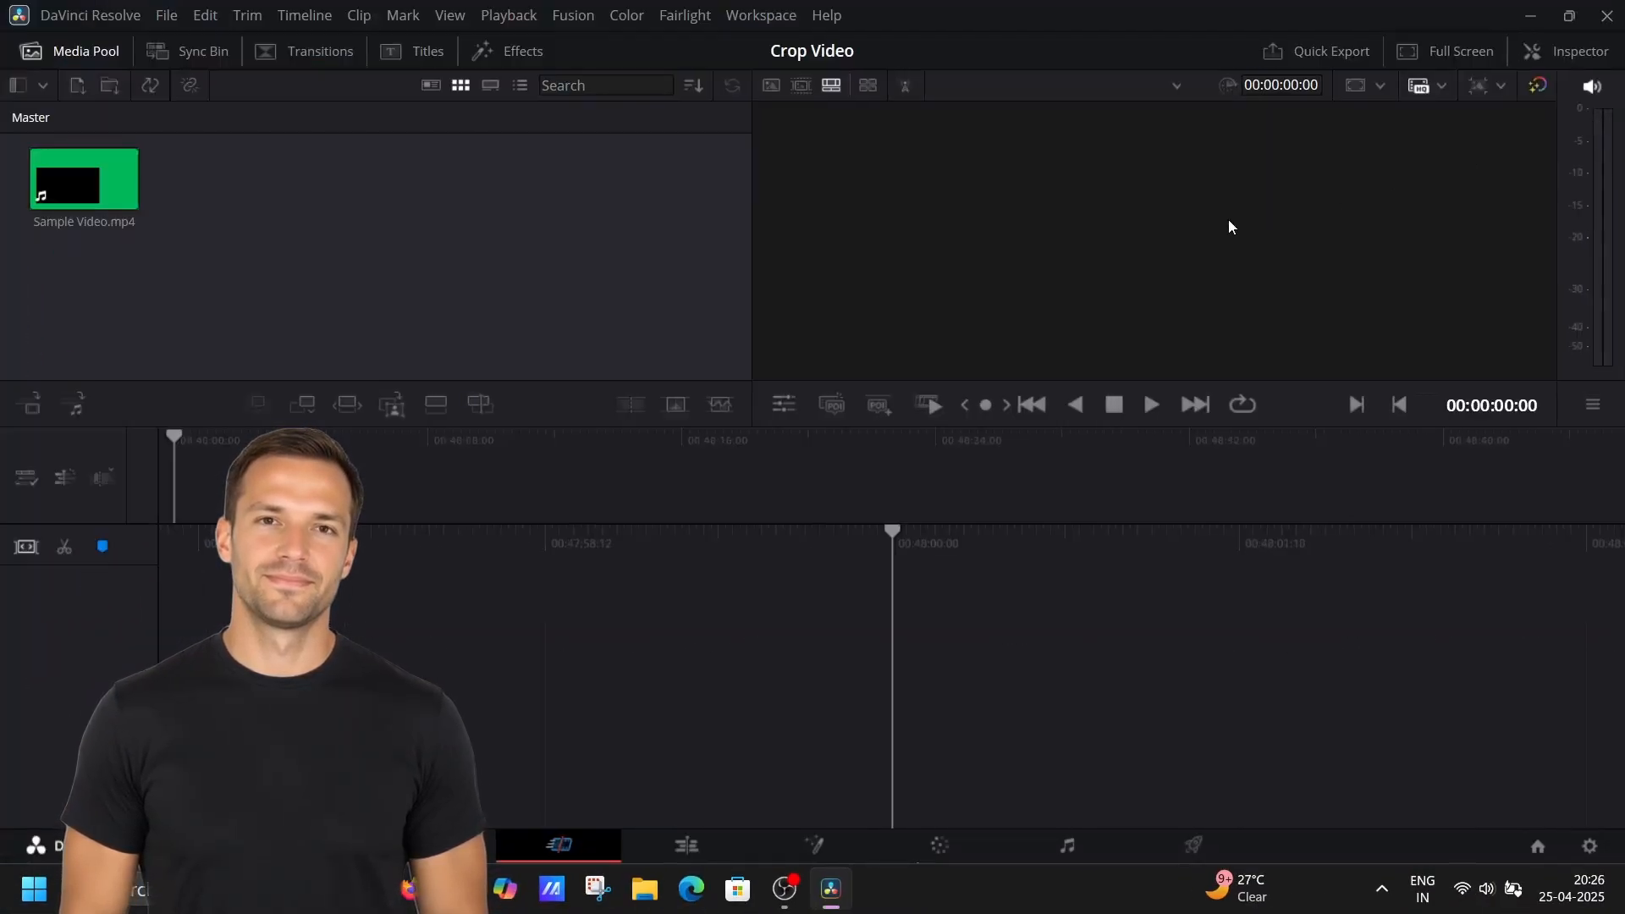
pyautogui.click(709, 838)
pyautogui.moveTo(234, 186); pyautogui.dragTo(761, 647)
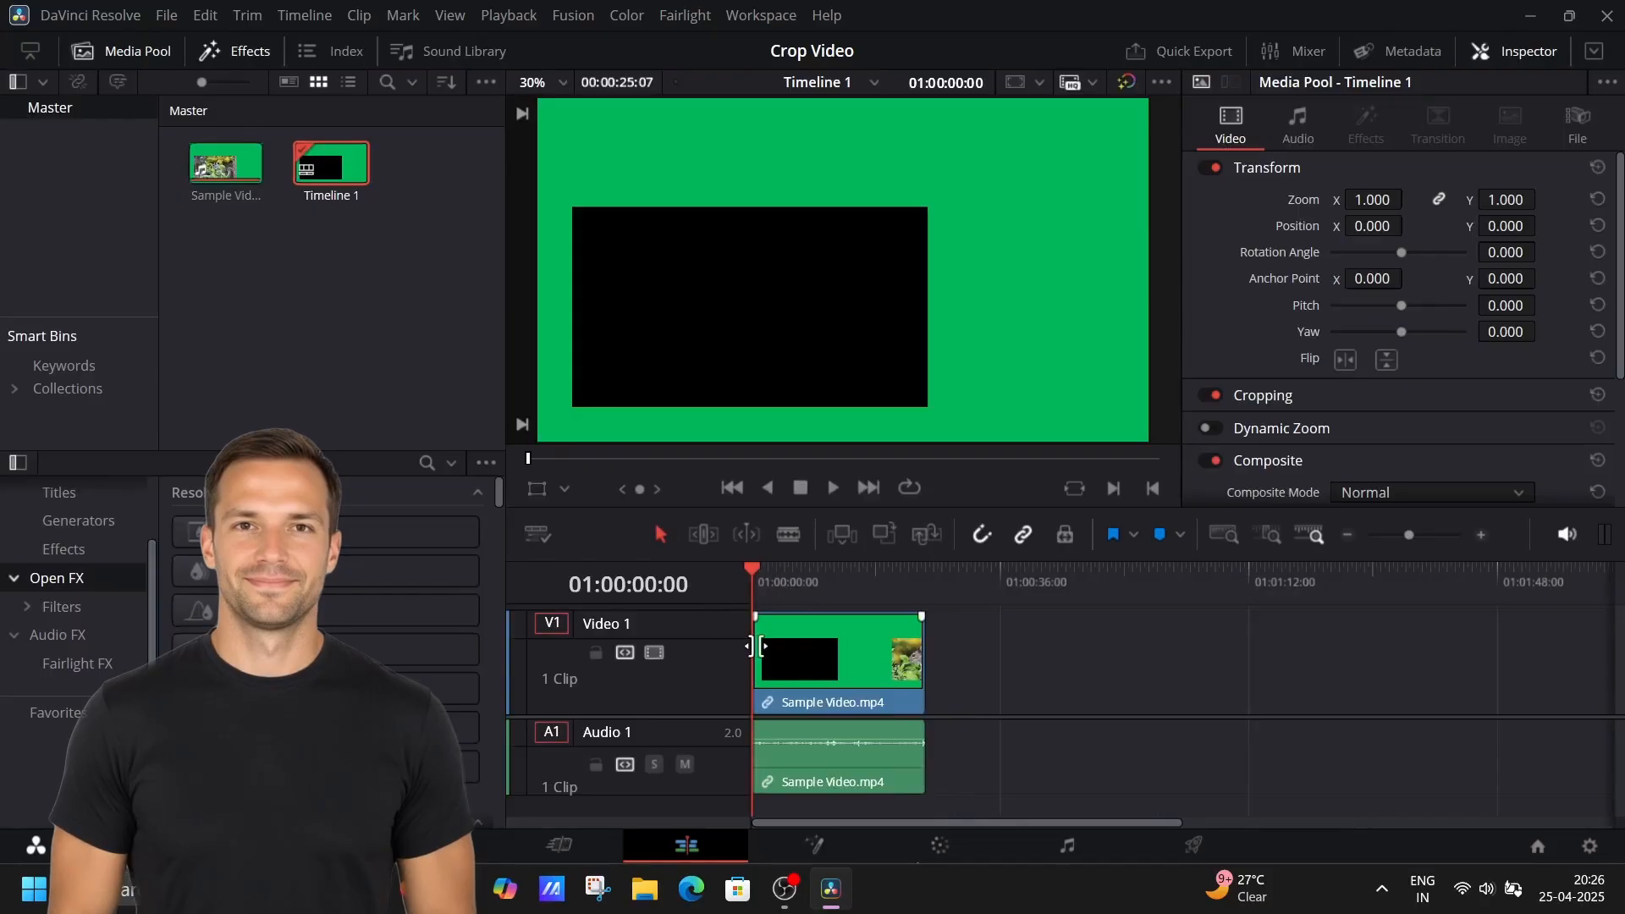
# Select the clip and set its cropping to Left 117.3, Right 703.5, Top 346.3 and Bottom 115.4.
pyautogui.click(837, 487)
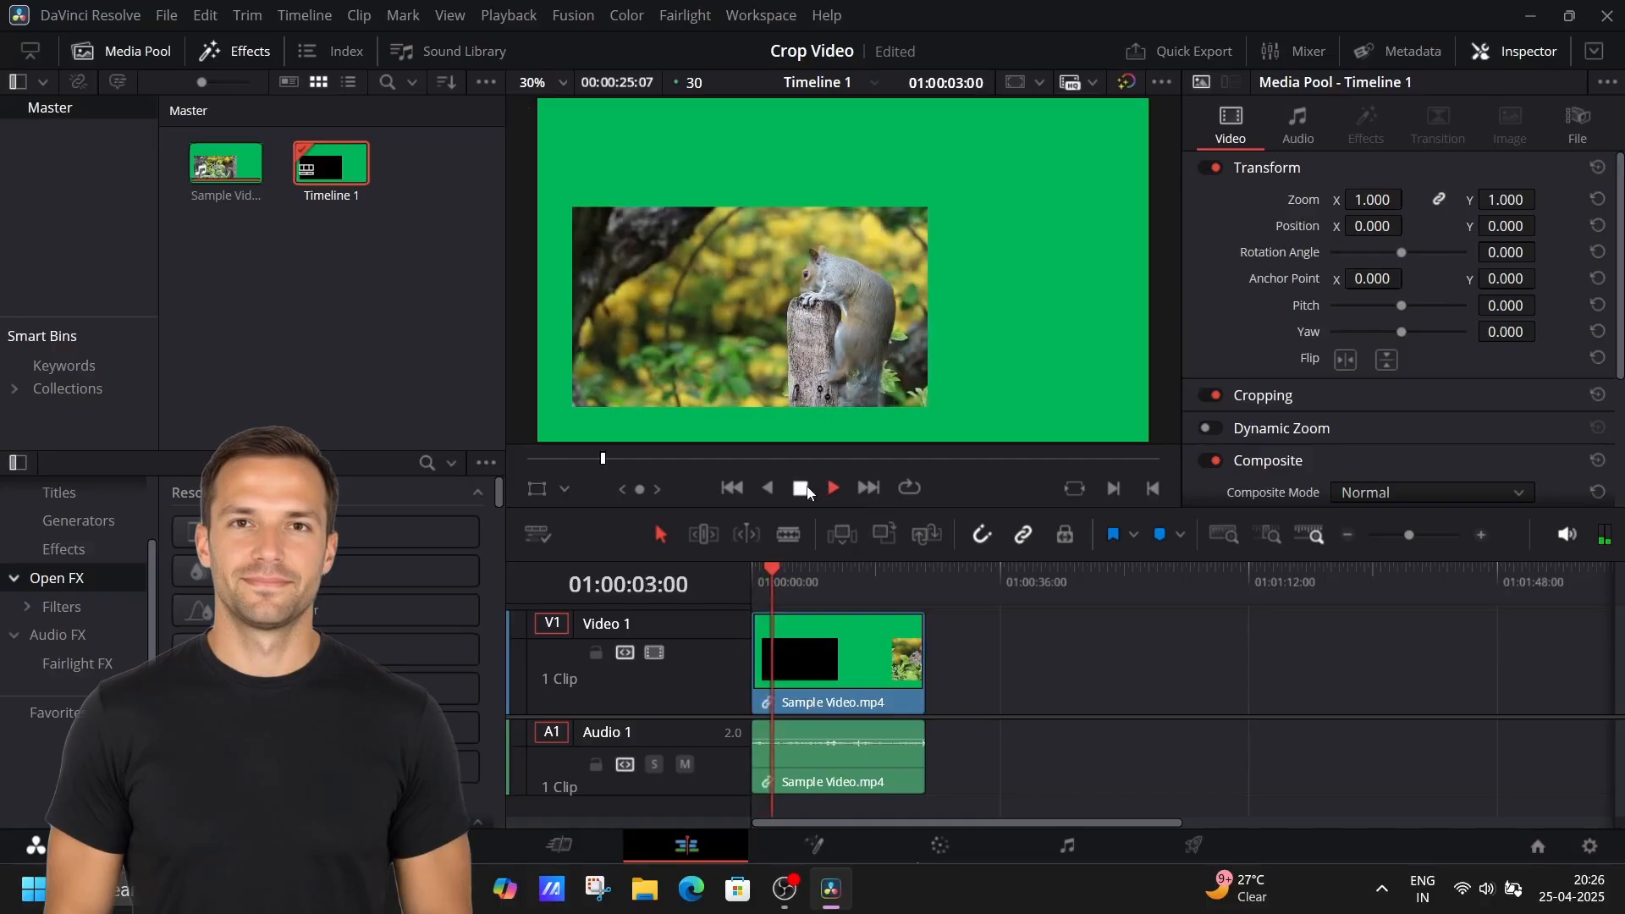
pyautogui.click(833, 625)
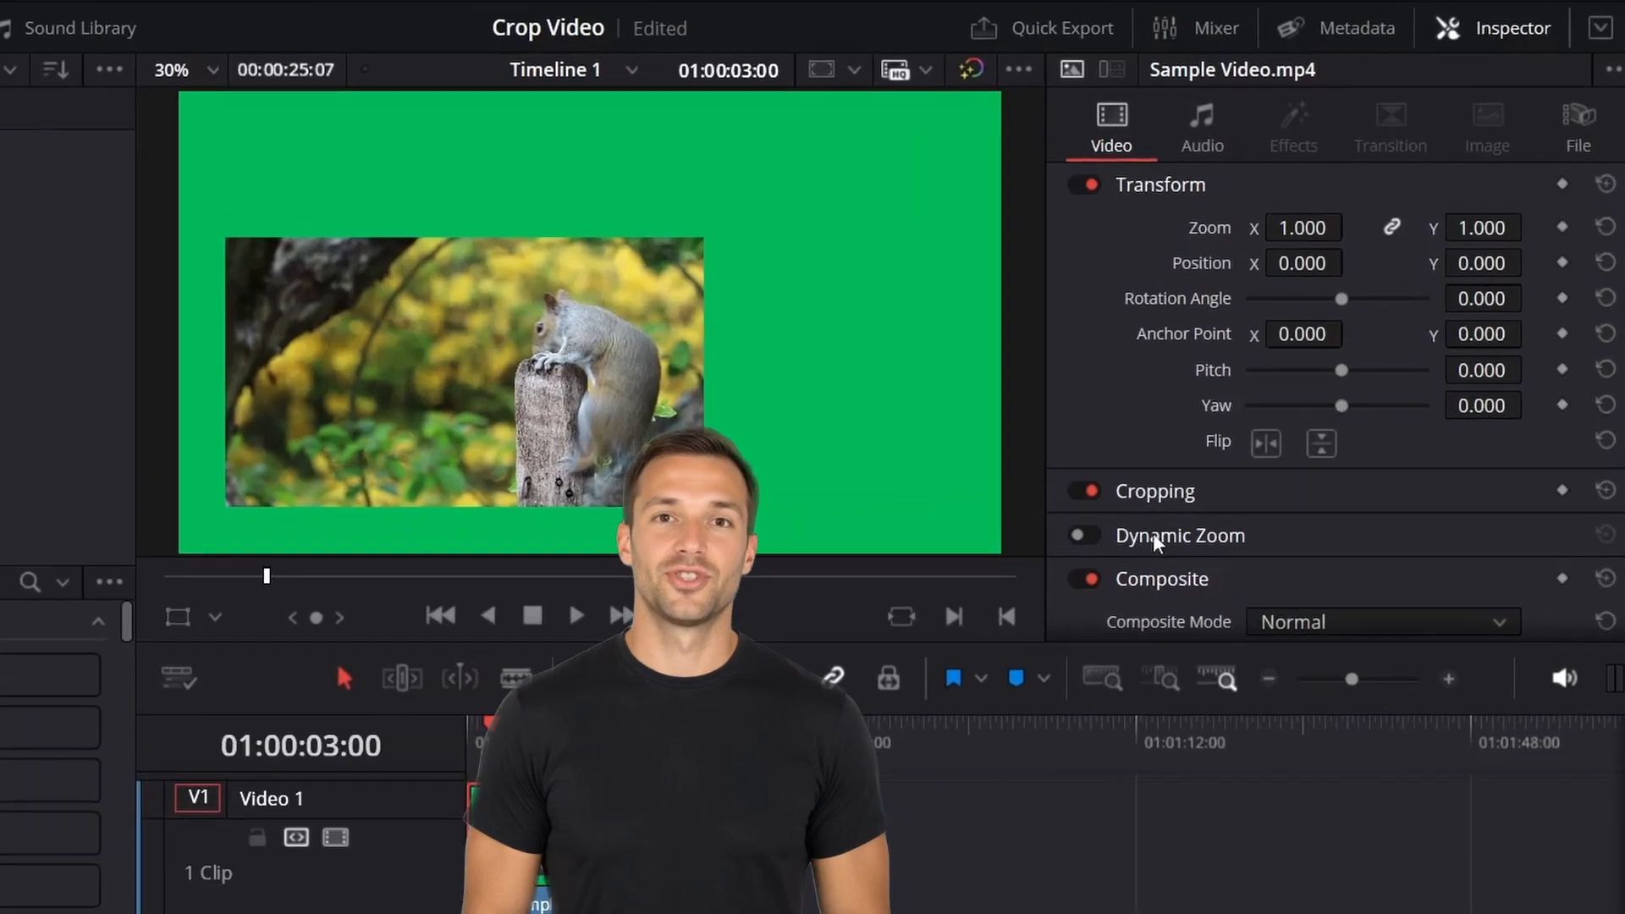
pyautogui.click(1216, 498)
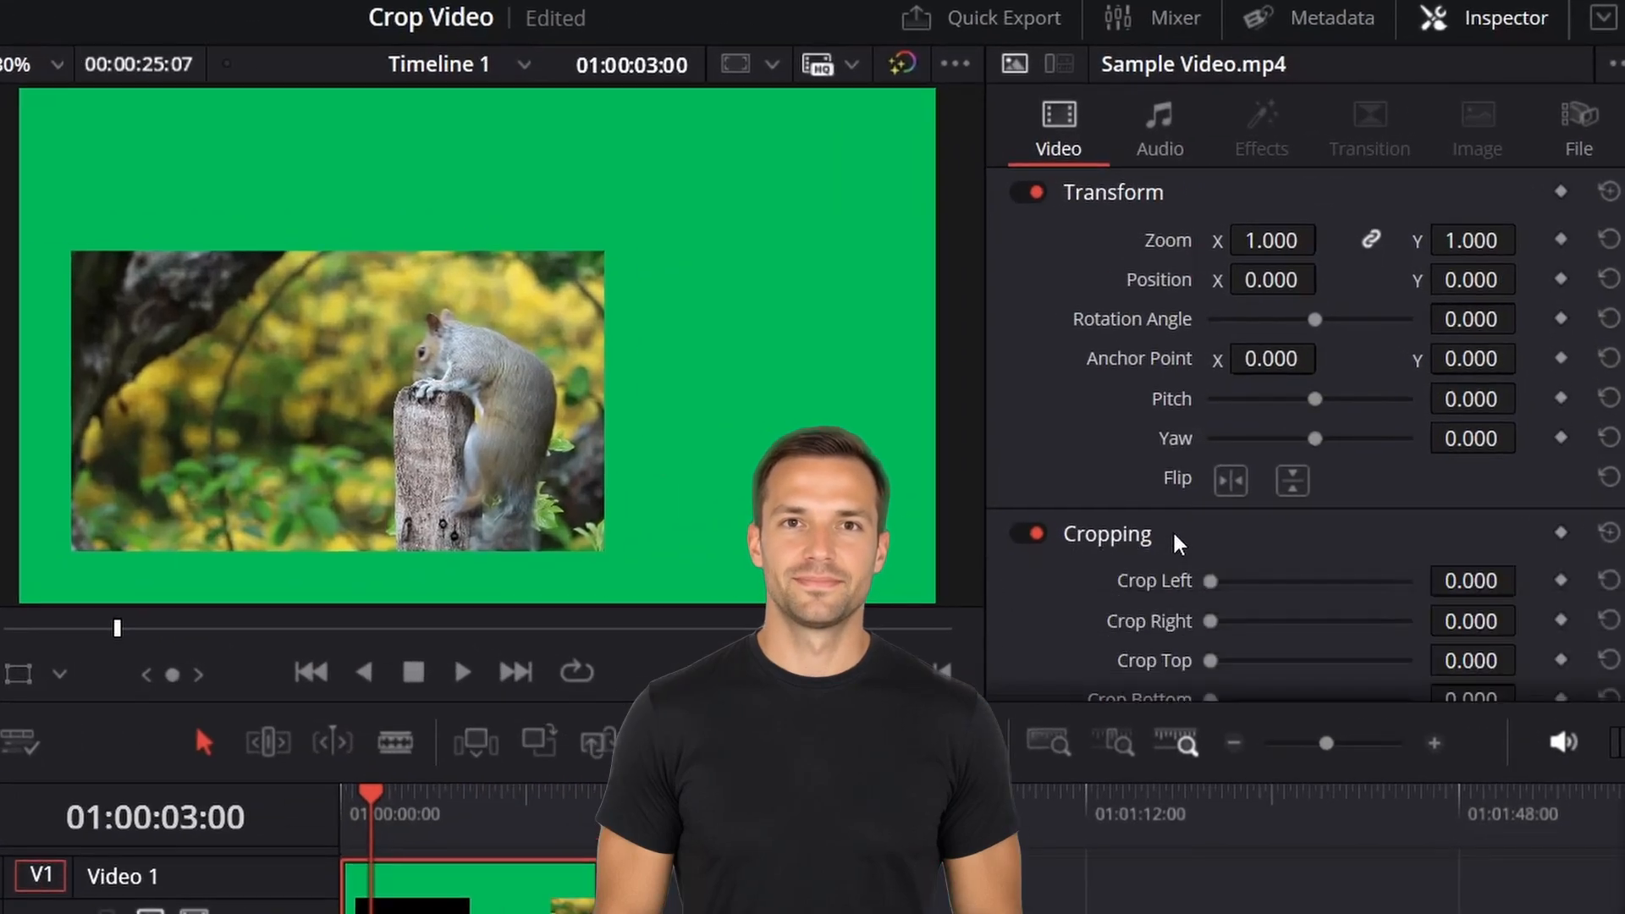
pyautogui.scroll(-4, 1179, 542)
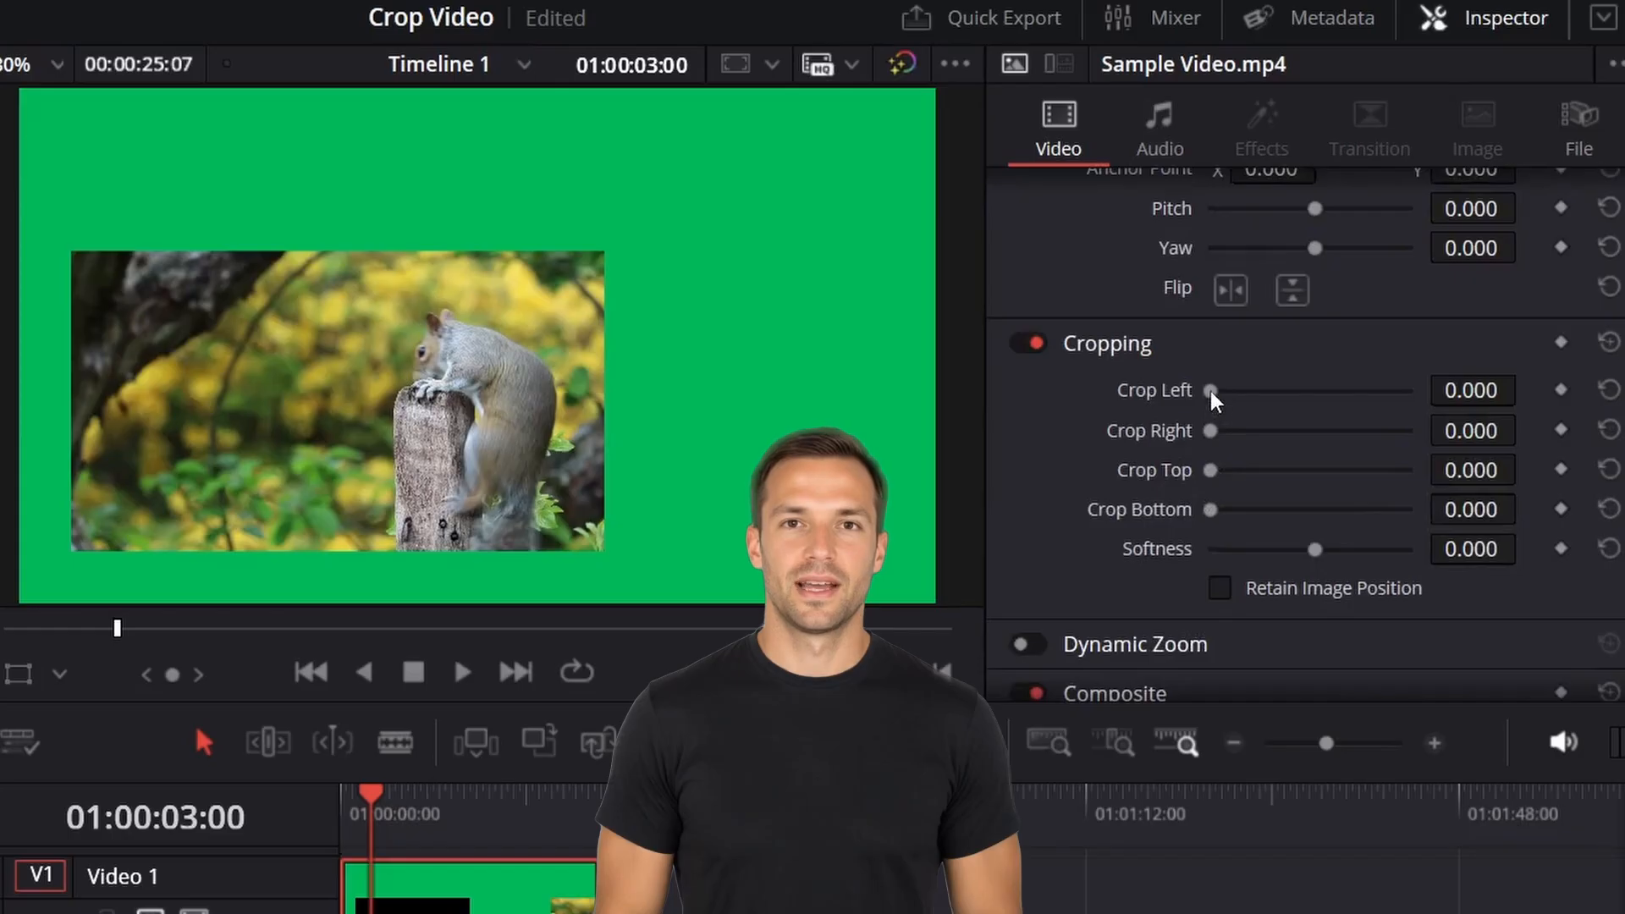
pyautogui.moveTo(1211, 392); pyautogui.dragTo(1223, 392)
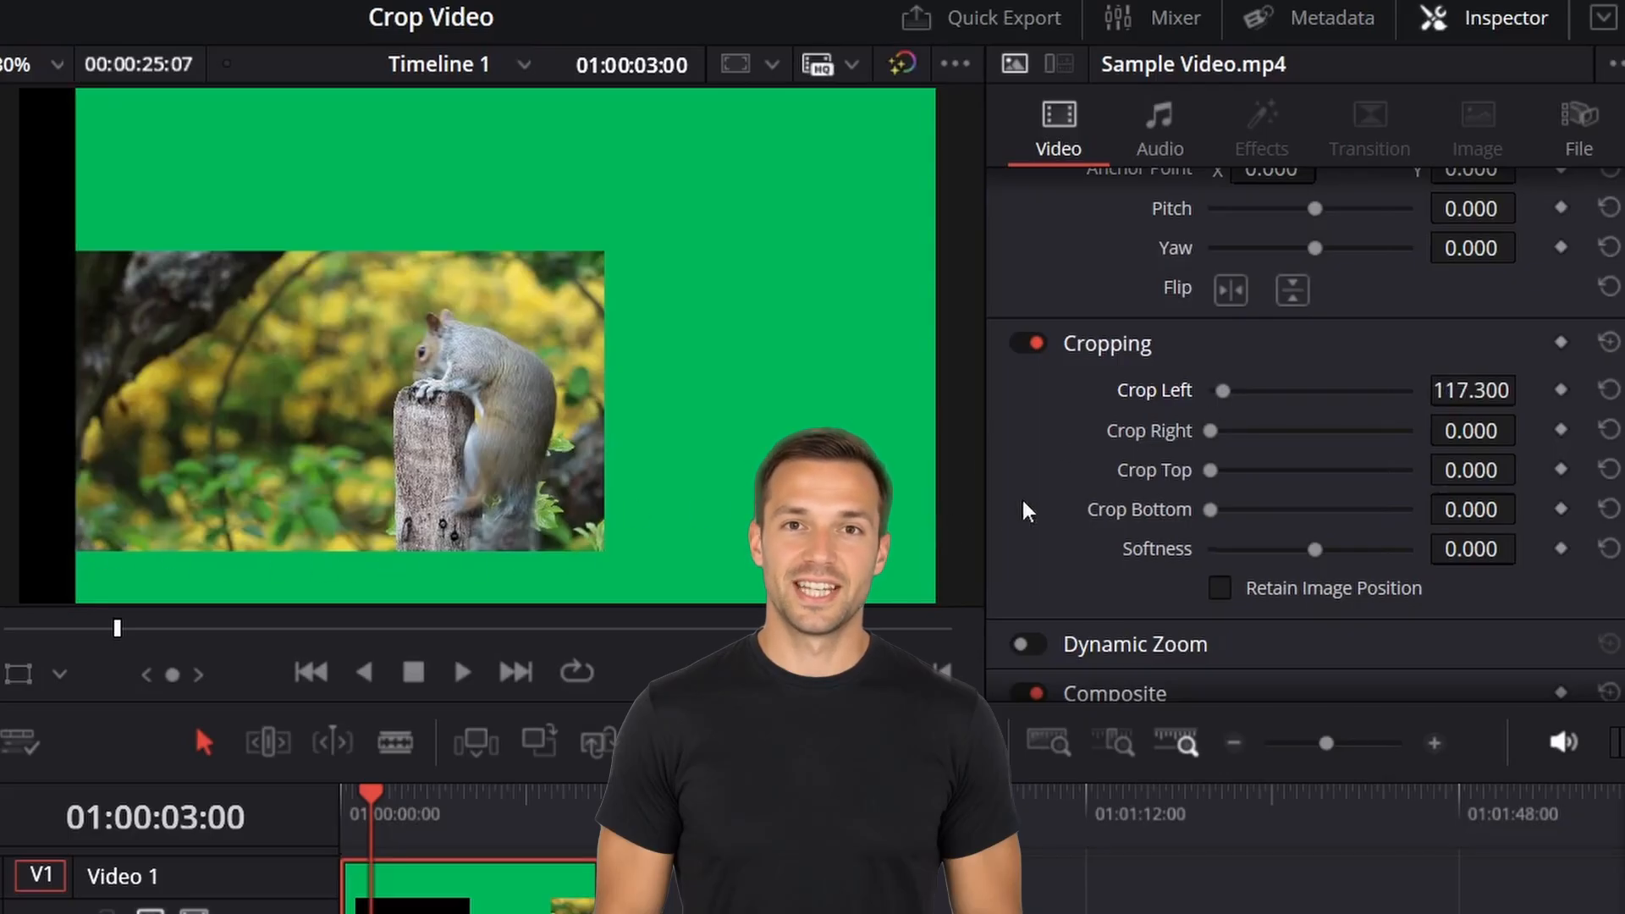
pyautogui.moveTo(1211, 432); pyautogui.dragTo(1288, 438)
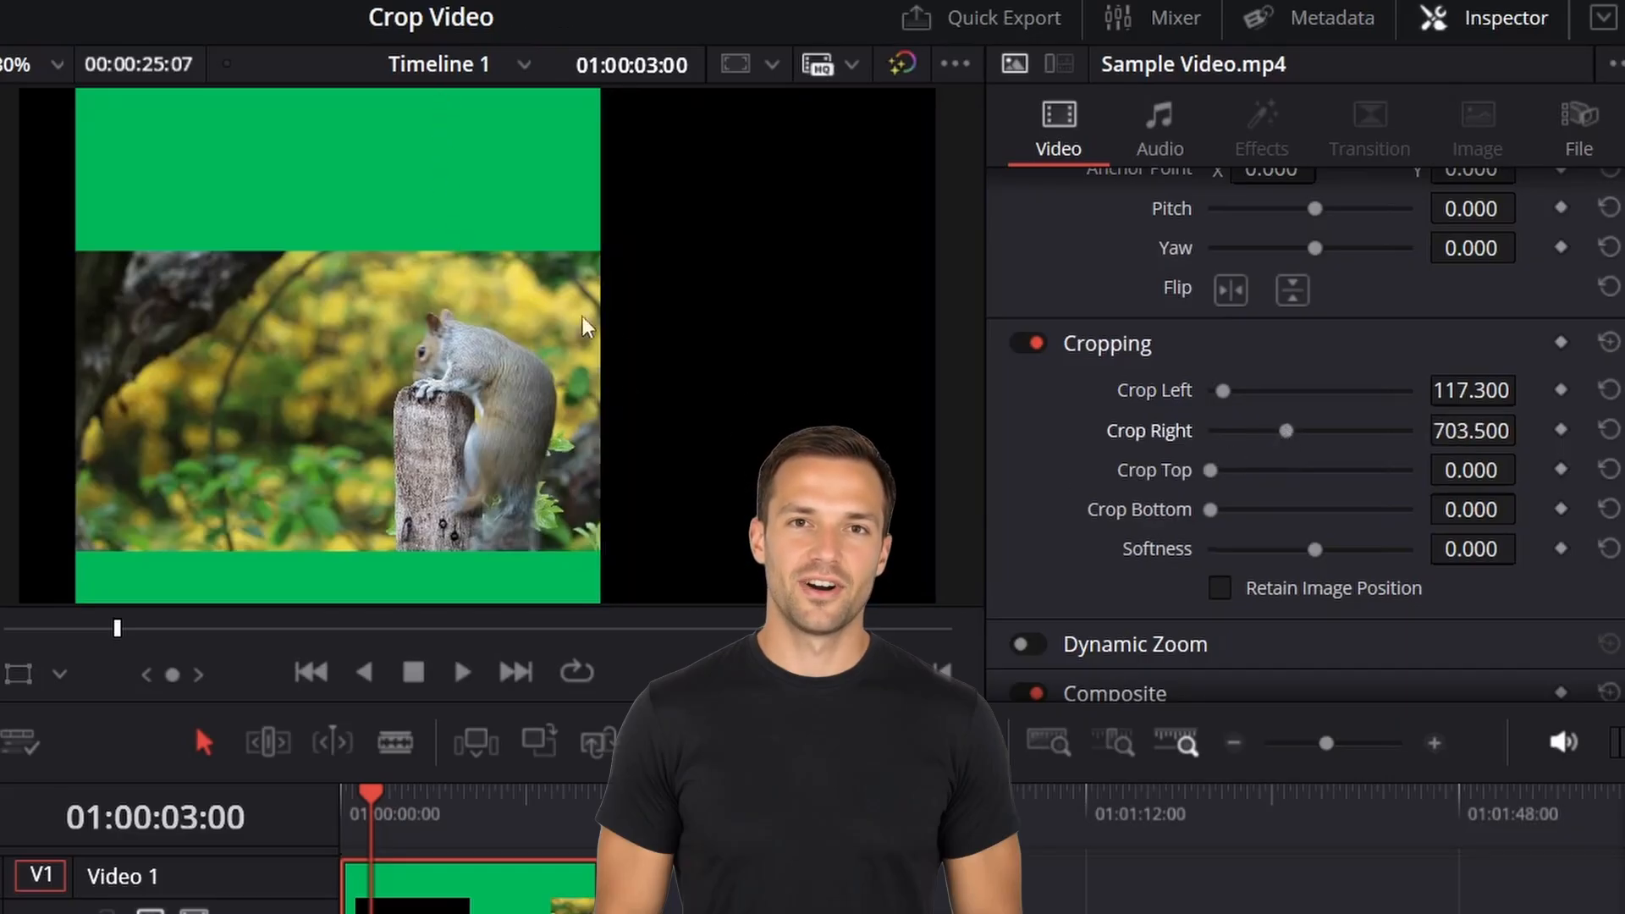
pyautogui.moveTo(1211, 477); pyautogui.dragTo(1278, 478)
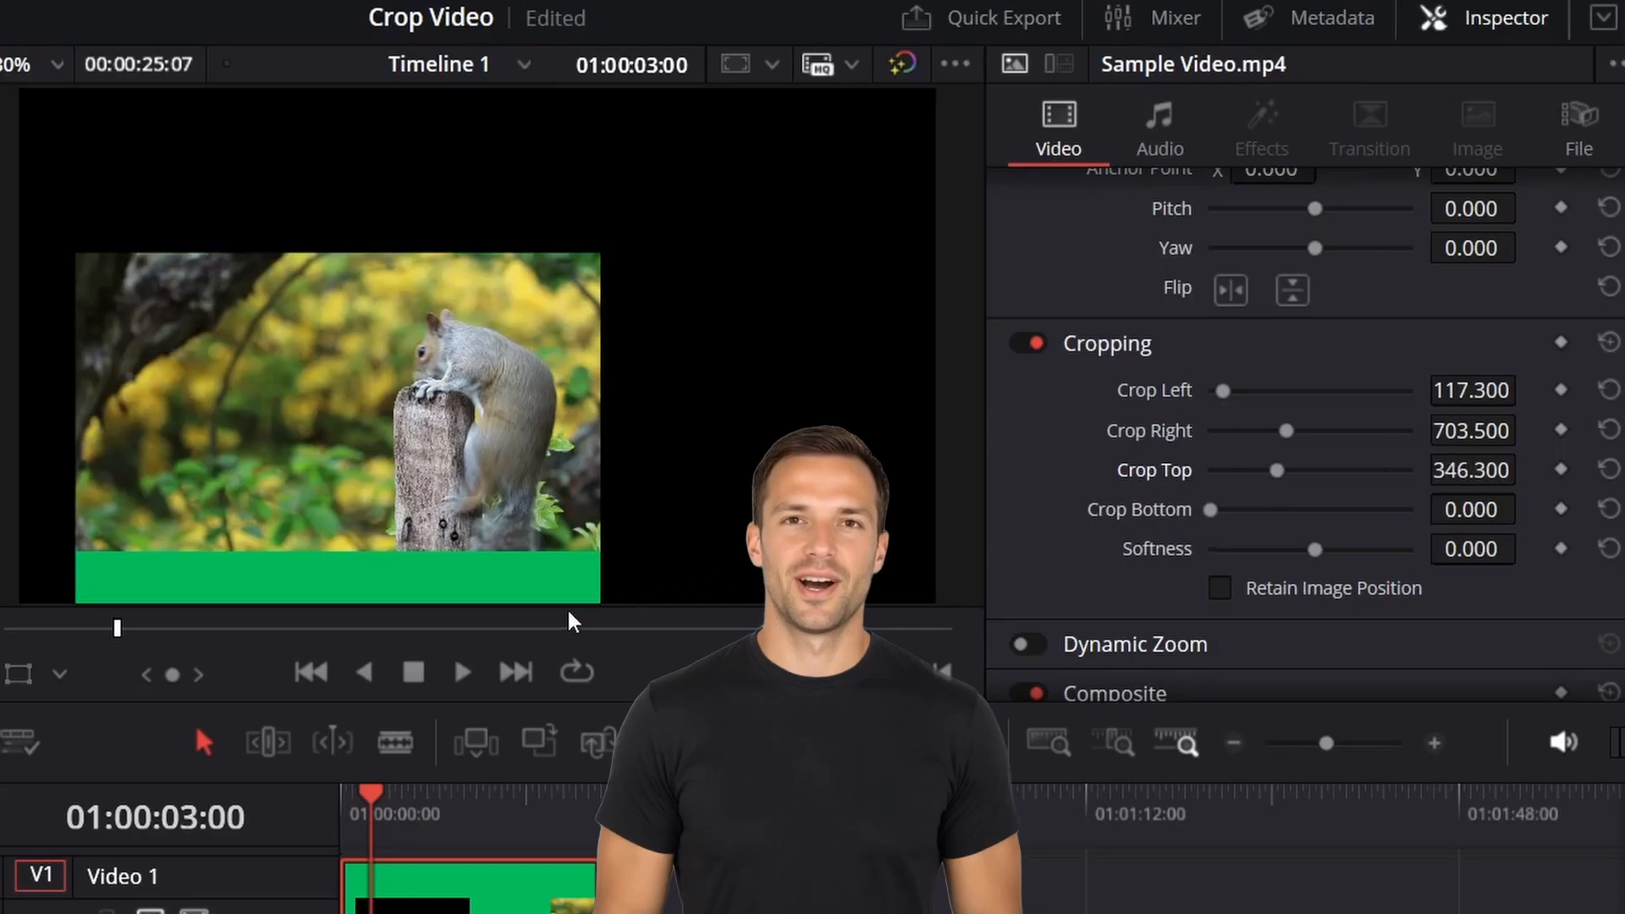
pyautogui.moveTo(1211, 510); pyautogui.dragTo(1232, 512)
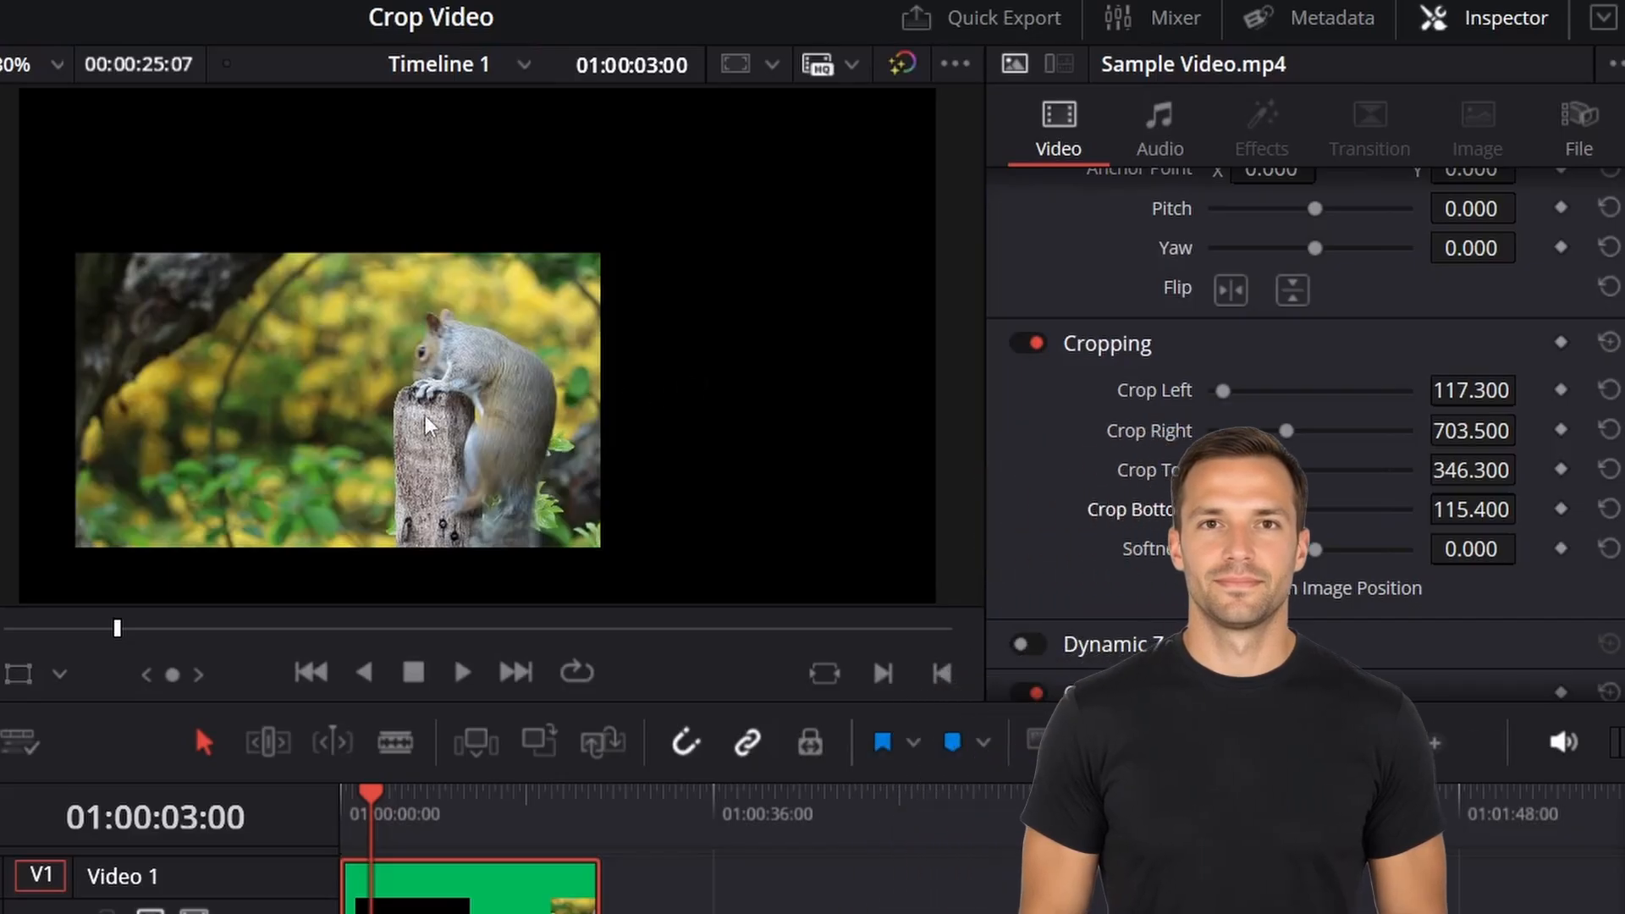
# Enable the transform overlay, then move and scale the cropped clip up to fill the frame.
pyautogui.click(18, 674)
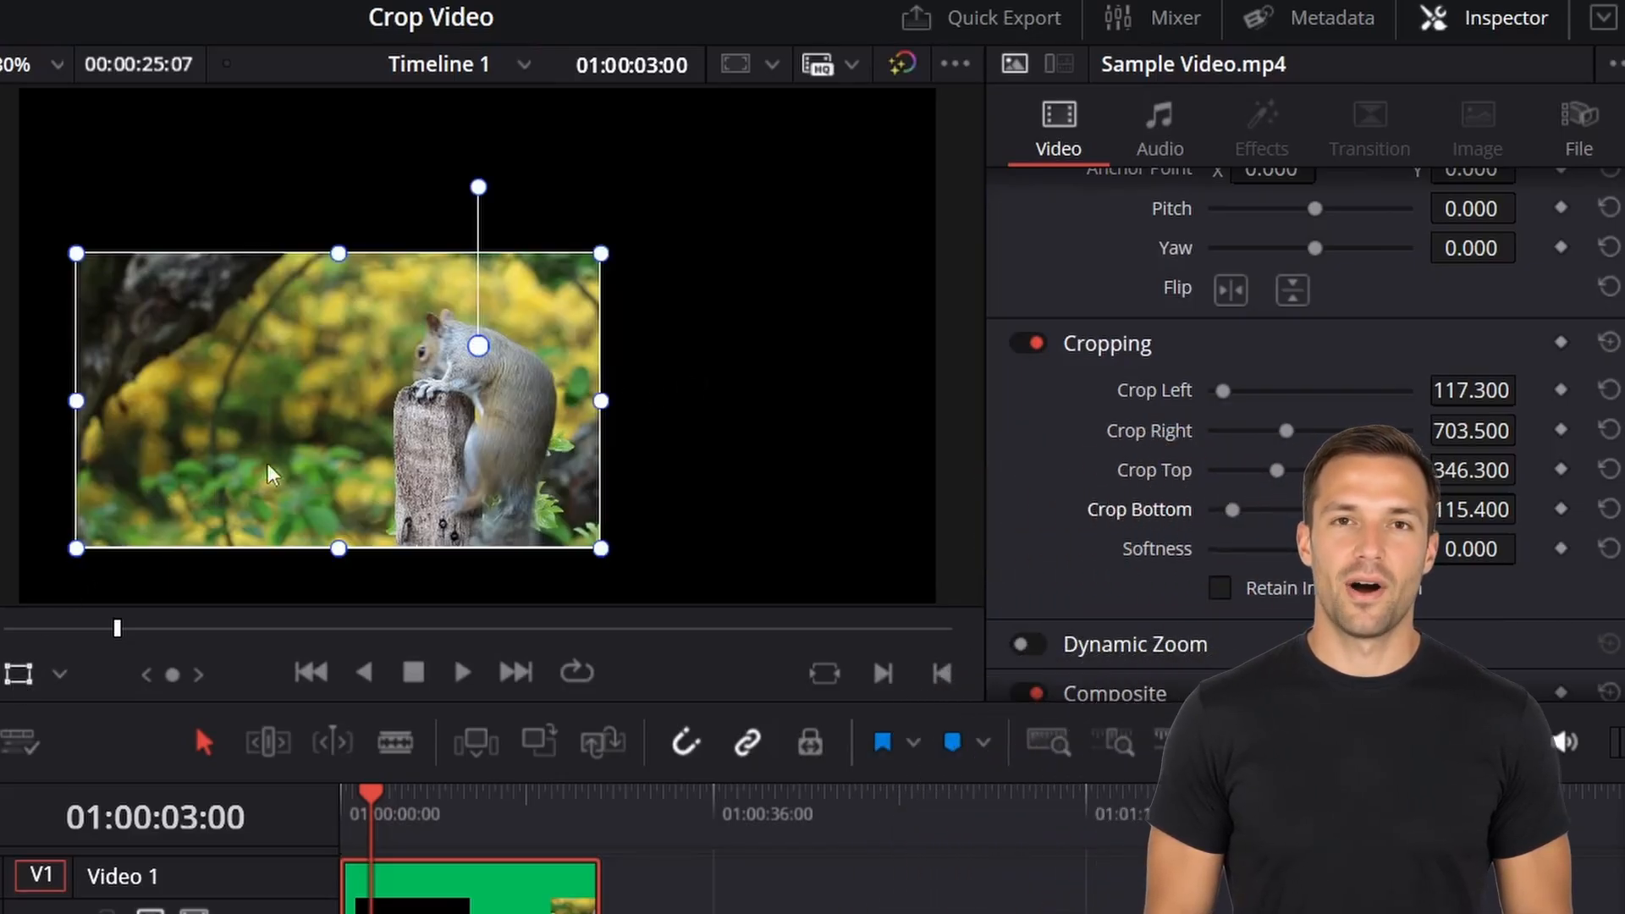
pyautogui.moveTo(334, 429); pyautogui.dragTo(282, 266)
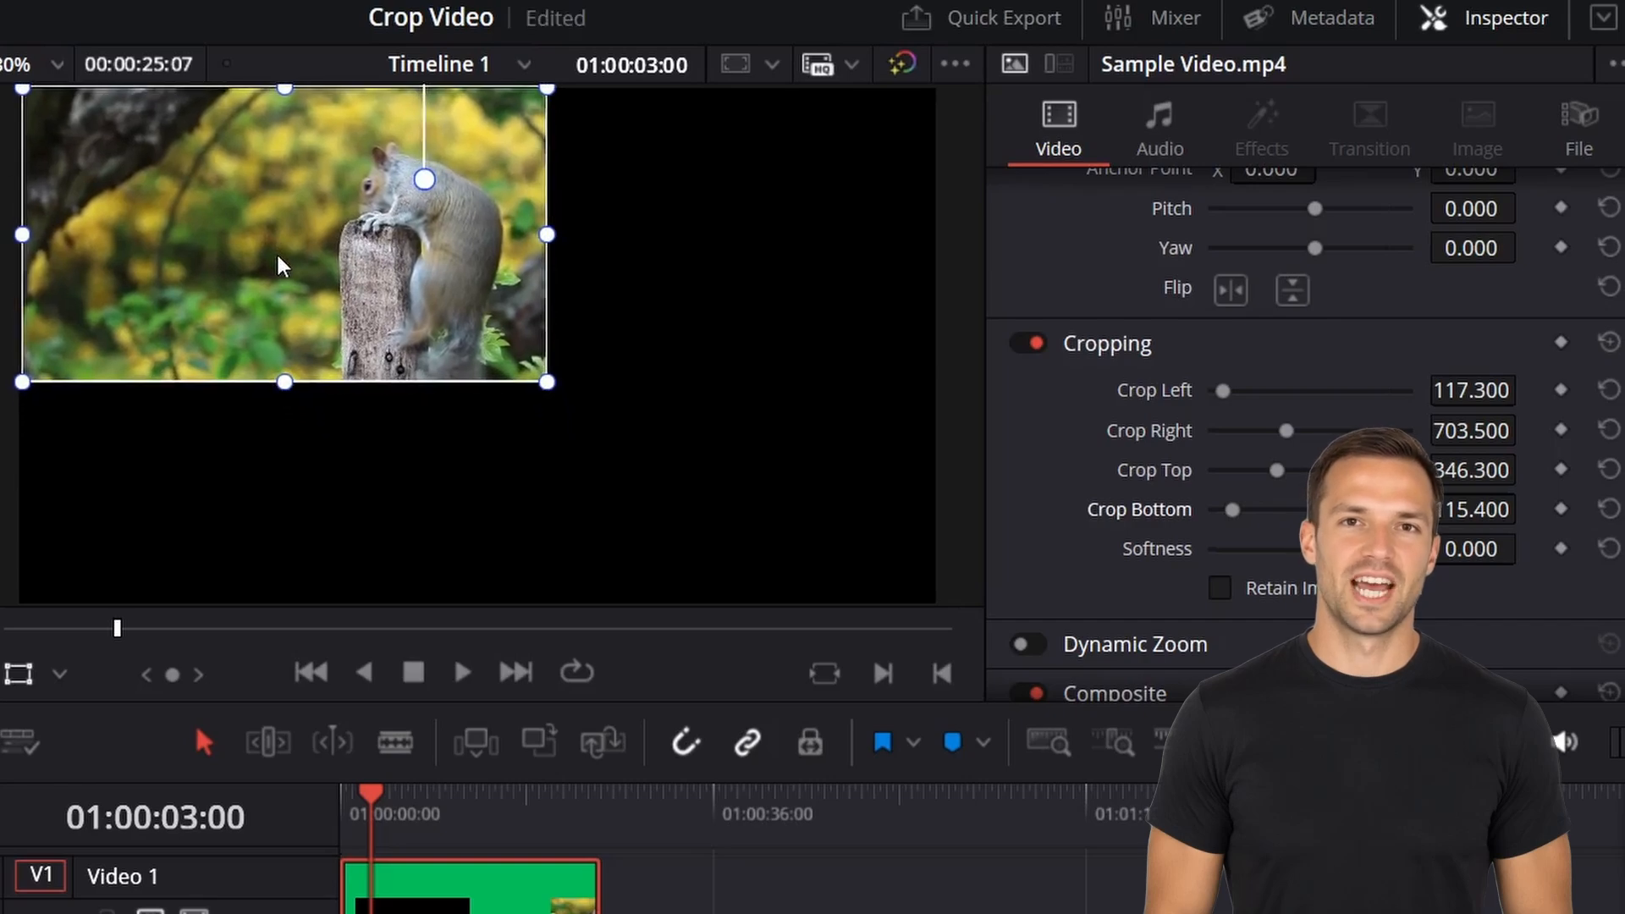
pyautogui.moveTo(546, 388); pyautogui.dragTo(829, 596)
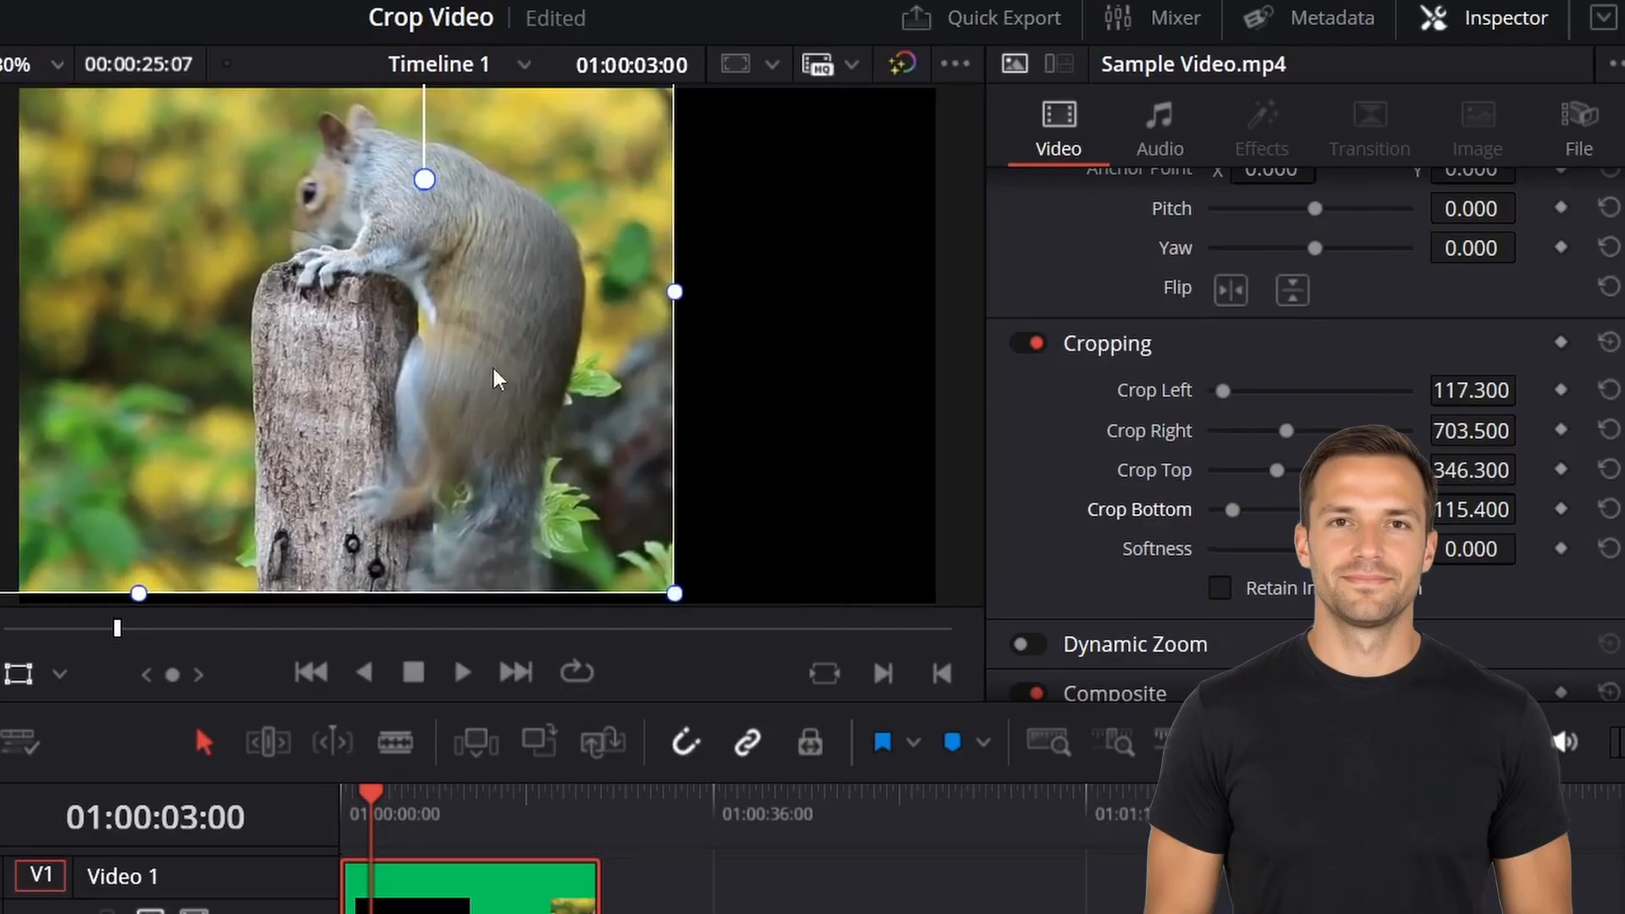
pyautogui.moveTo(418, 318); pyautogui.dragTo(575, 431)
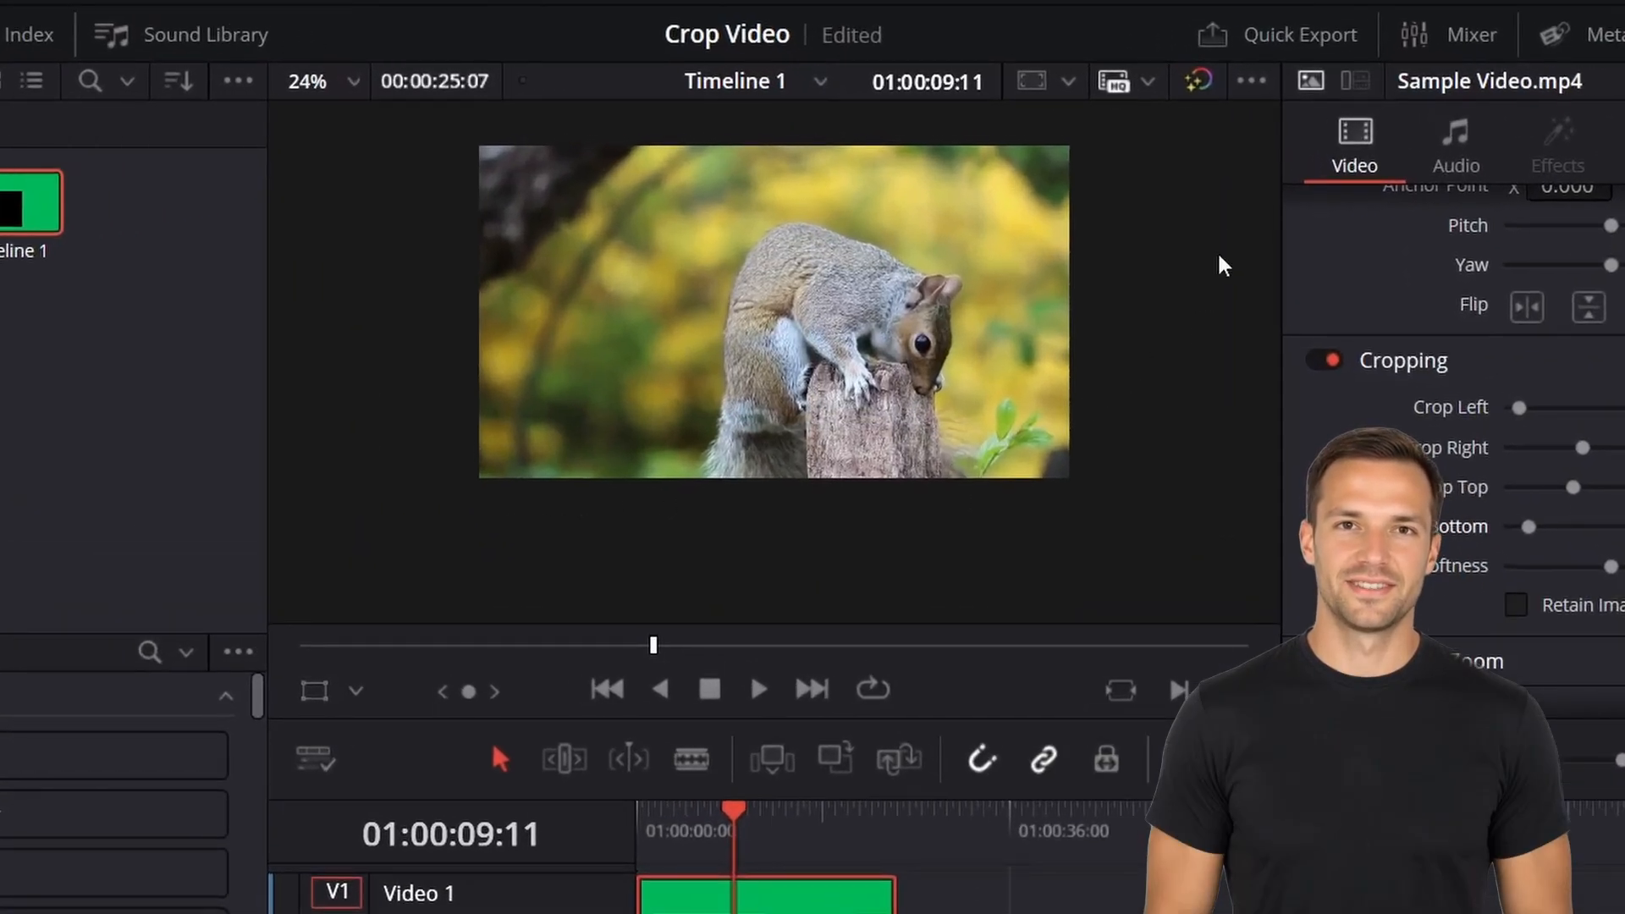
# Quick Export the timeline with the YouTube preset, saving it to the Desktop as DaVinci Cropped.
pyautogui.click(1296, 38)
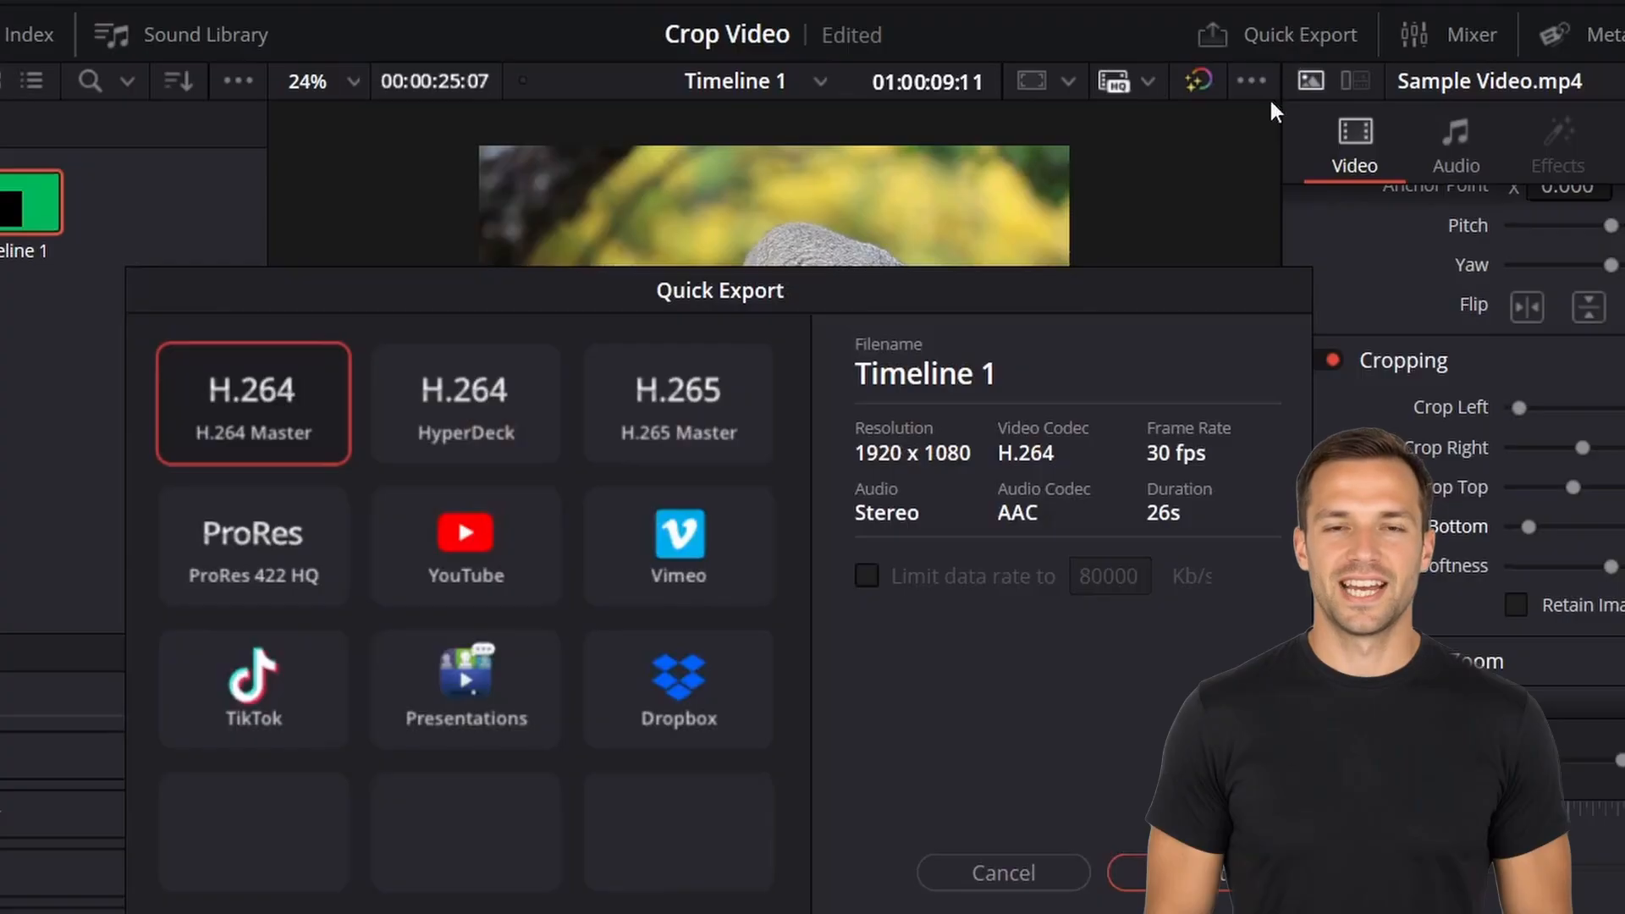
pyautogui.click(495, 556)
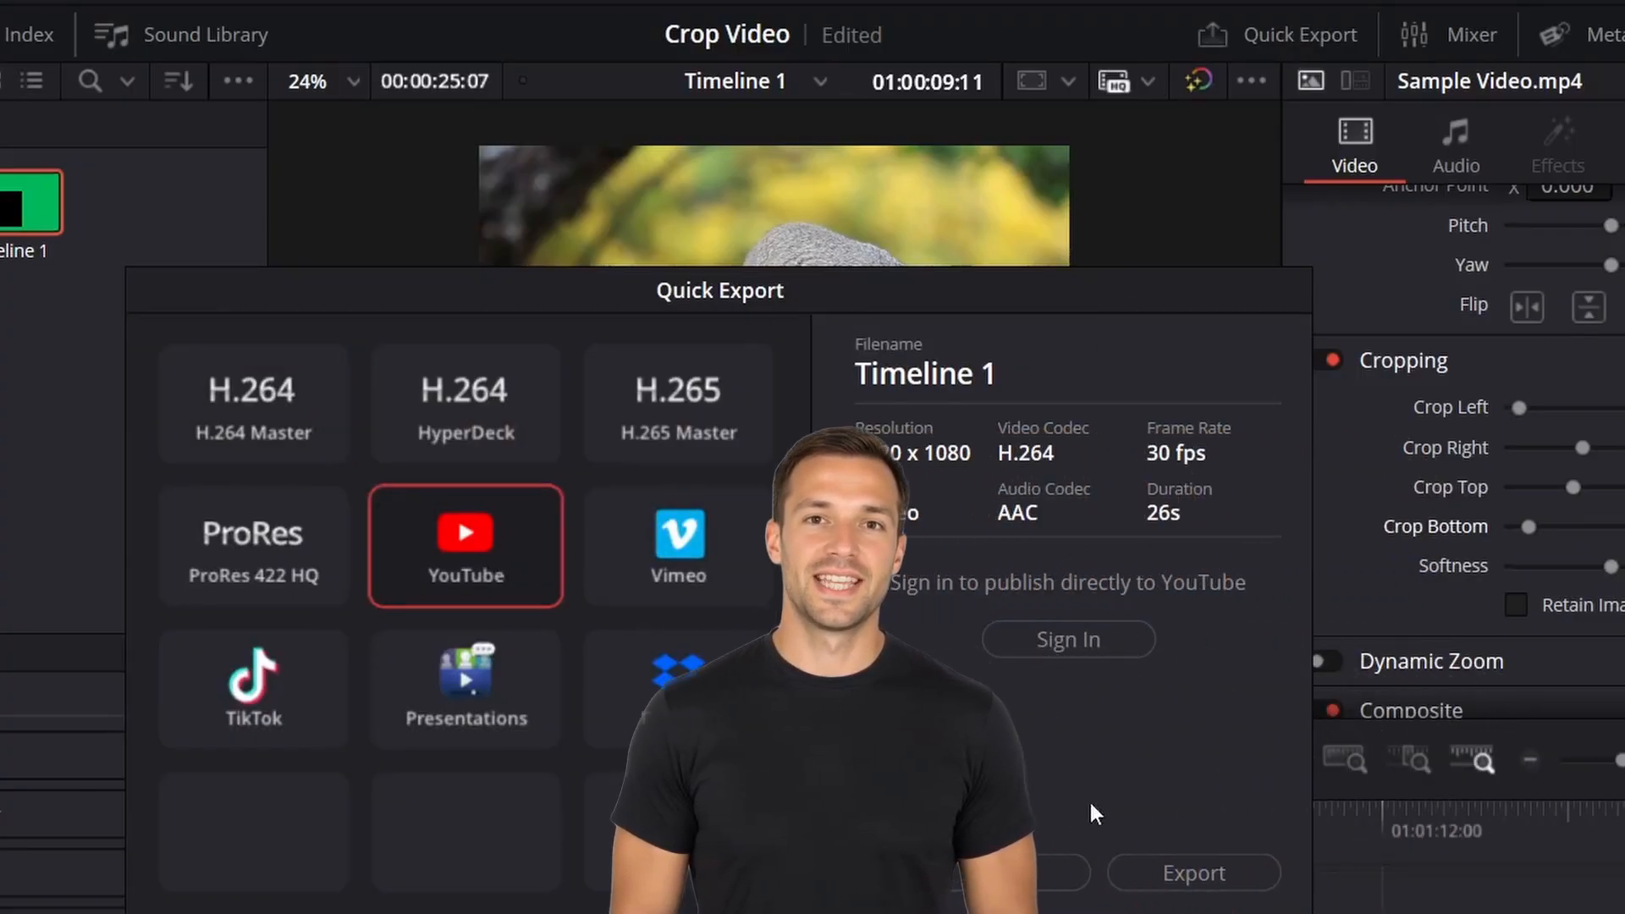
pyautogui.click(1183, 872)
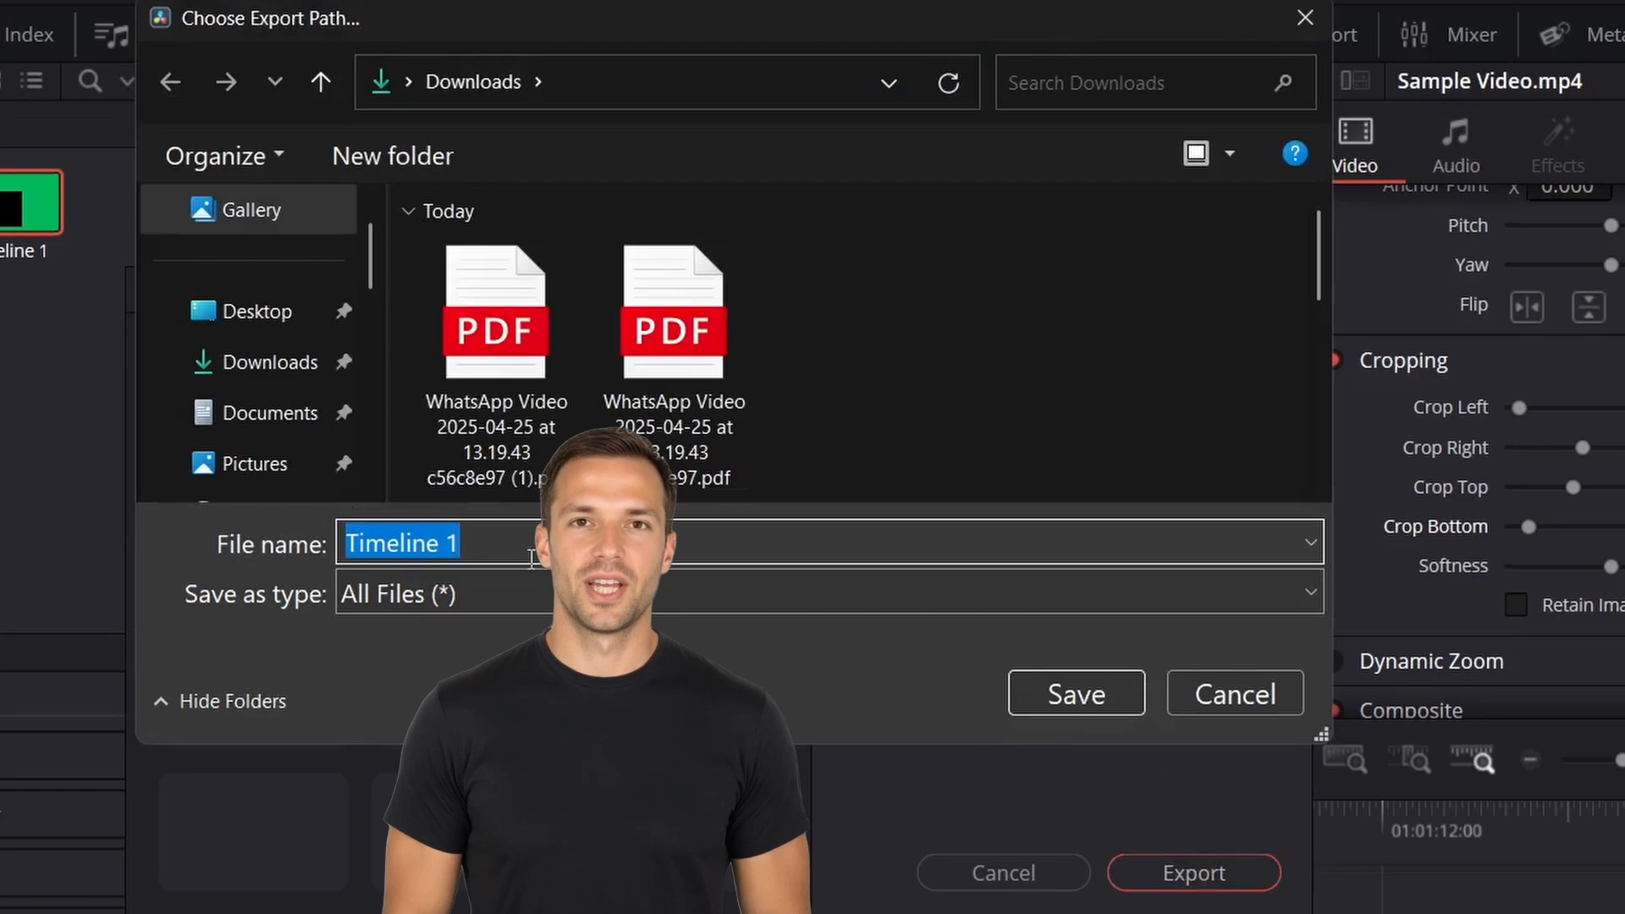
pyautogui.click(509, 500)
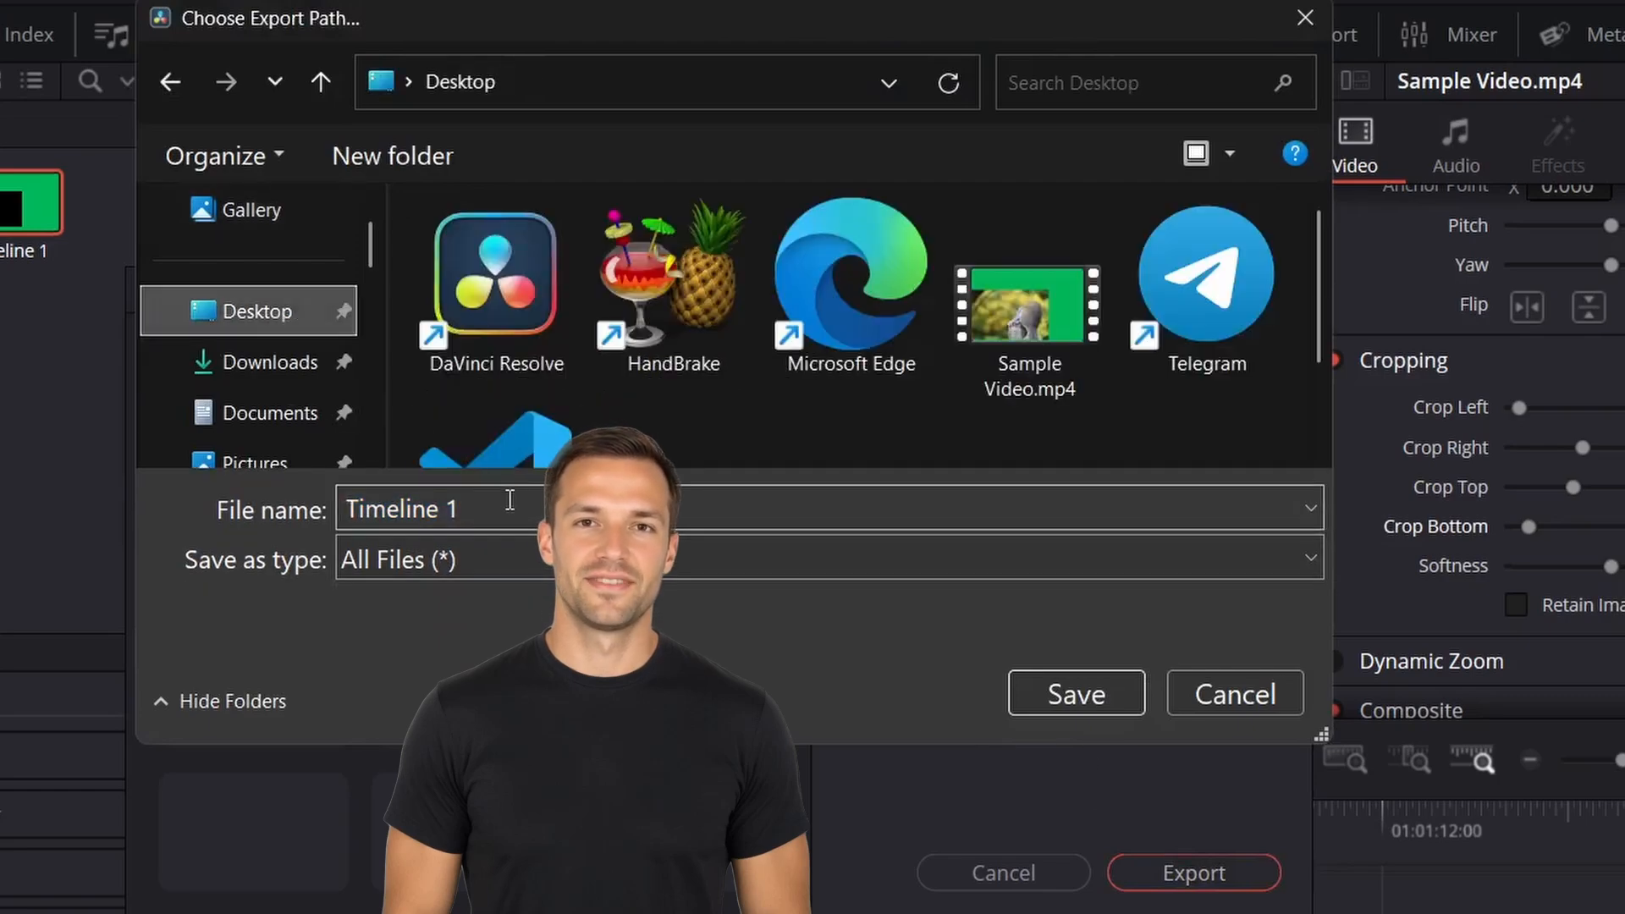
pyautogui.write('Da')
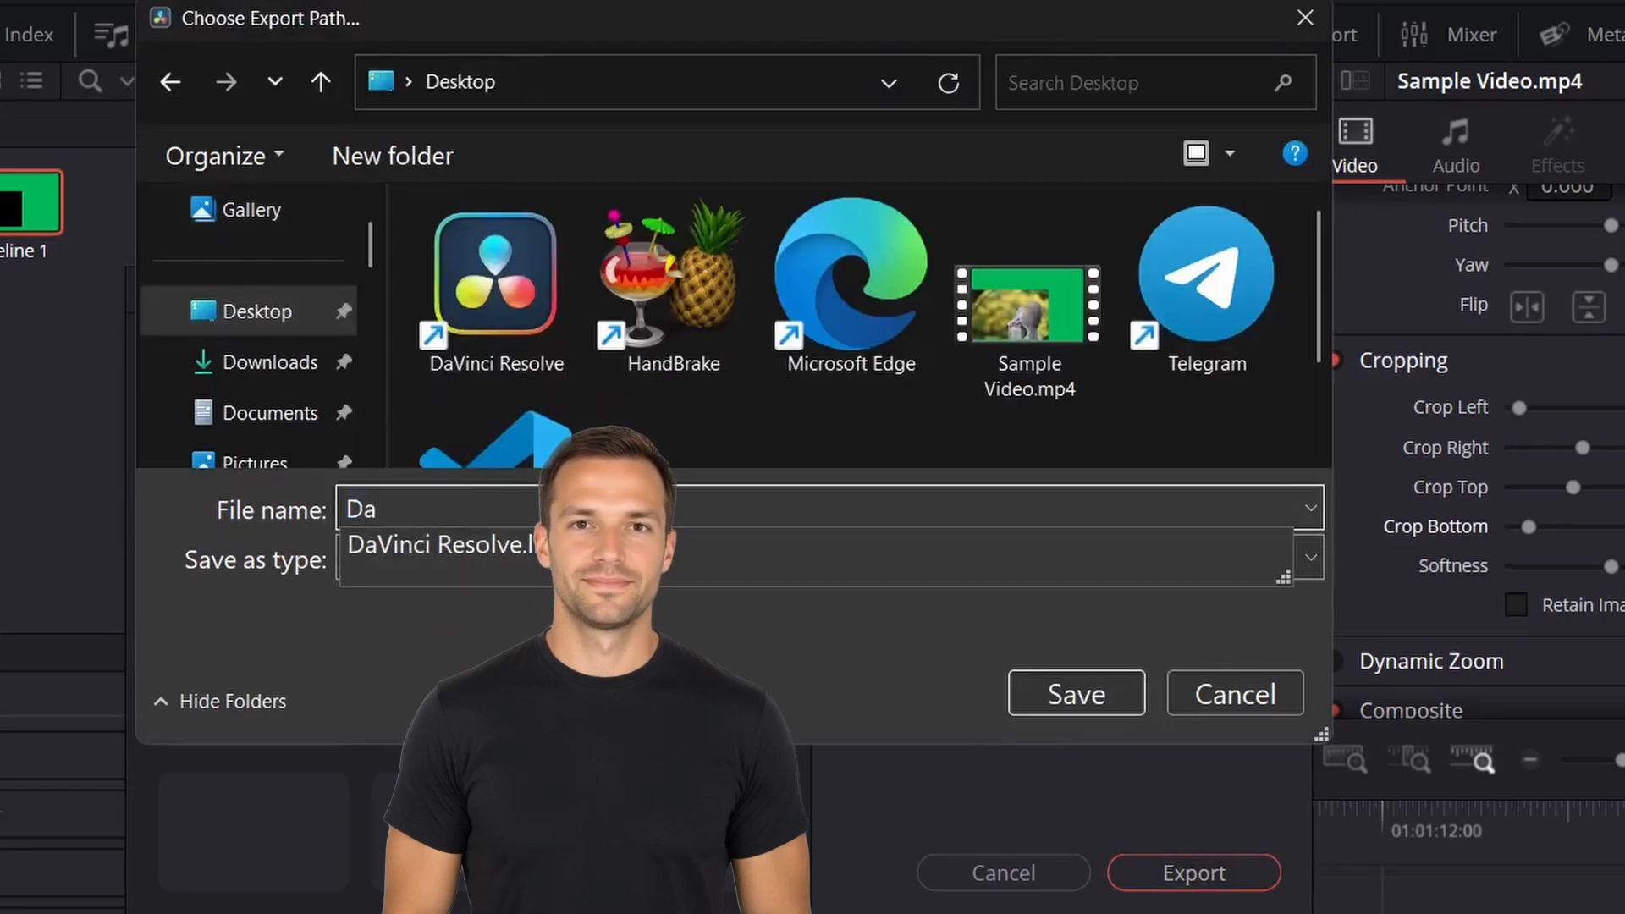
pyautogui.write('Vinci Cropped')
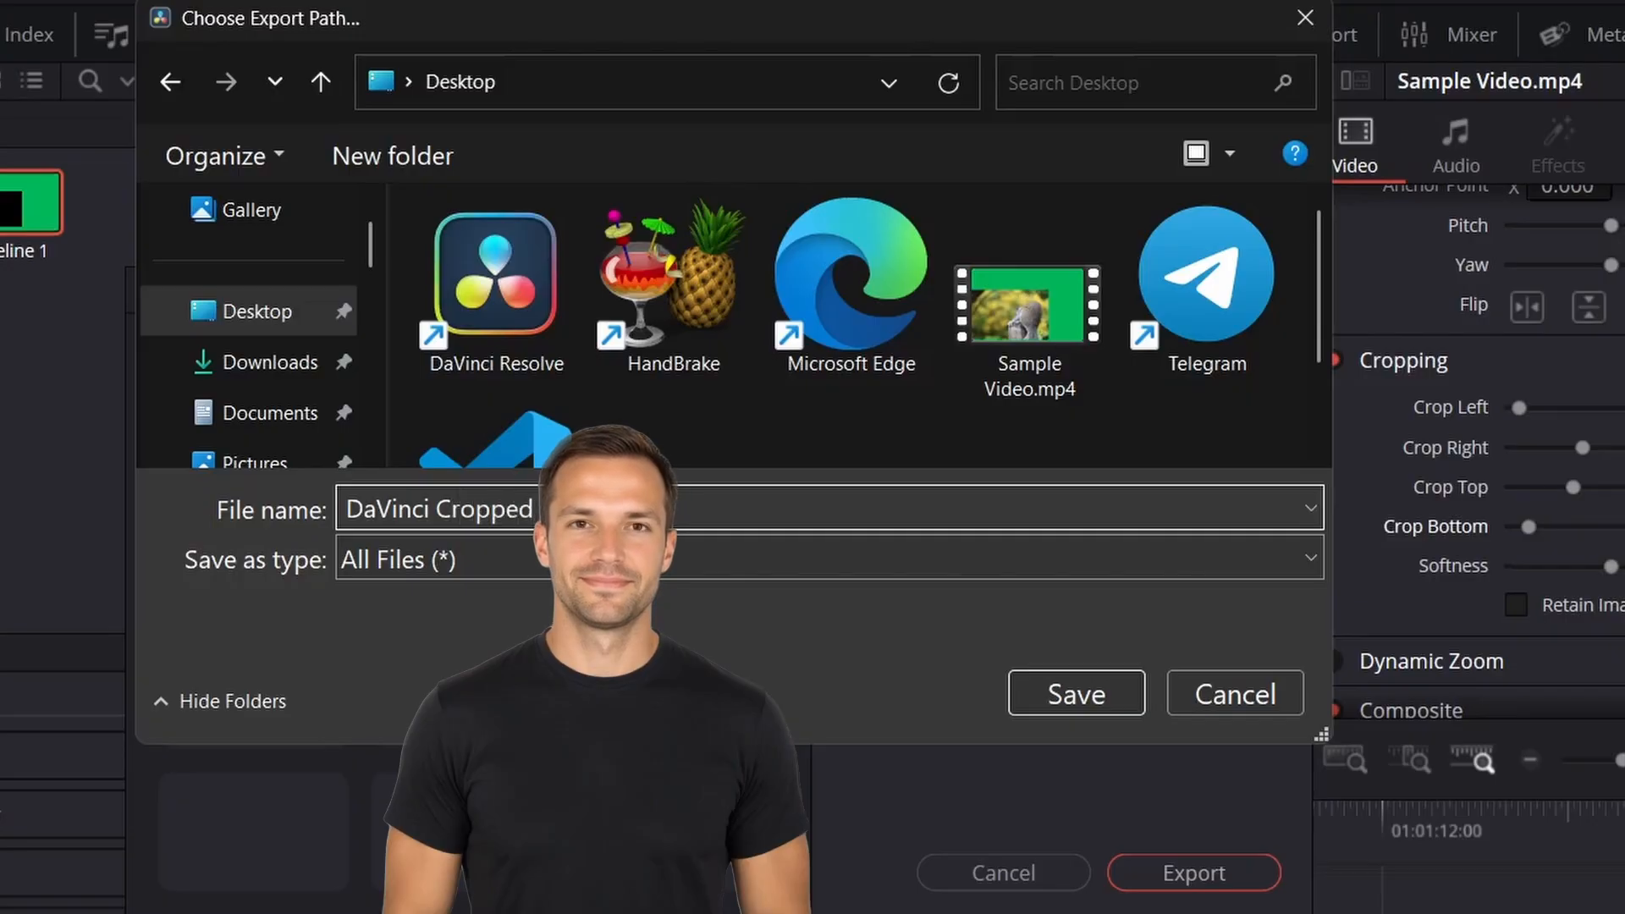
pyautogui.click(1088, 693)
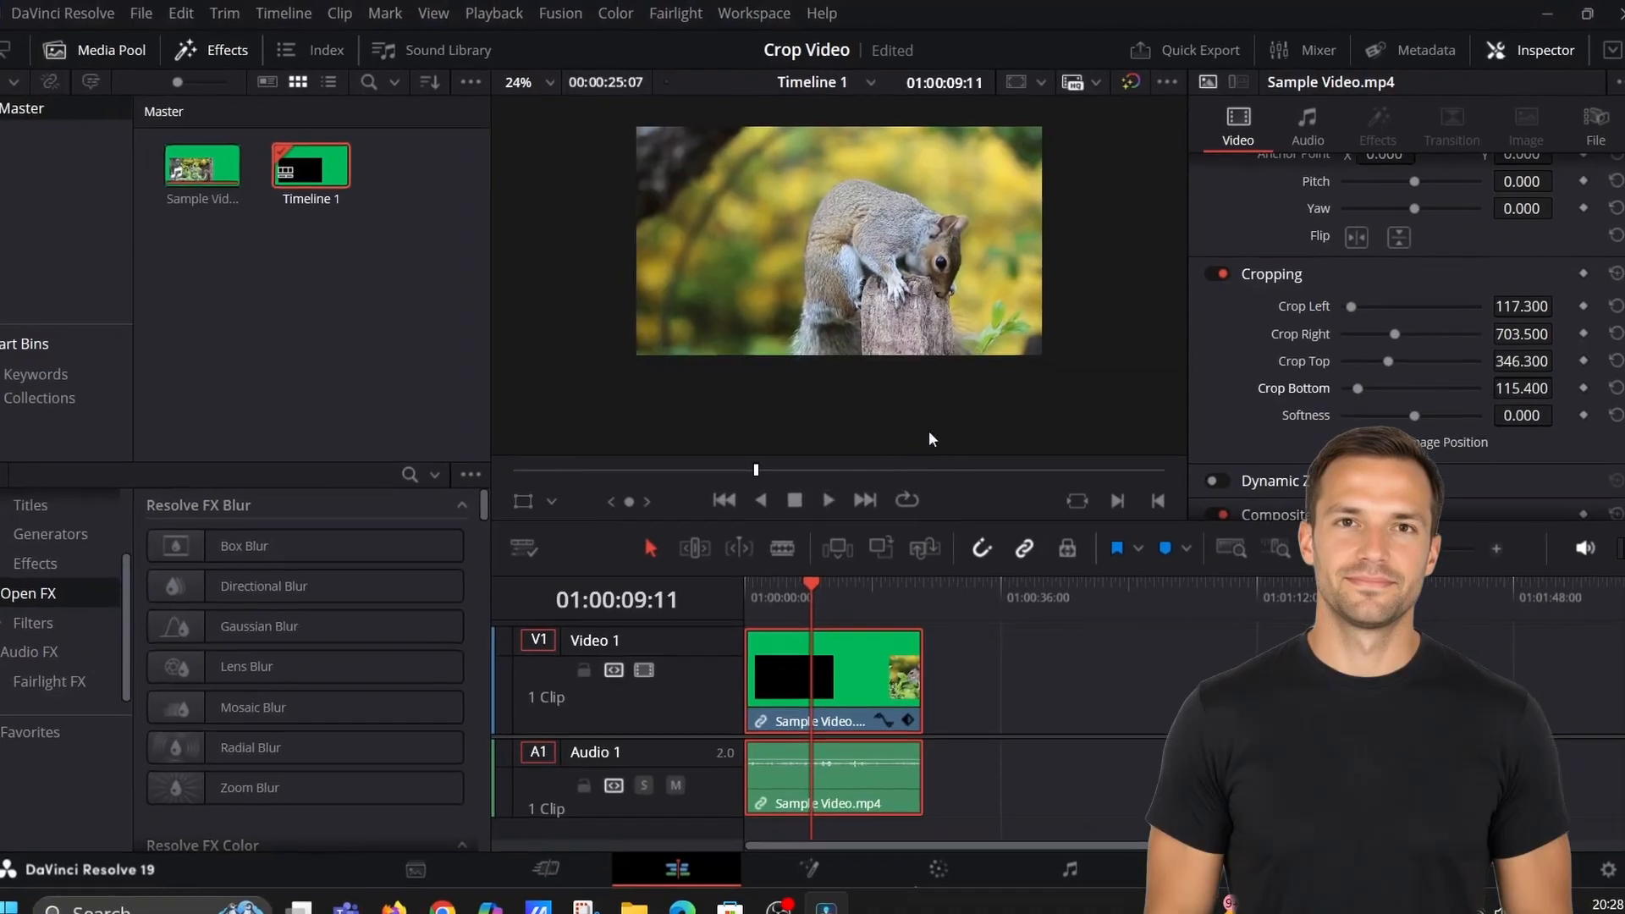
# Minimize DaVinci Resolve and move the DaVinci Cropped.mp4 file on the desktop.
pyautogui.click(1530, 23)
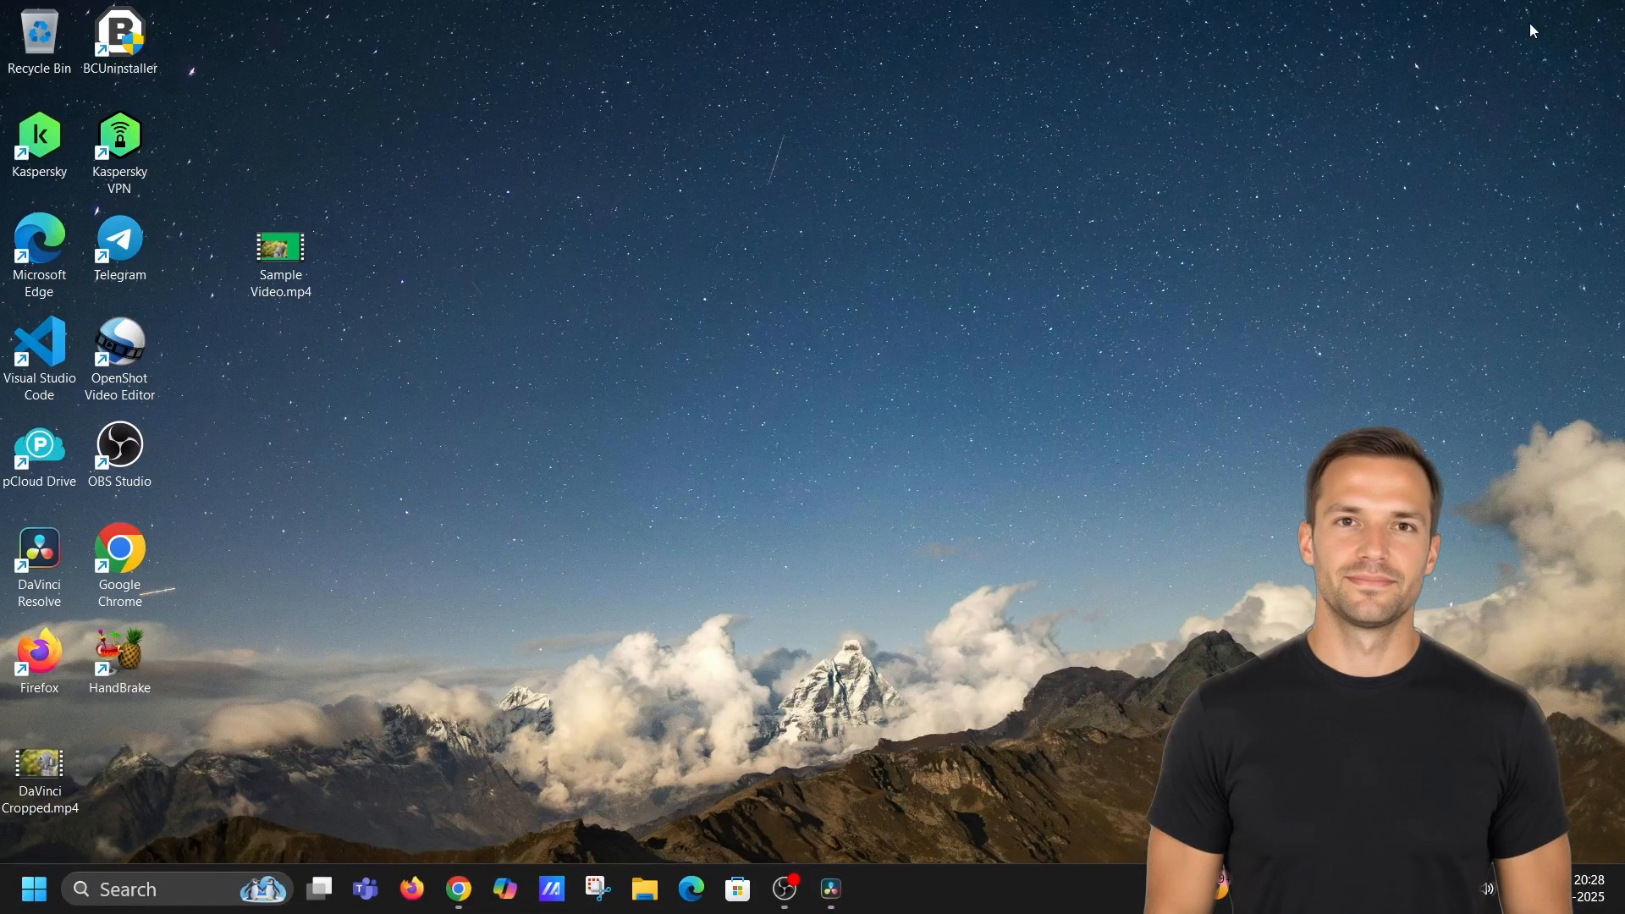
pyautogui.moveTo(99, 834); pyautogui.dragTo(239, 736)
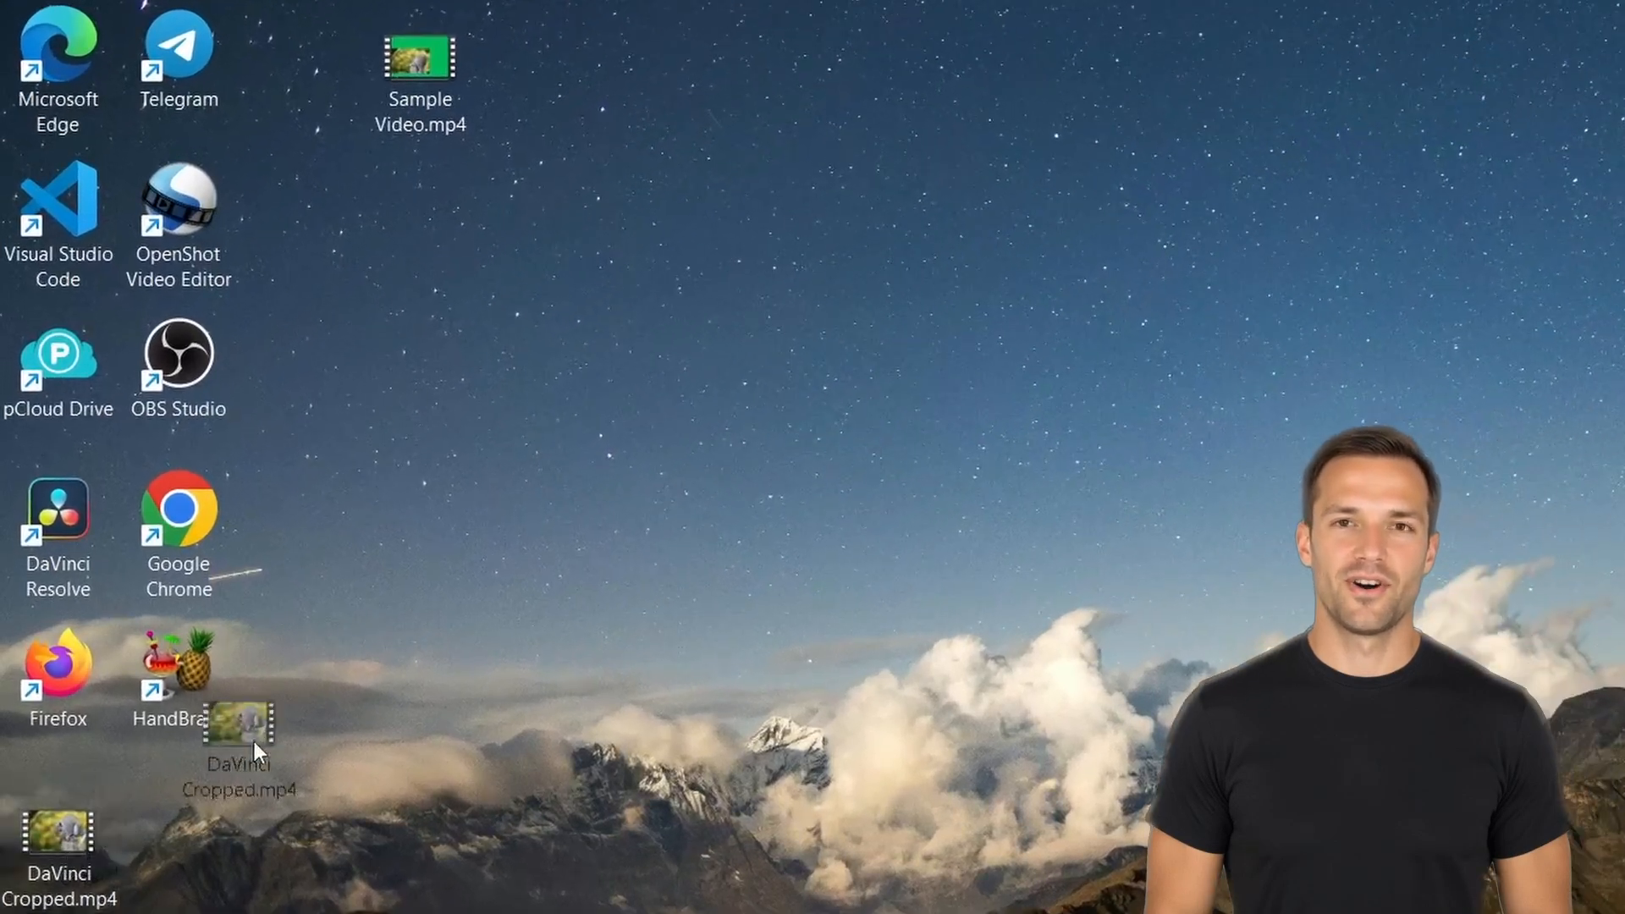
# Move DaVinci Cropped.mp4 beside Sample Video.mp4 on the desktop, play it in the media player, then close the player.
pyautogui.moveTo(598, 85); pyautogui.dragTo(600, 89)
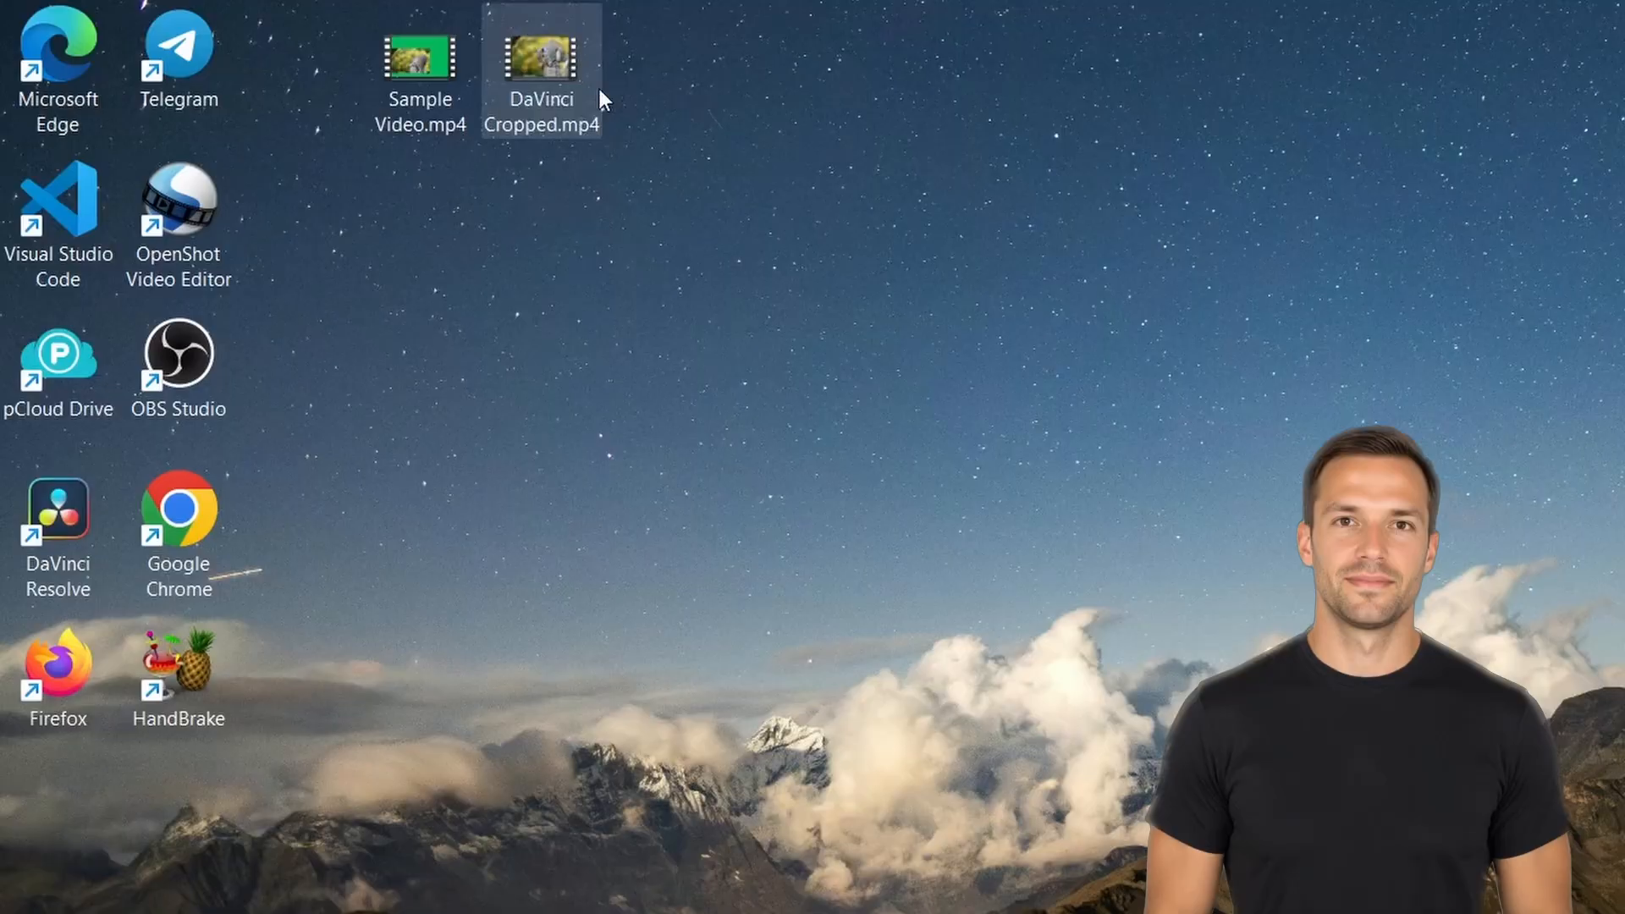
pyautogui.doubleClick(555, 58)
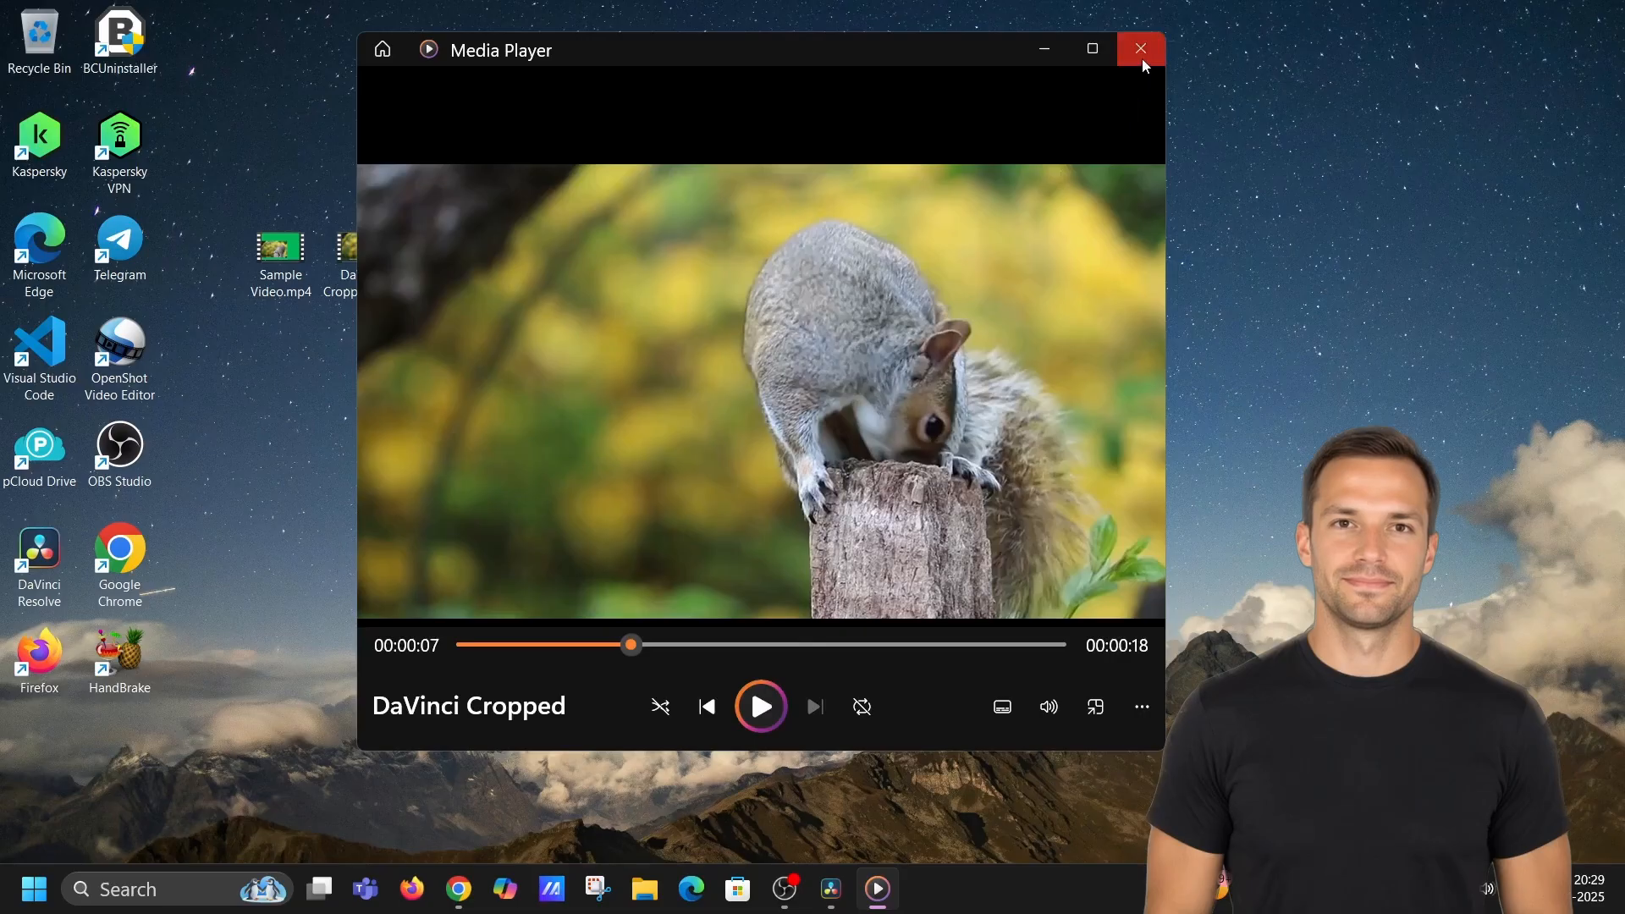
pyautogui.click(1143, 59)
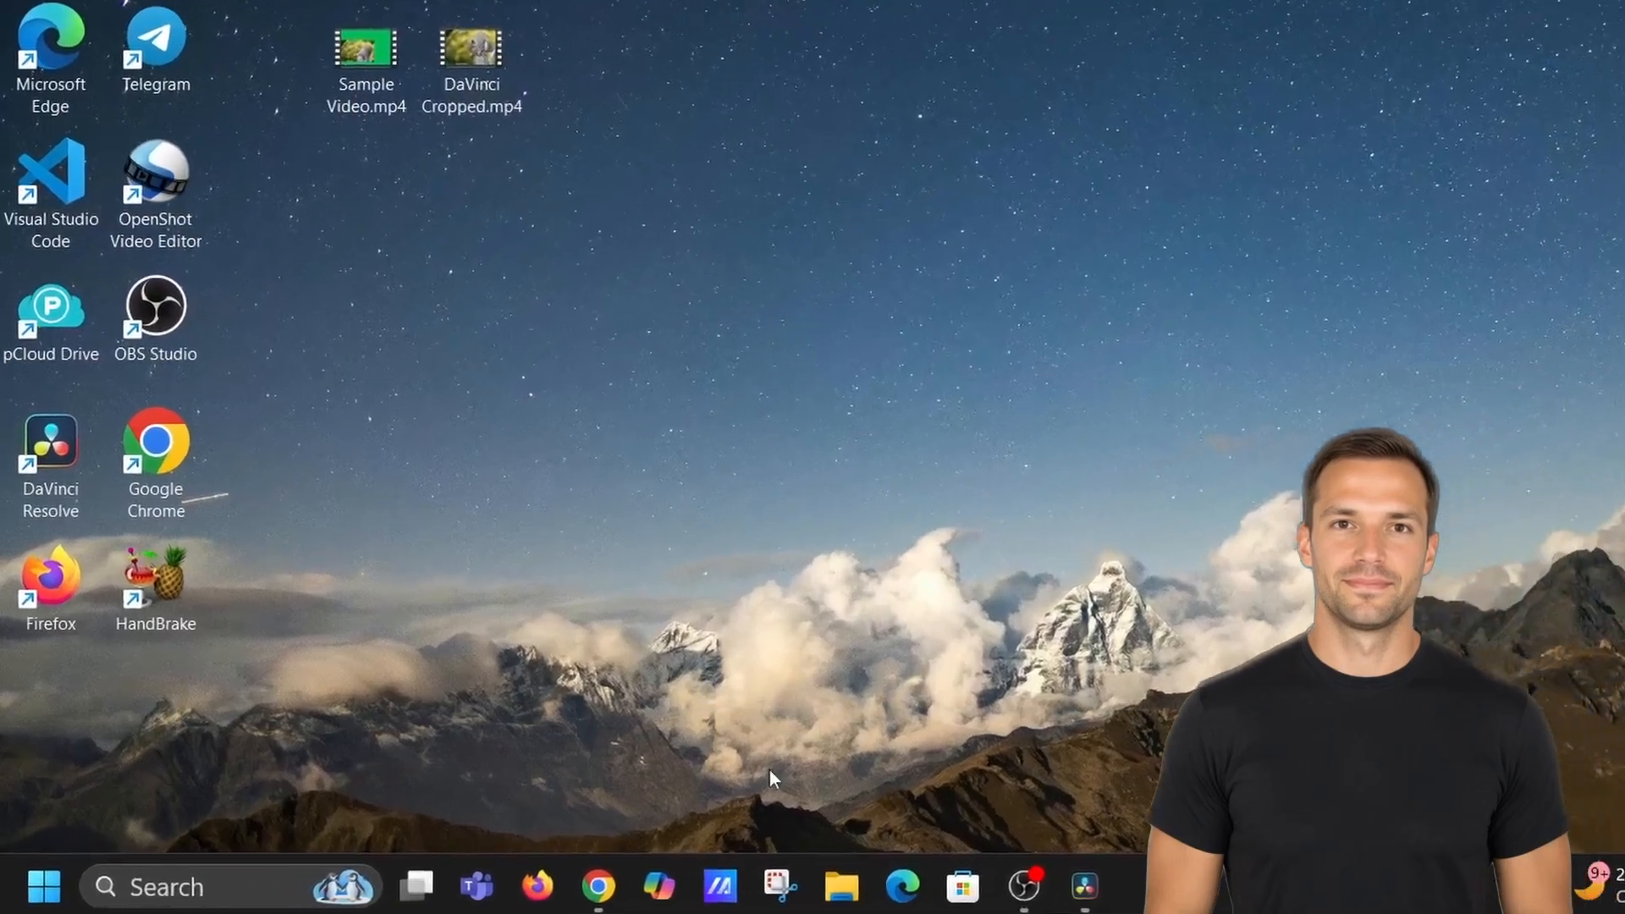
# Switch to the browser, open a new tab and go to canva.com.
pyautogui.click(609, 887)
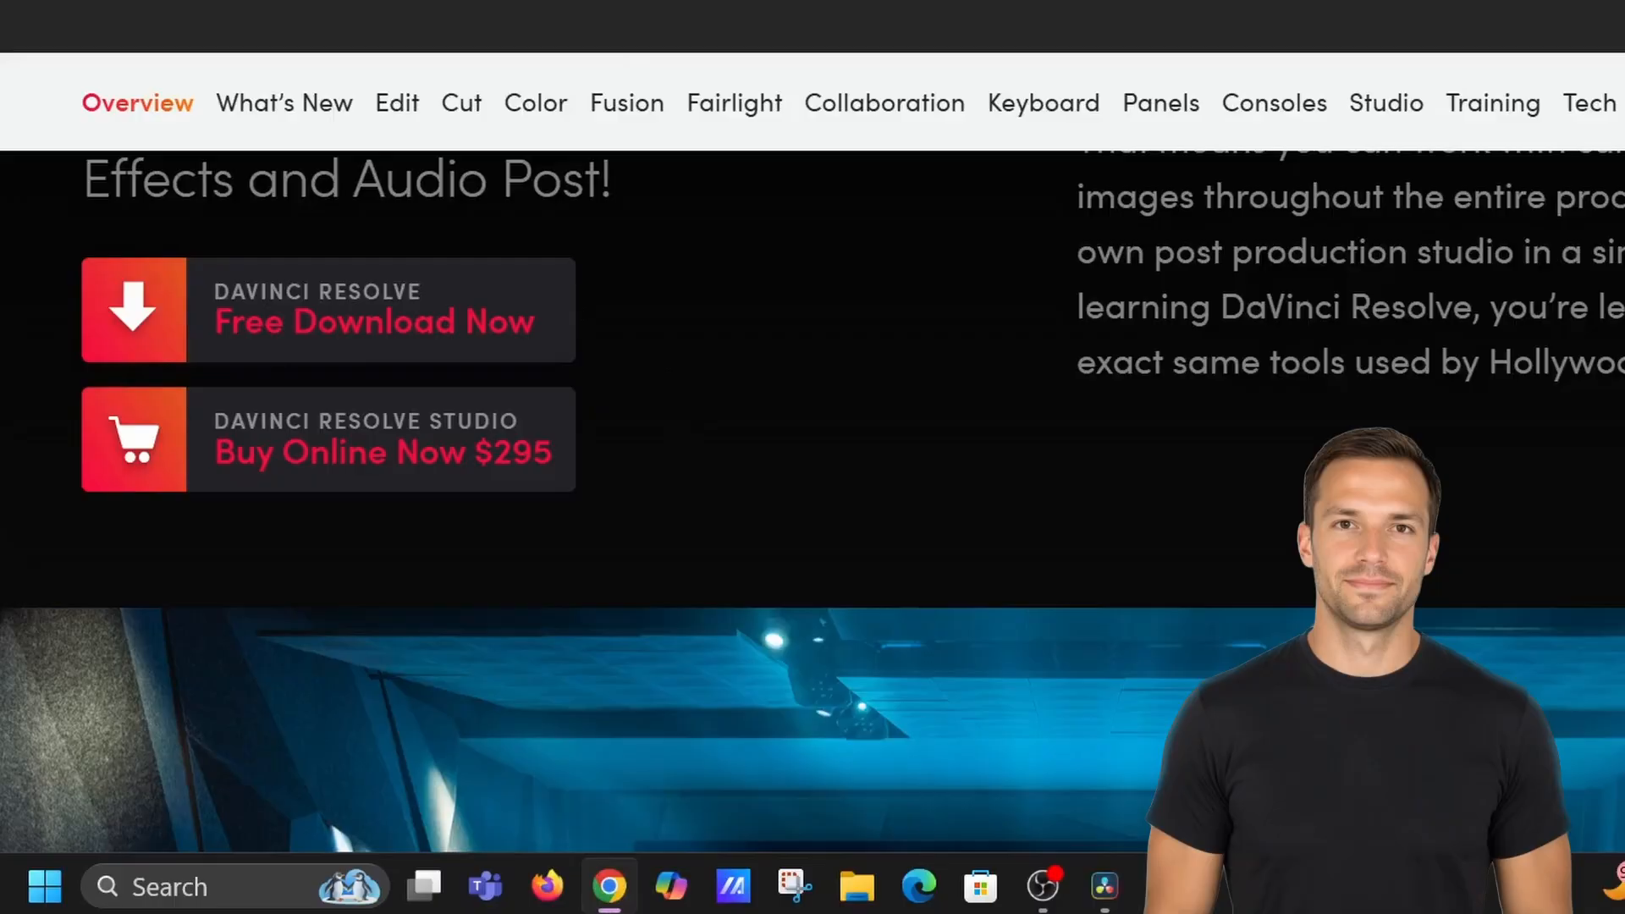
pyautogui.click(455, 3)
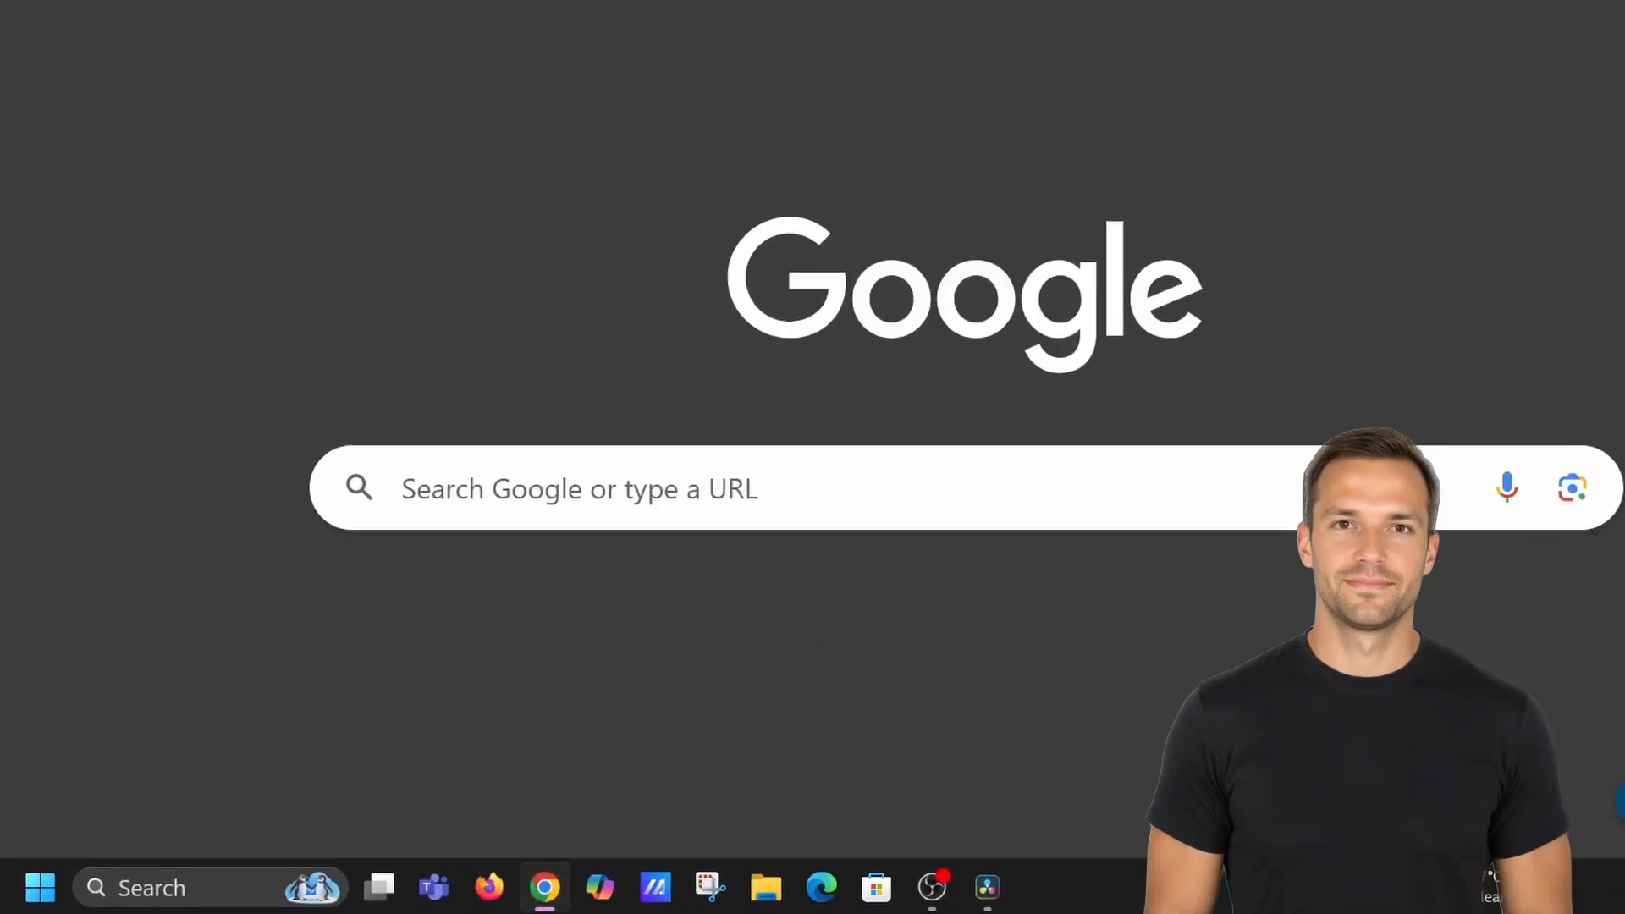
pyautogui.click(444, 45)
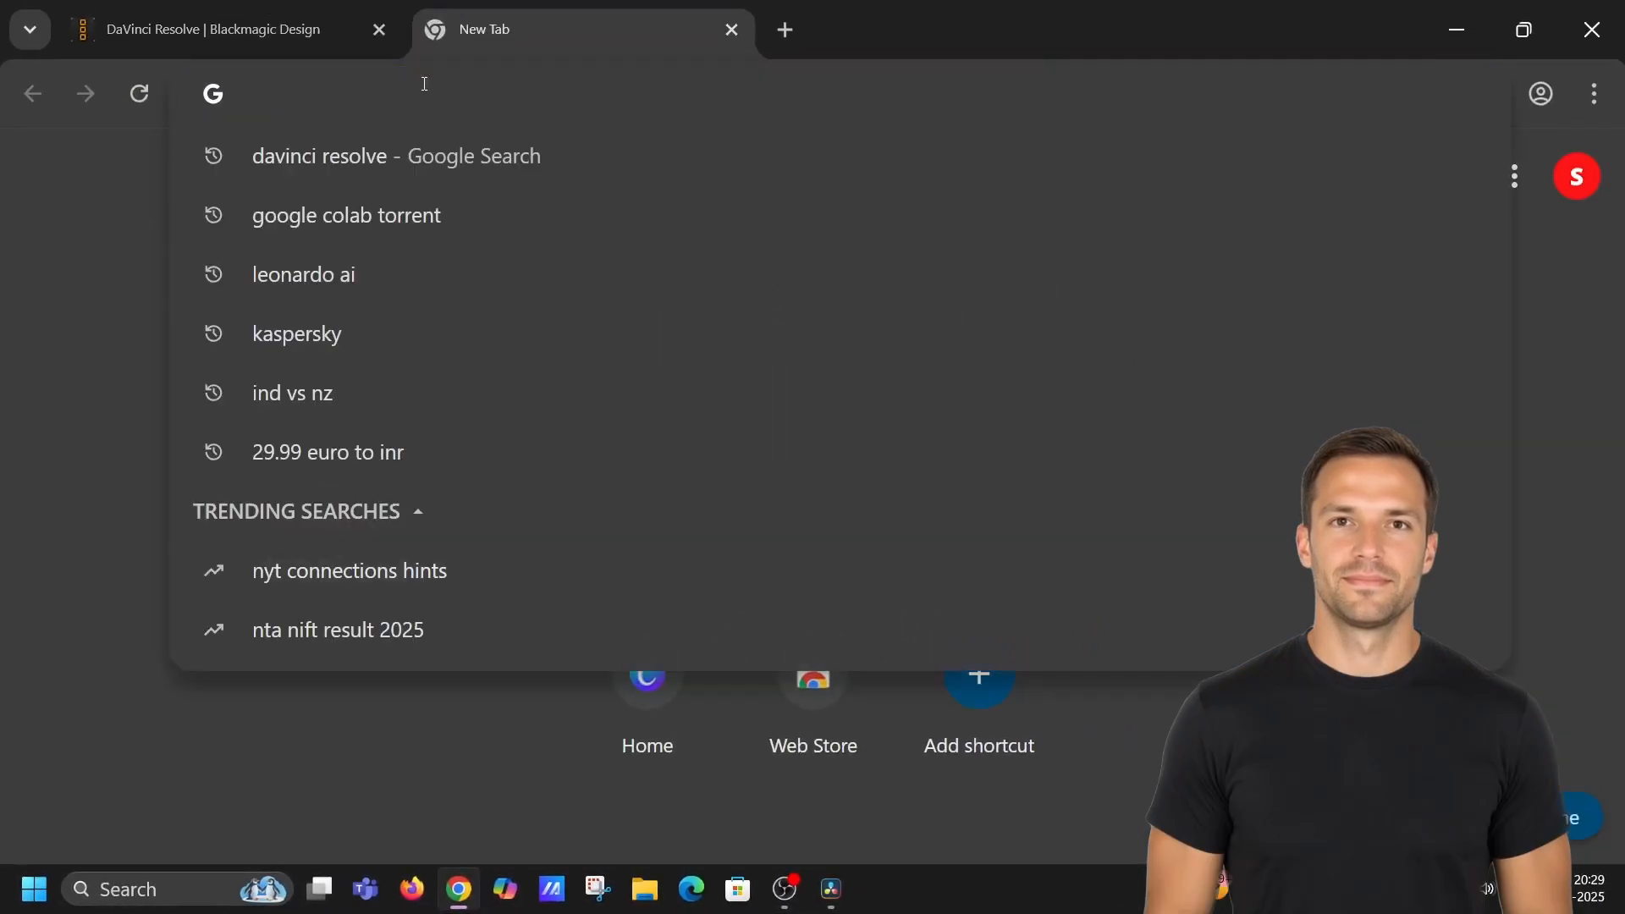
pyautogui.write('canva.com')
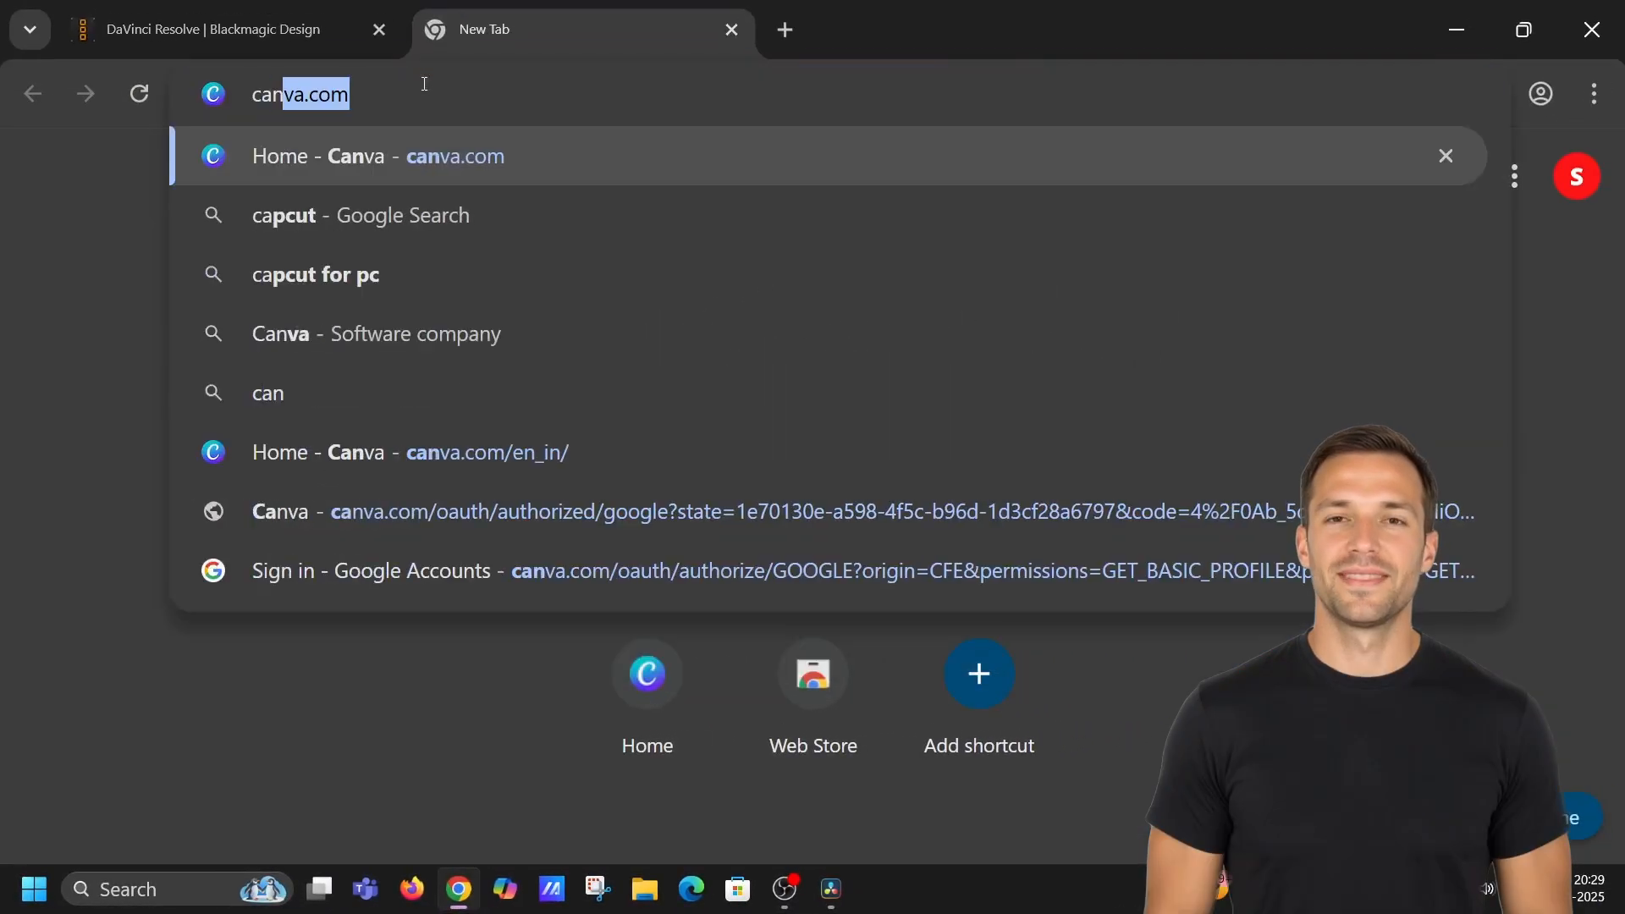
pyautogui.press('Return')
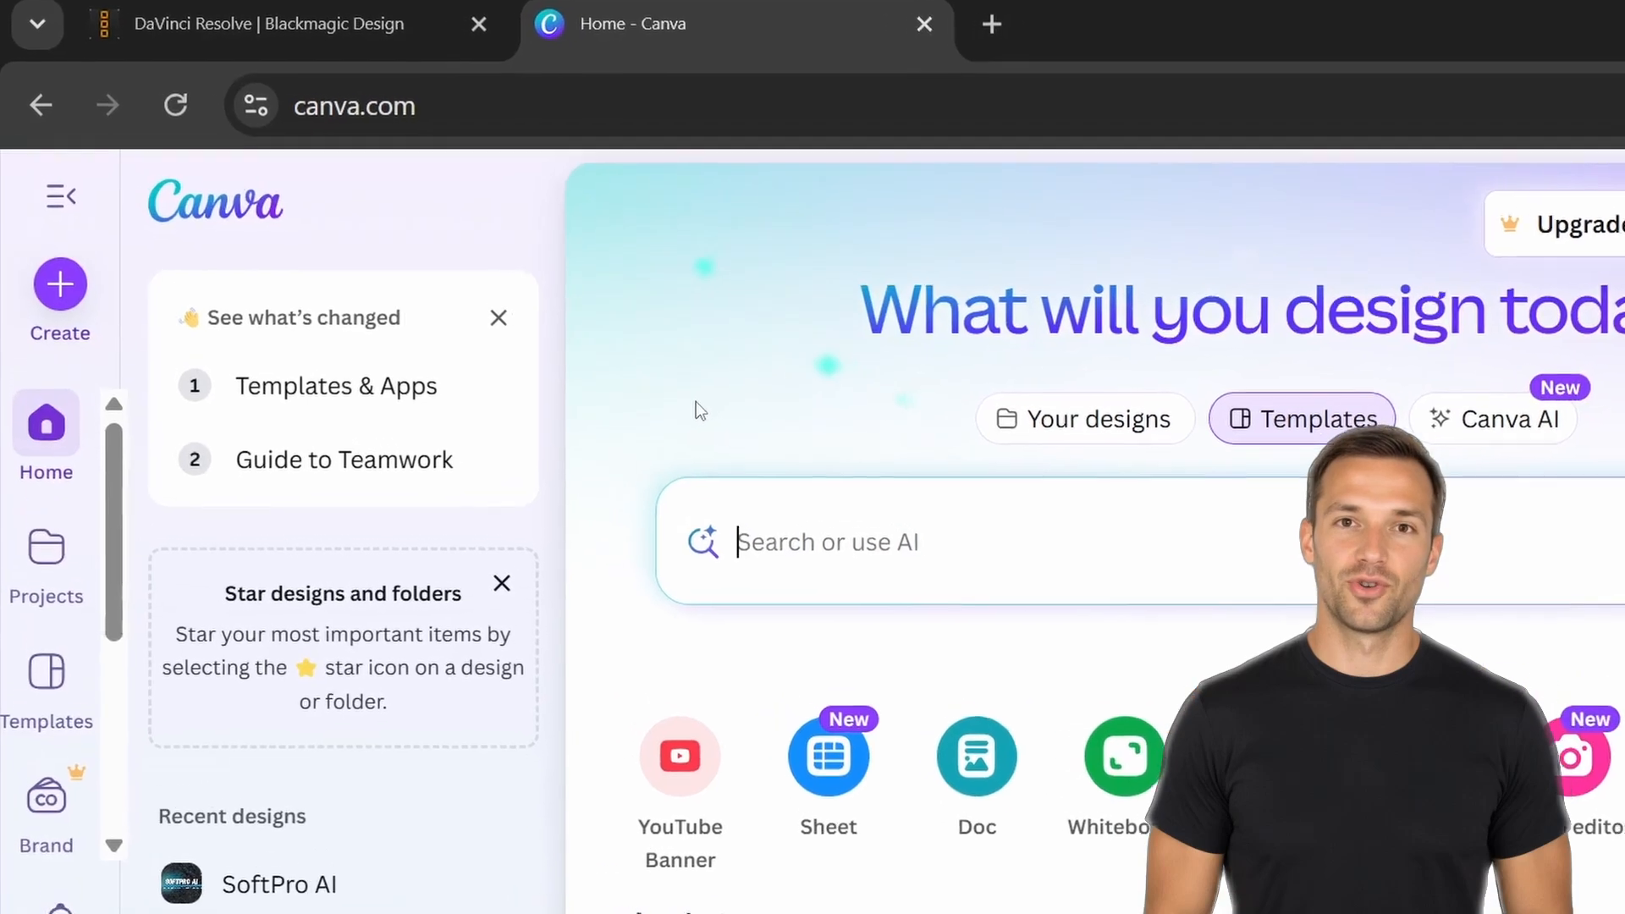
# Create a new design by searching for video and choosing Video (Landscape) 1920 × 1080 px.
pyautogui.click(68, 306)
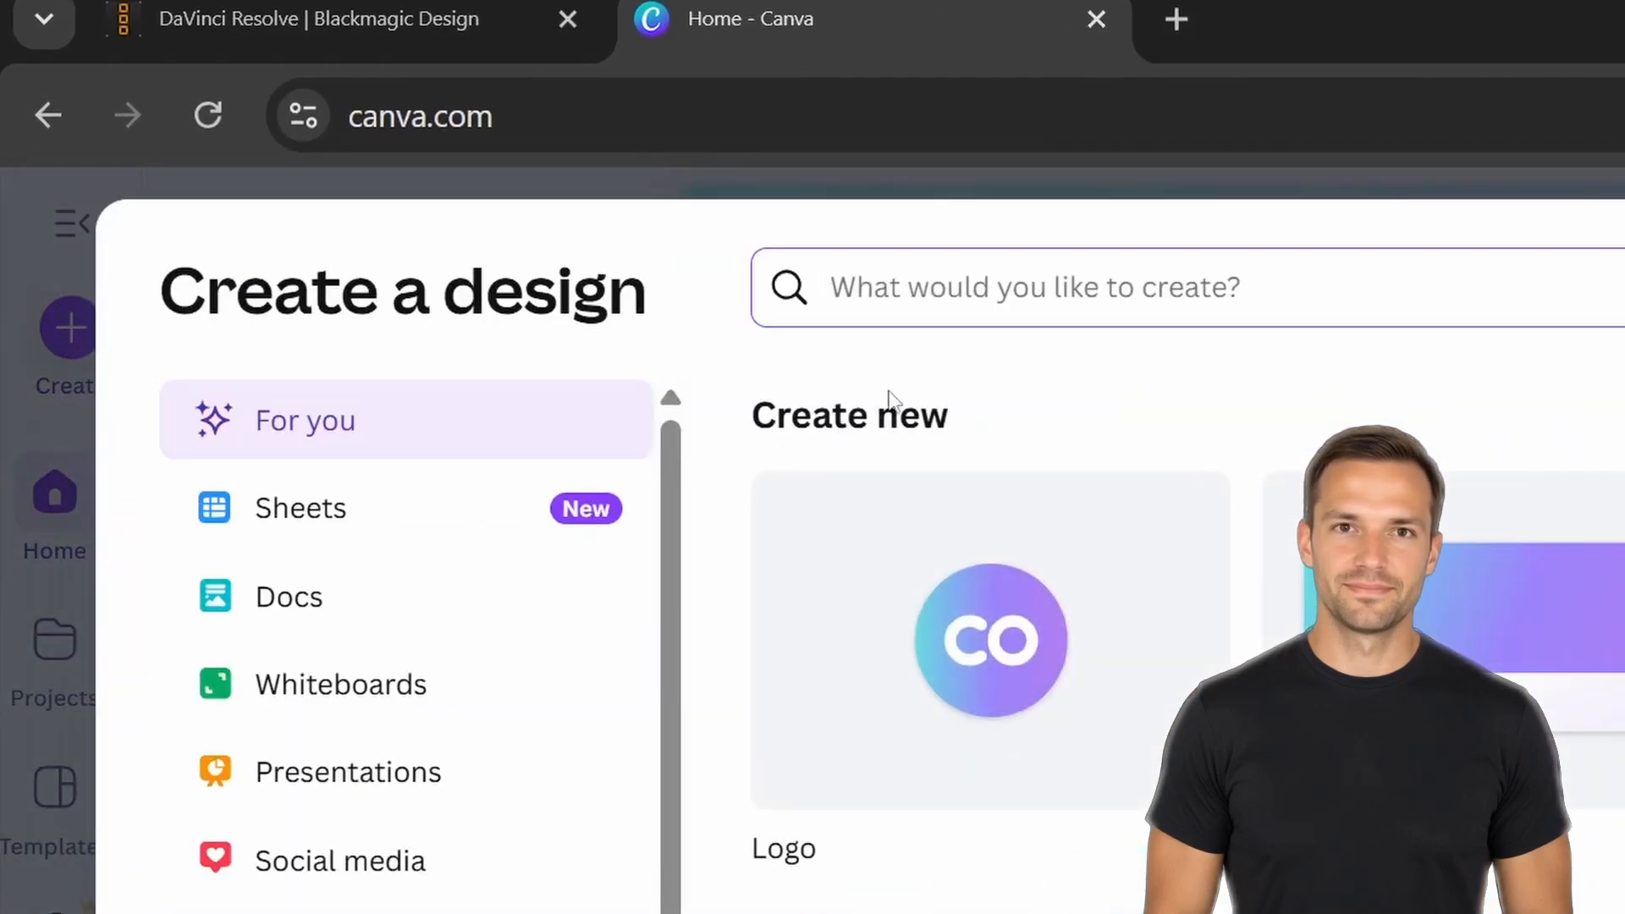
pyautogui.write('vid')
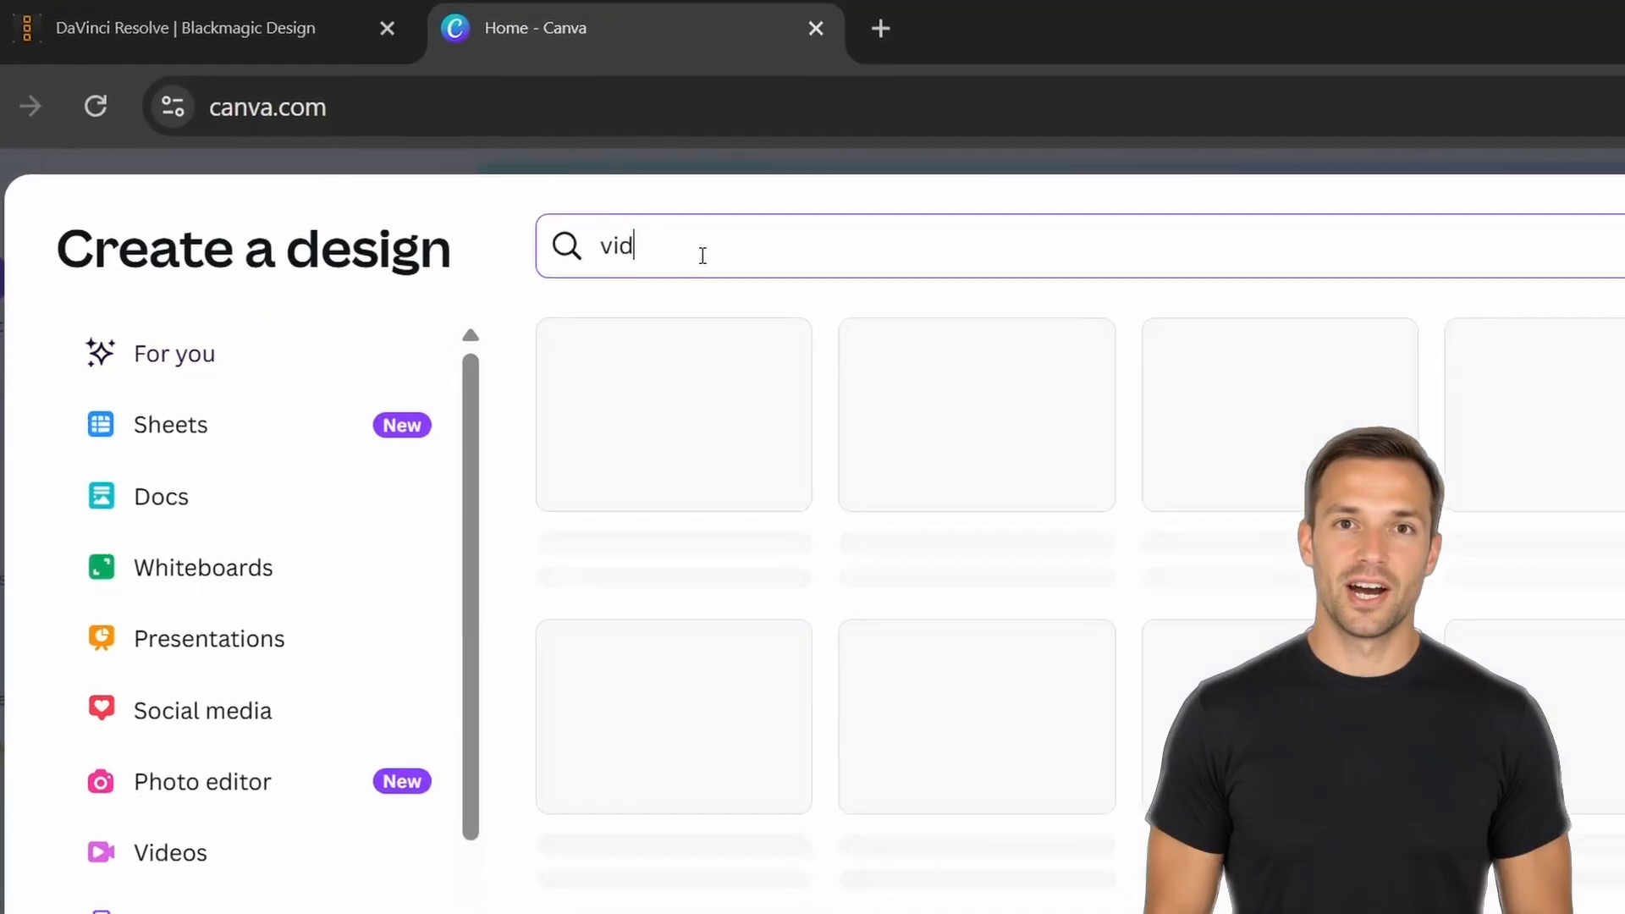
pyautogui.write('eo')
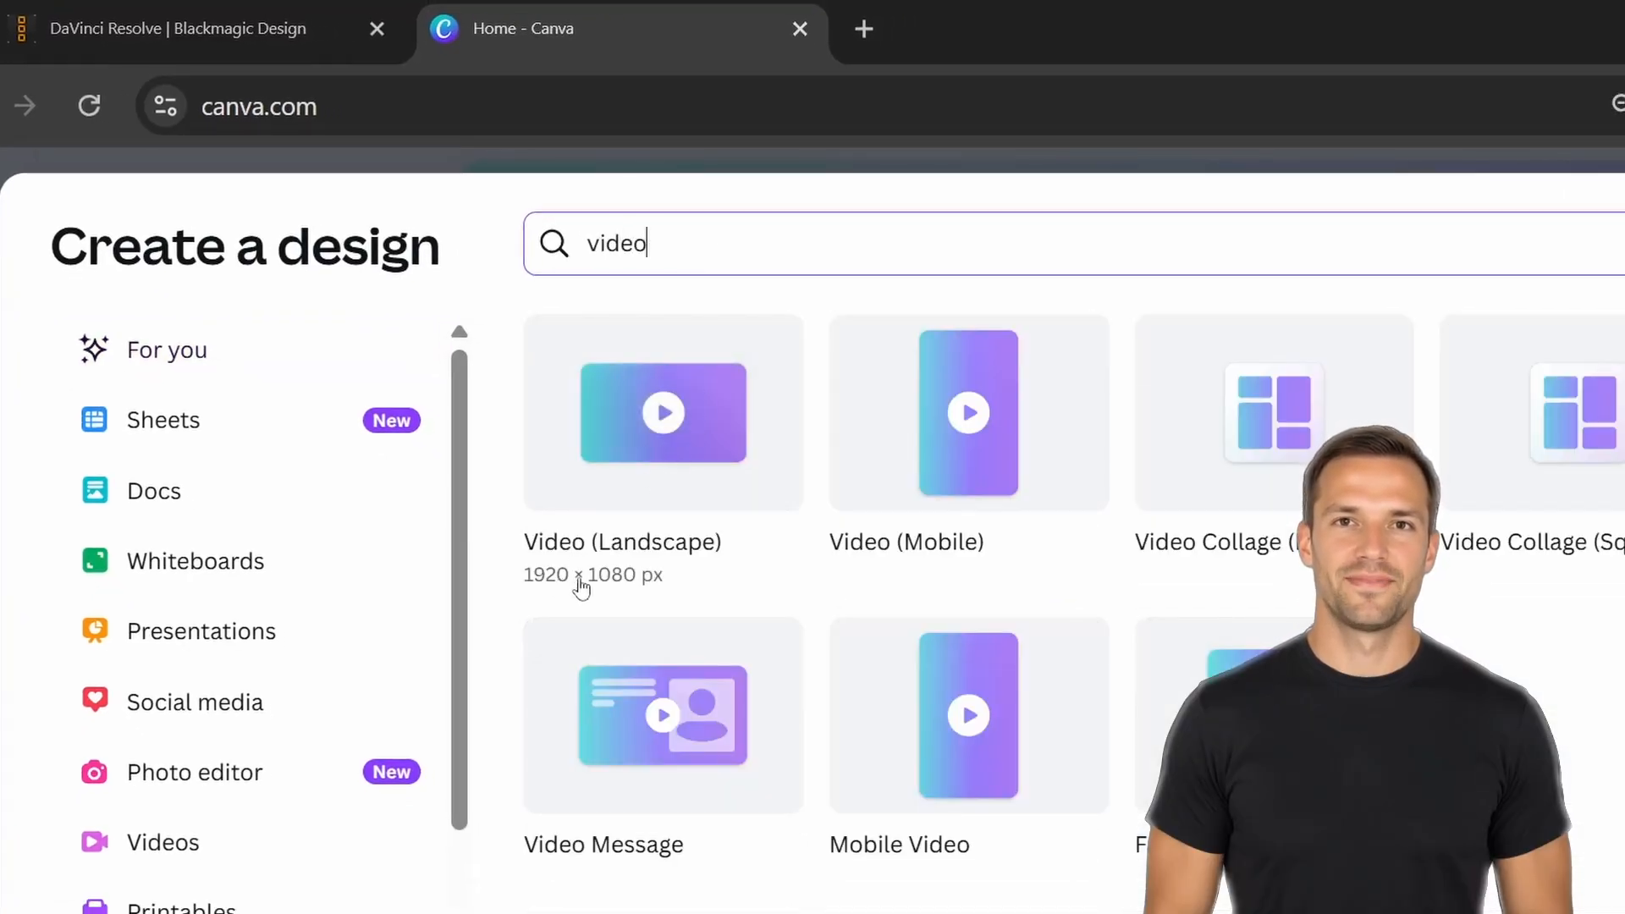
pyautogui.click(654, 495)
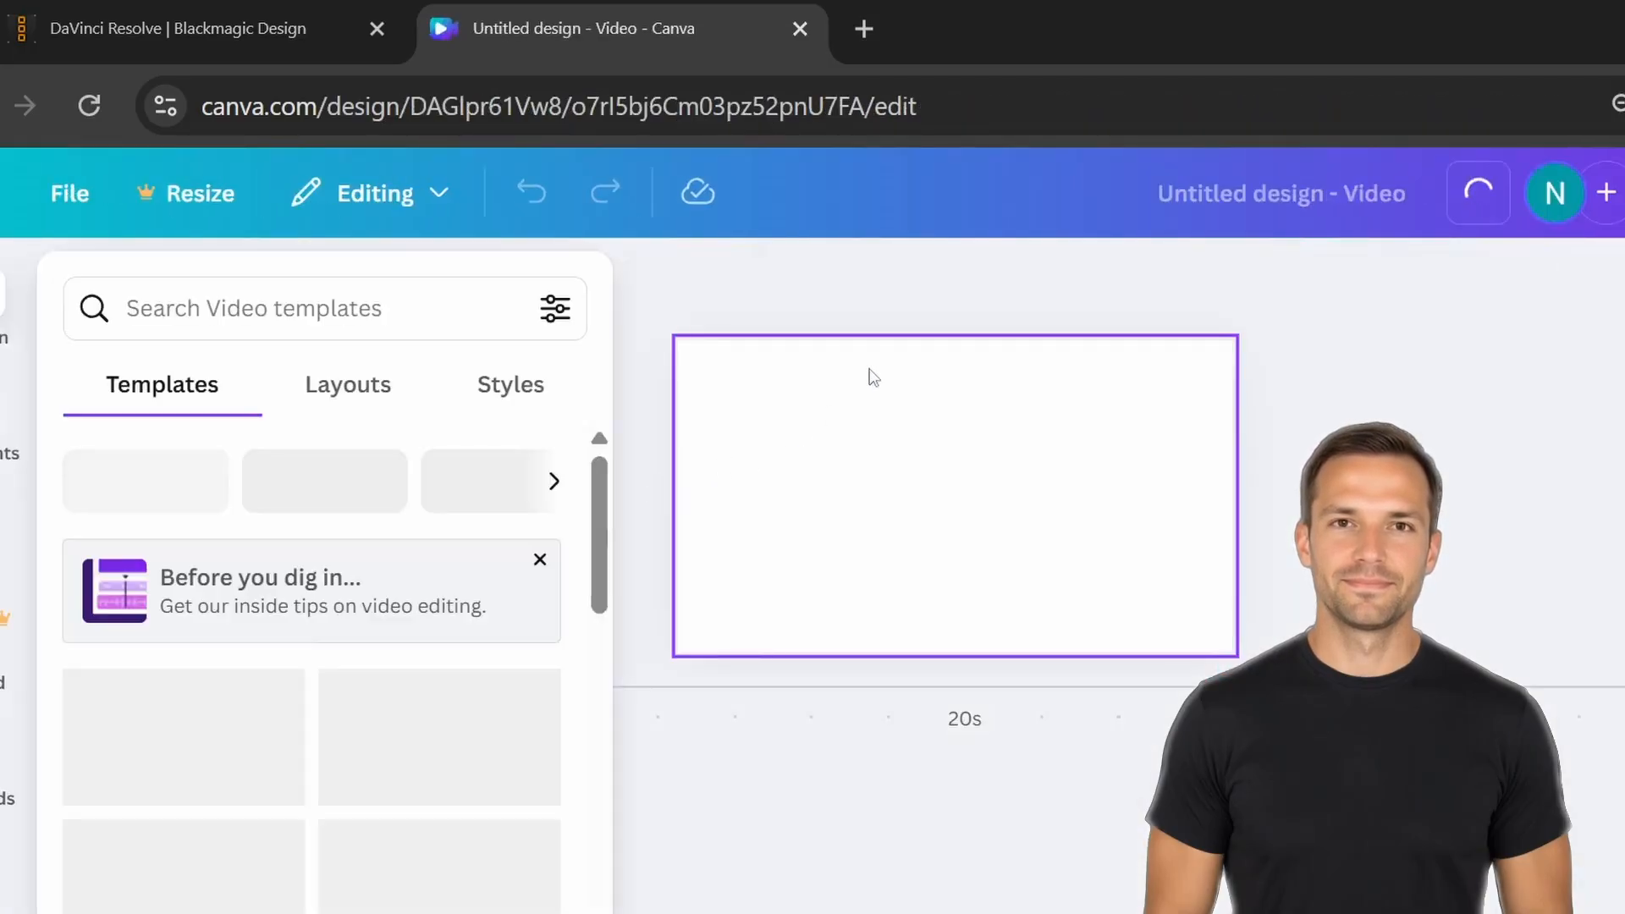
# Add Sample Video.mp4 to the design by dropping it from the desktop onto the page, then maximize the browser and close the Highlights panel.
pyautogui.moveTo(1101, 10); pyautogui.dragTo(1443, 95)
pyautogui.click(256, 321)
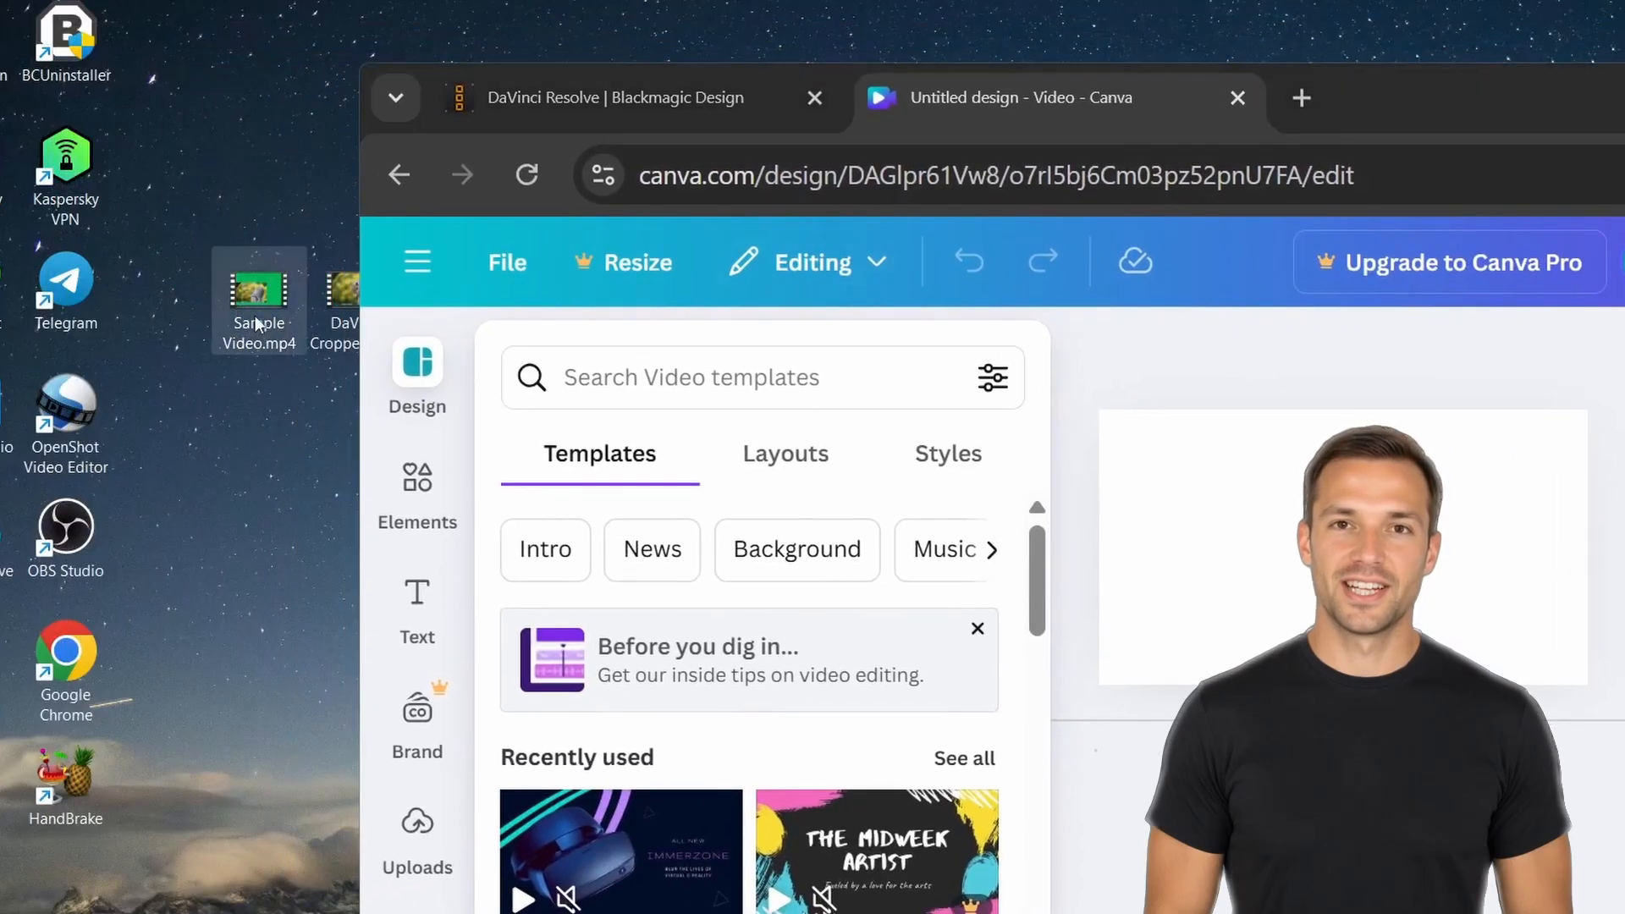
pyautogui.moveTo(251, 312); pyautogui.dragTo(1089, 508)
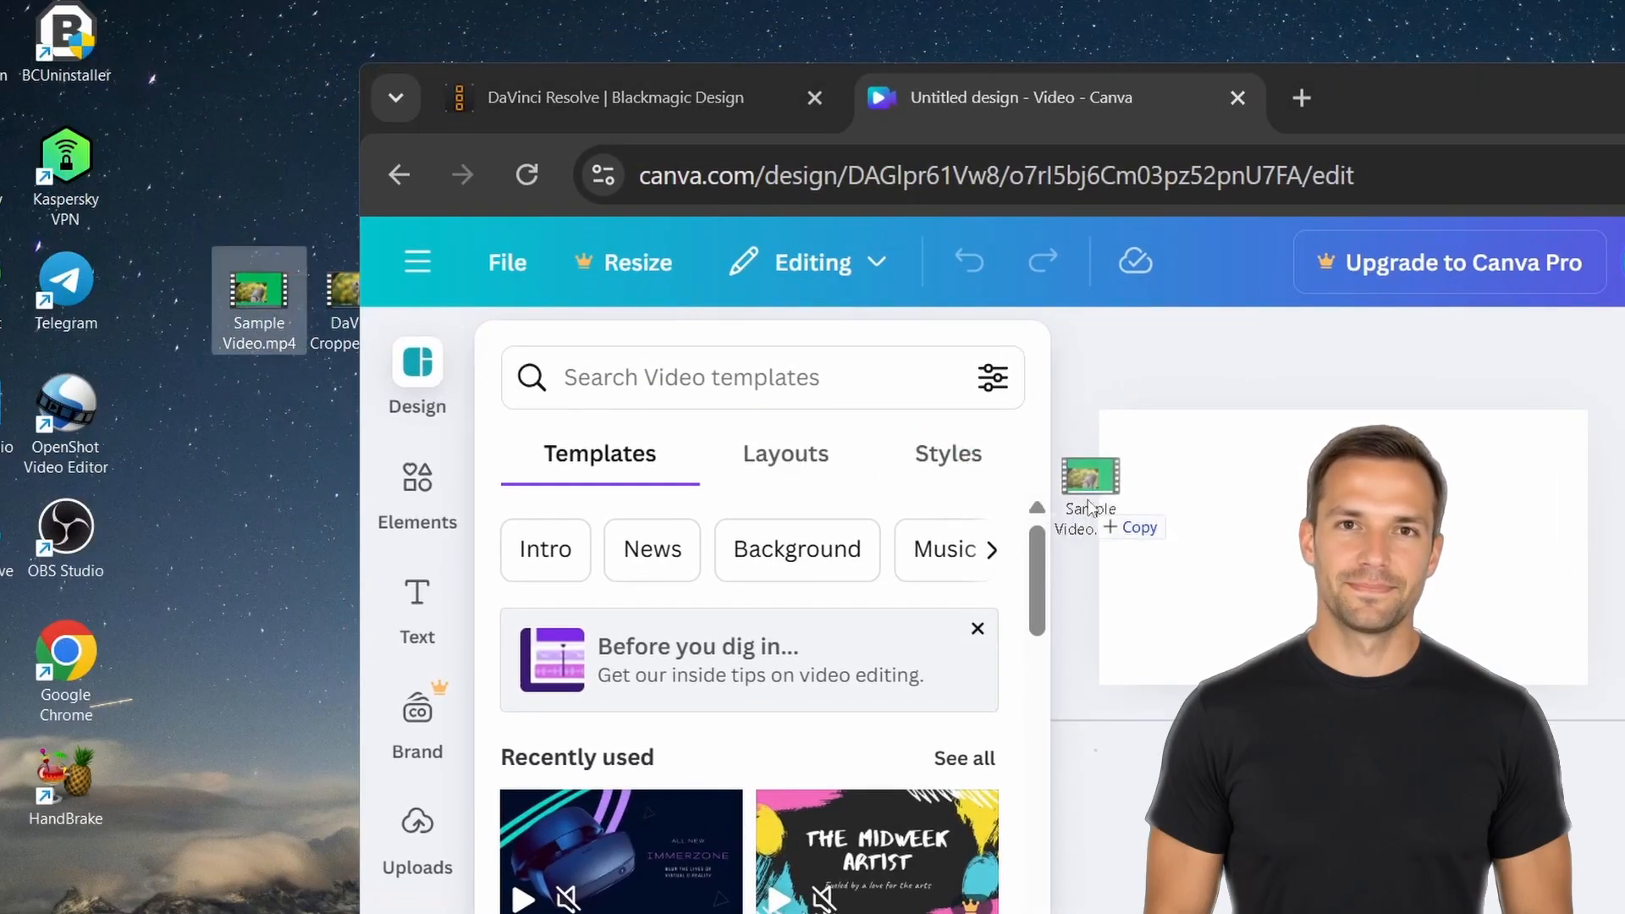
pyautogui.moveTo(1300, 499); pyautogui.dragTo(1308, 500)
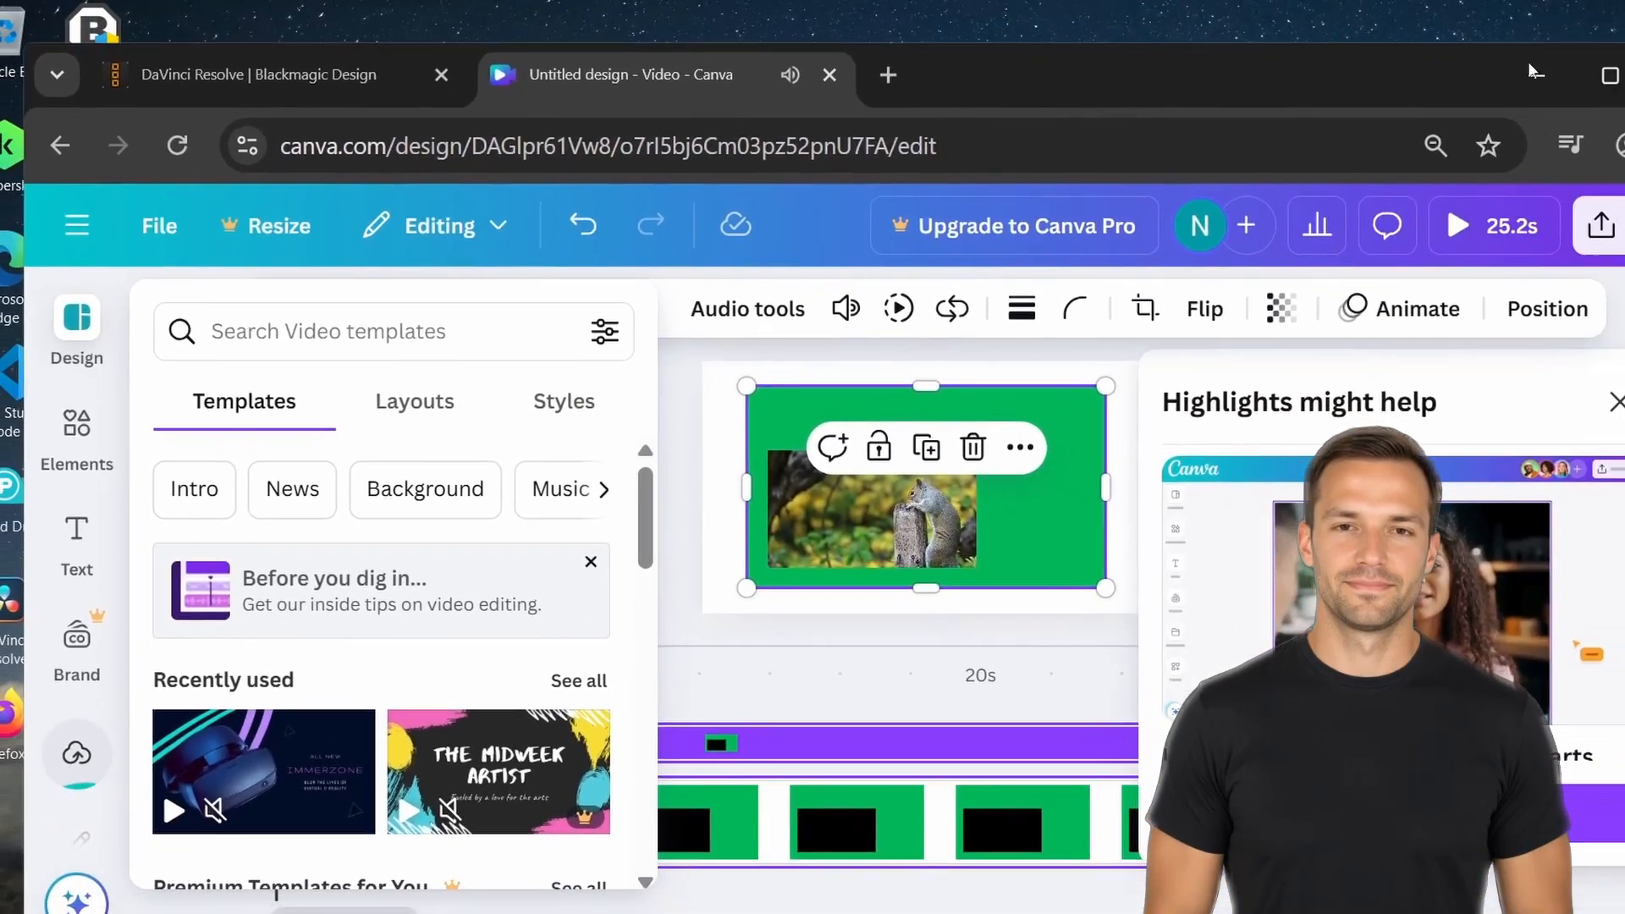
pyautogui.click(1583, 80)
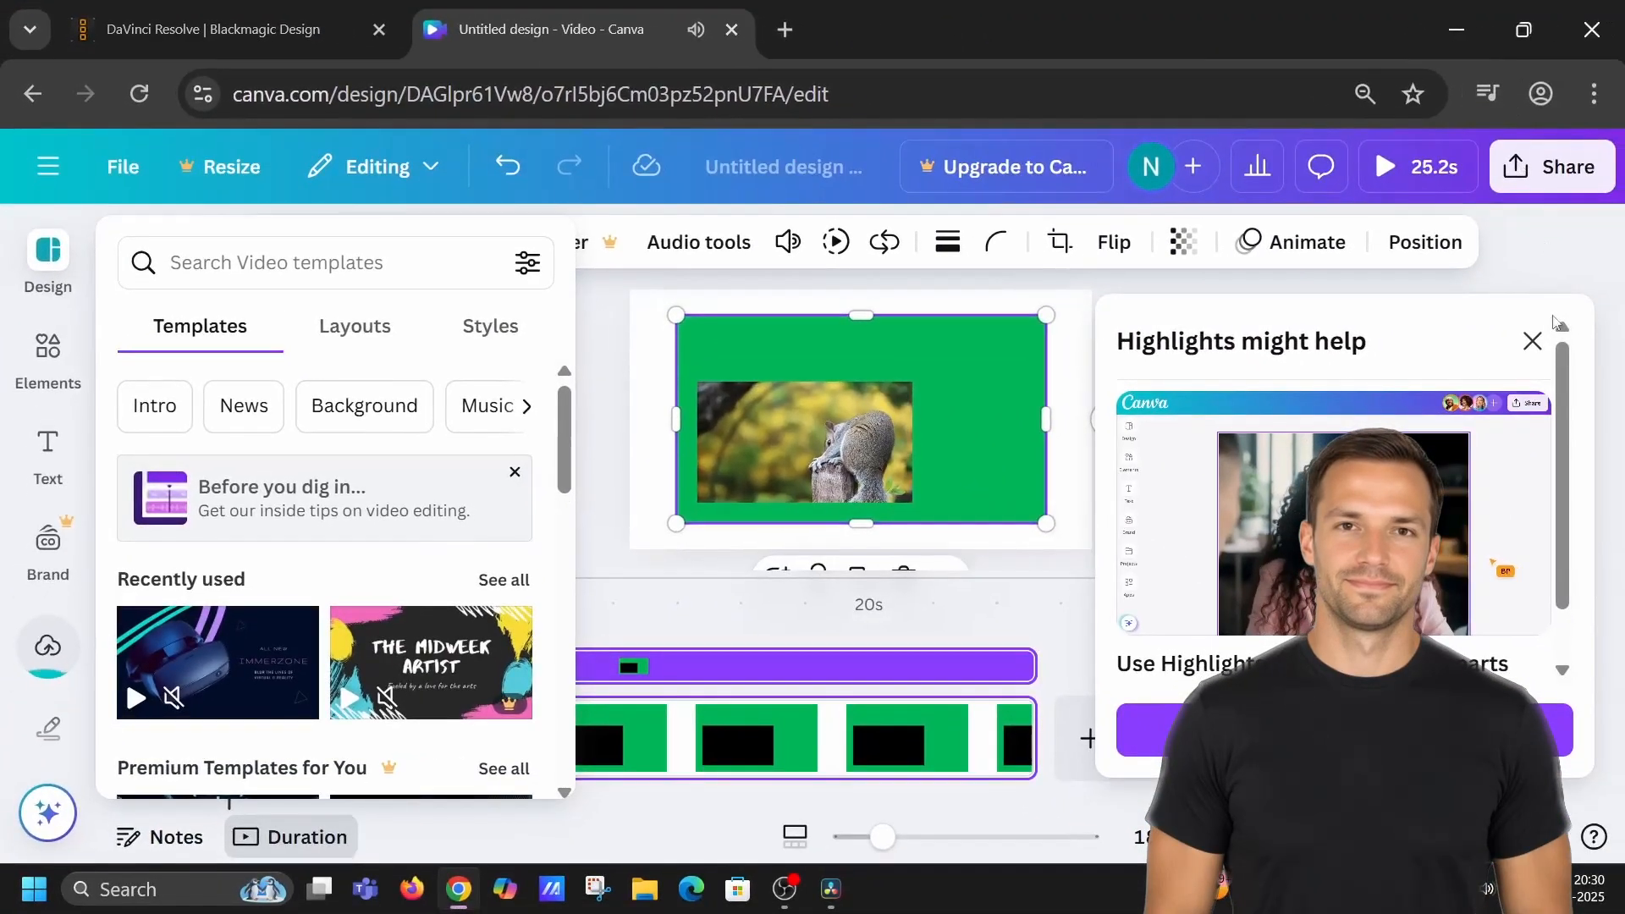
pyautogui.click(1534, 341)
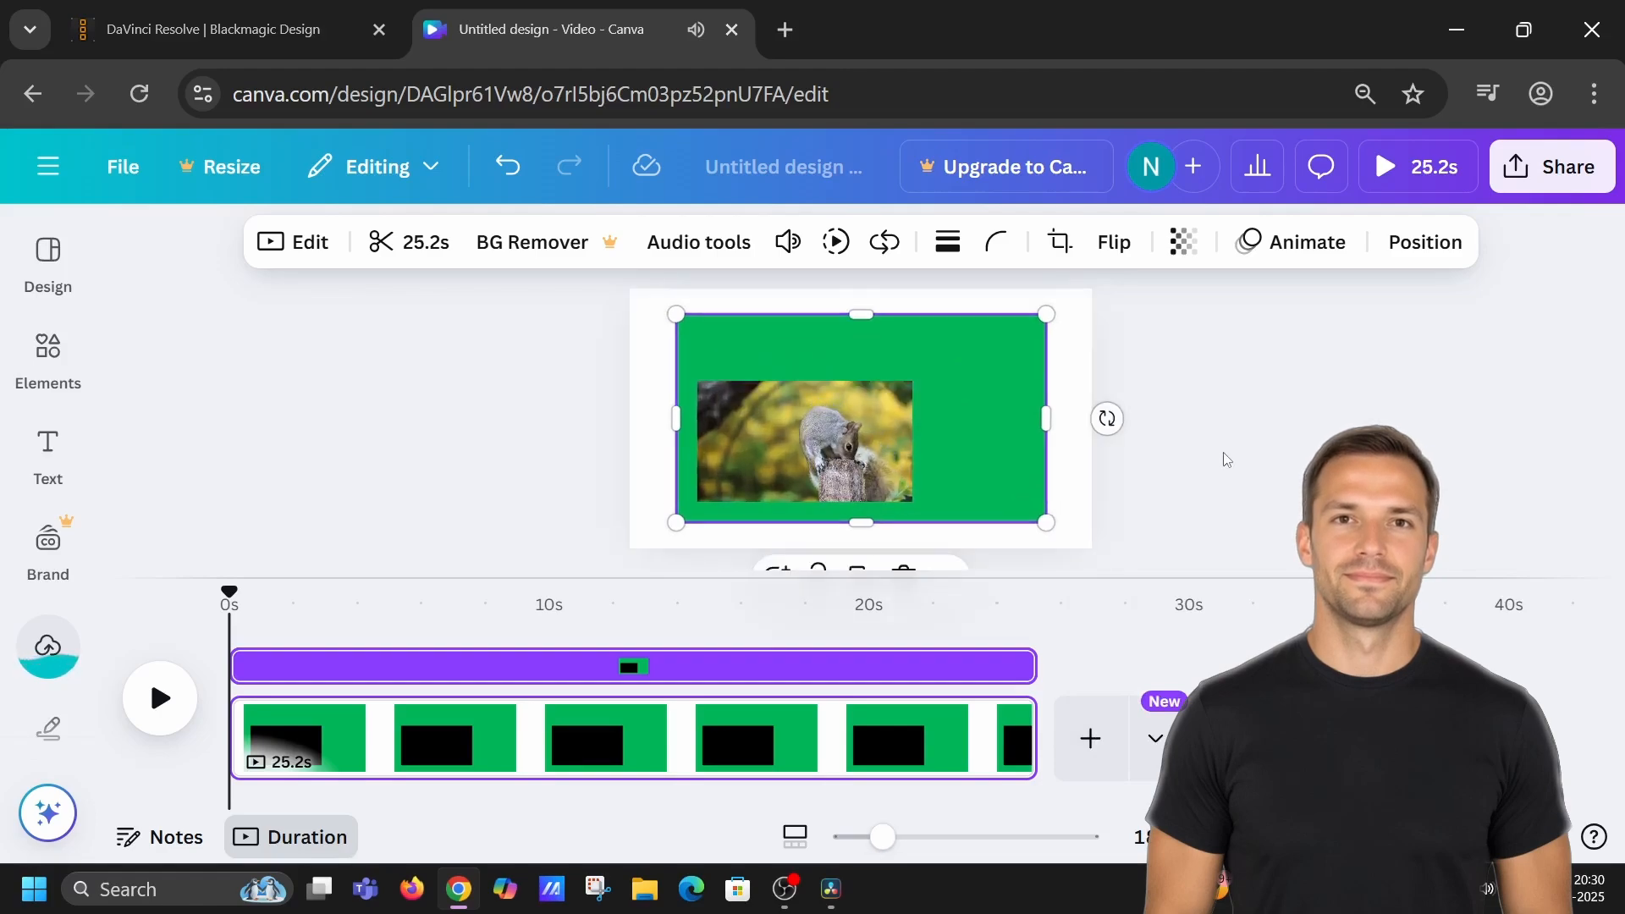
# Crop the video on all four sides so only the squirrel footage remains, removing the green background.
pyautogui.click(73, 668)
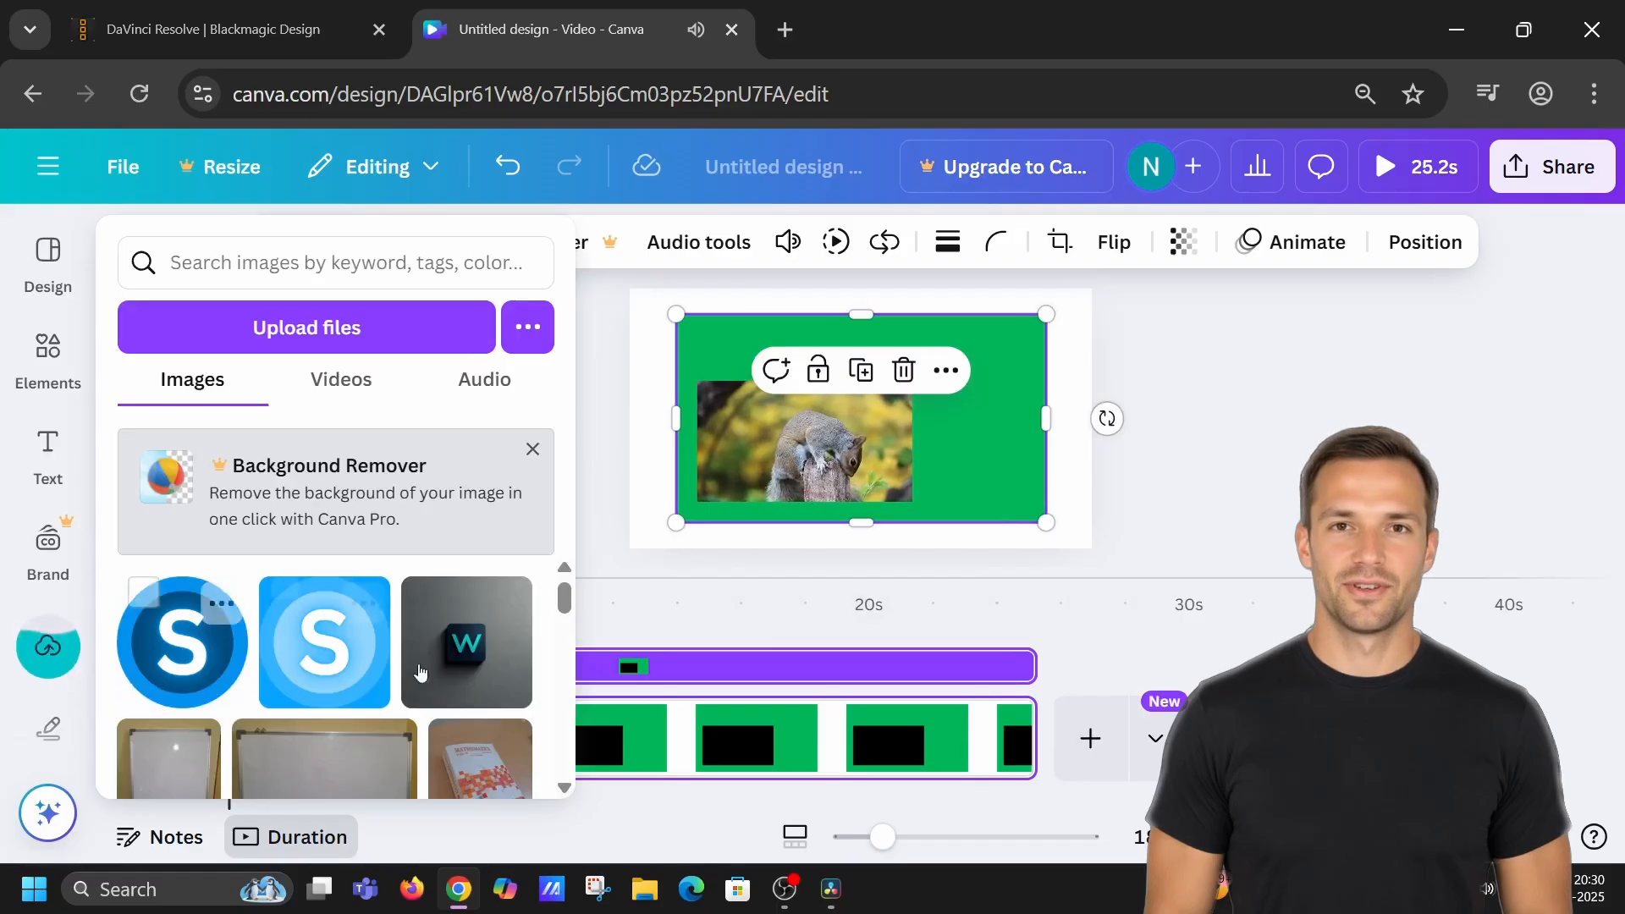
pyautogui.click(75, 672)
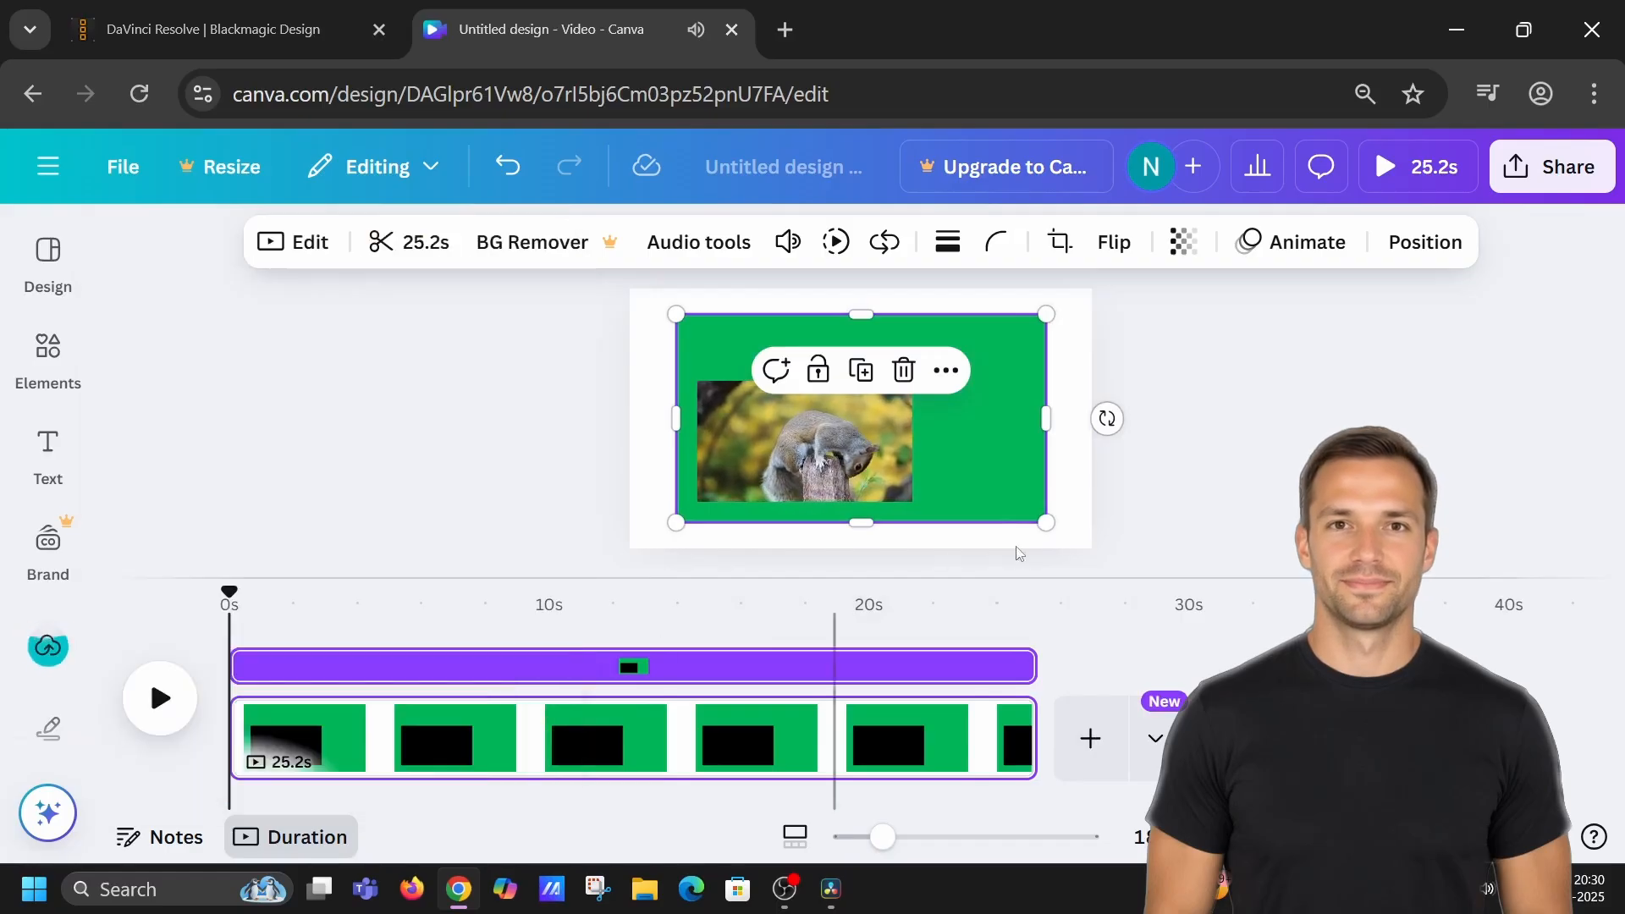
pyautogui.click(1074, 474)
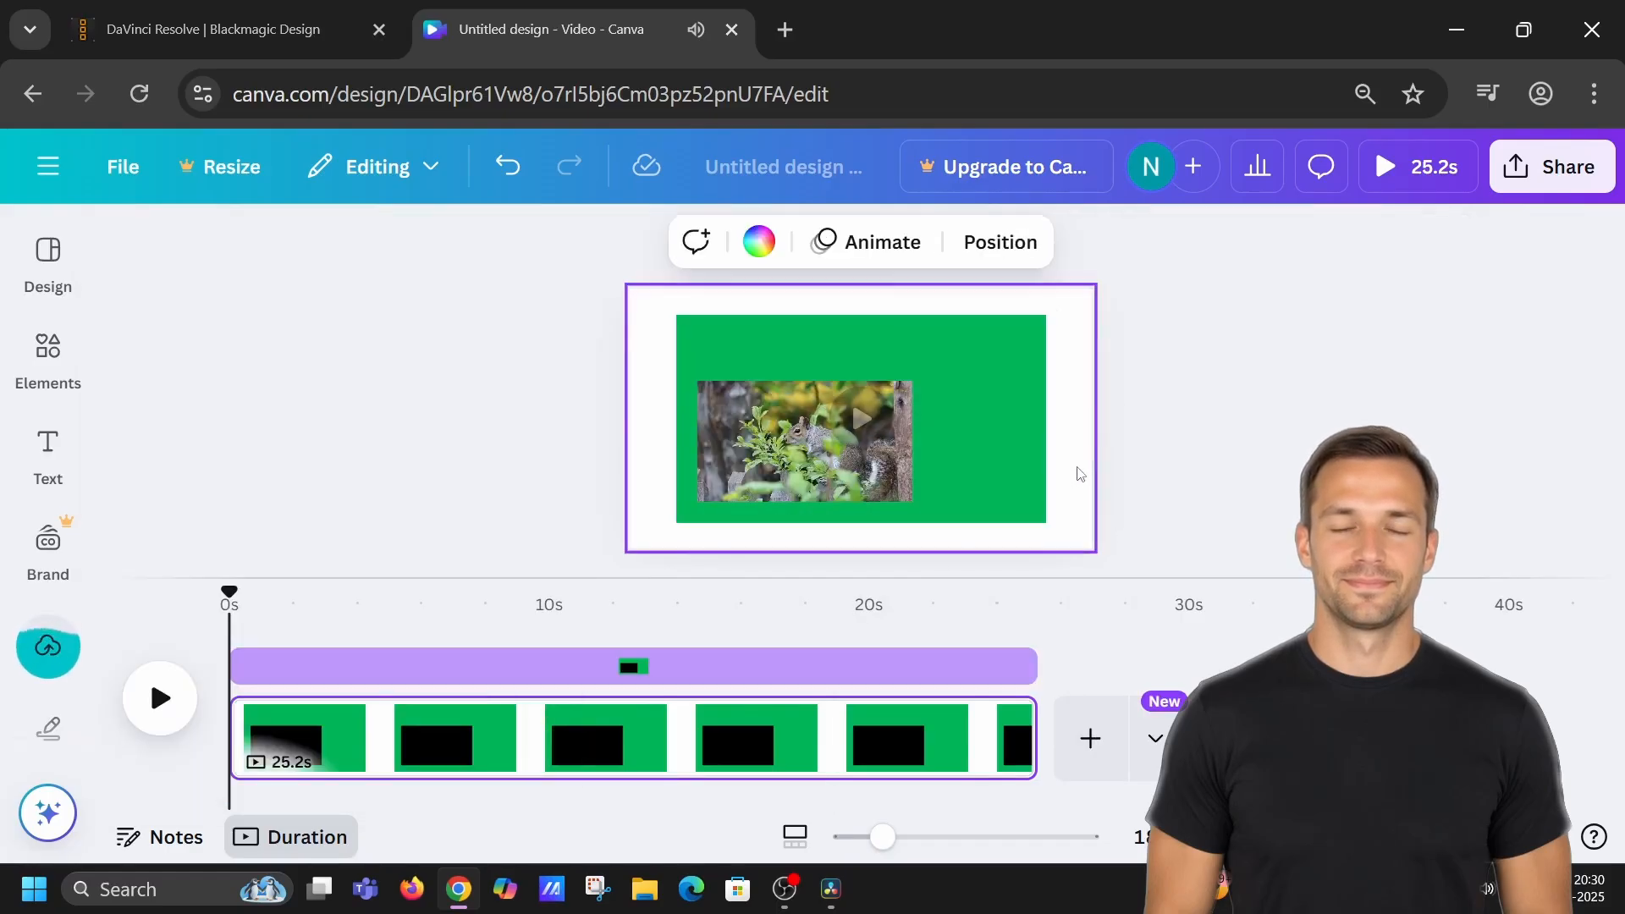
pyautogui.click(1008, 445)
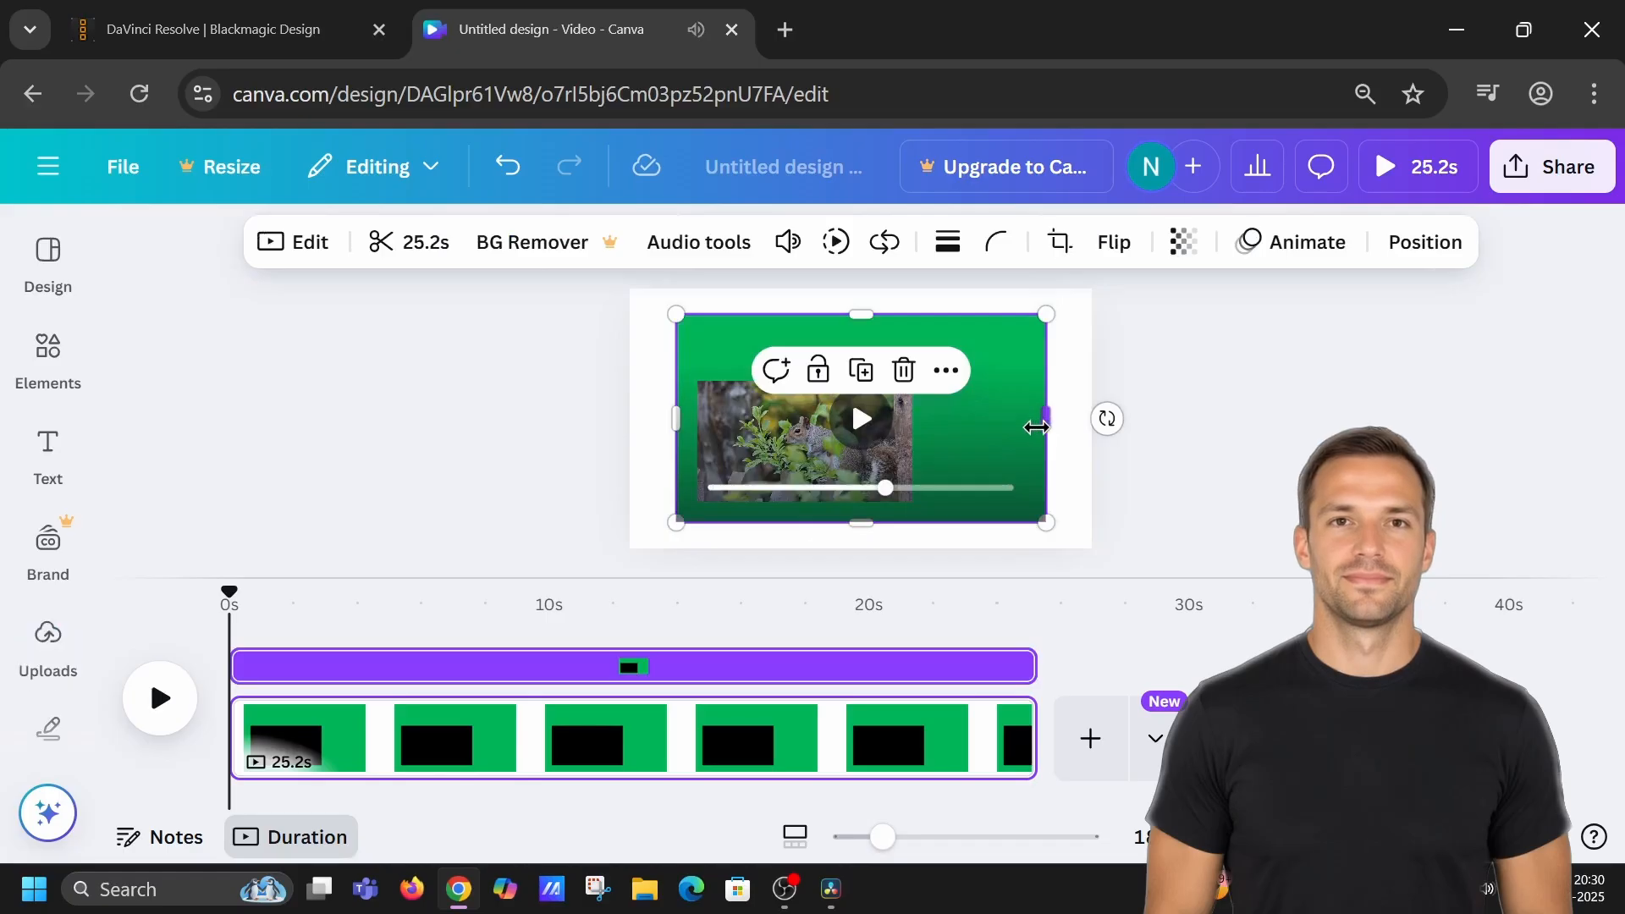
pyautogui.moveTo(1113, 580); pyautogui.dragTo(1112, 696)
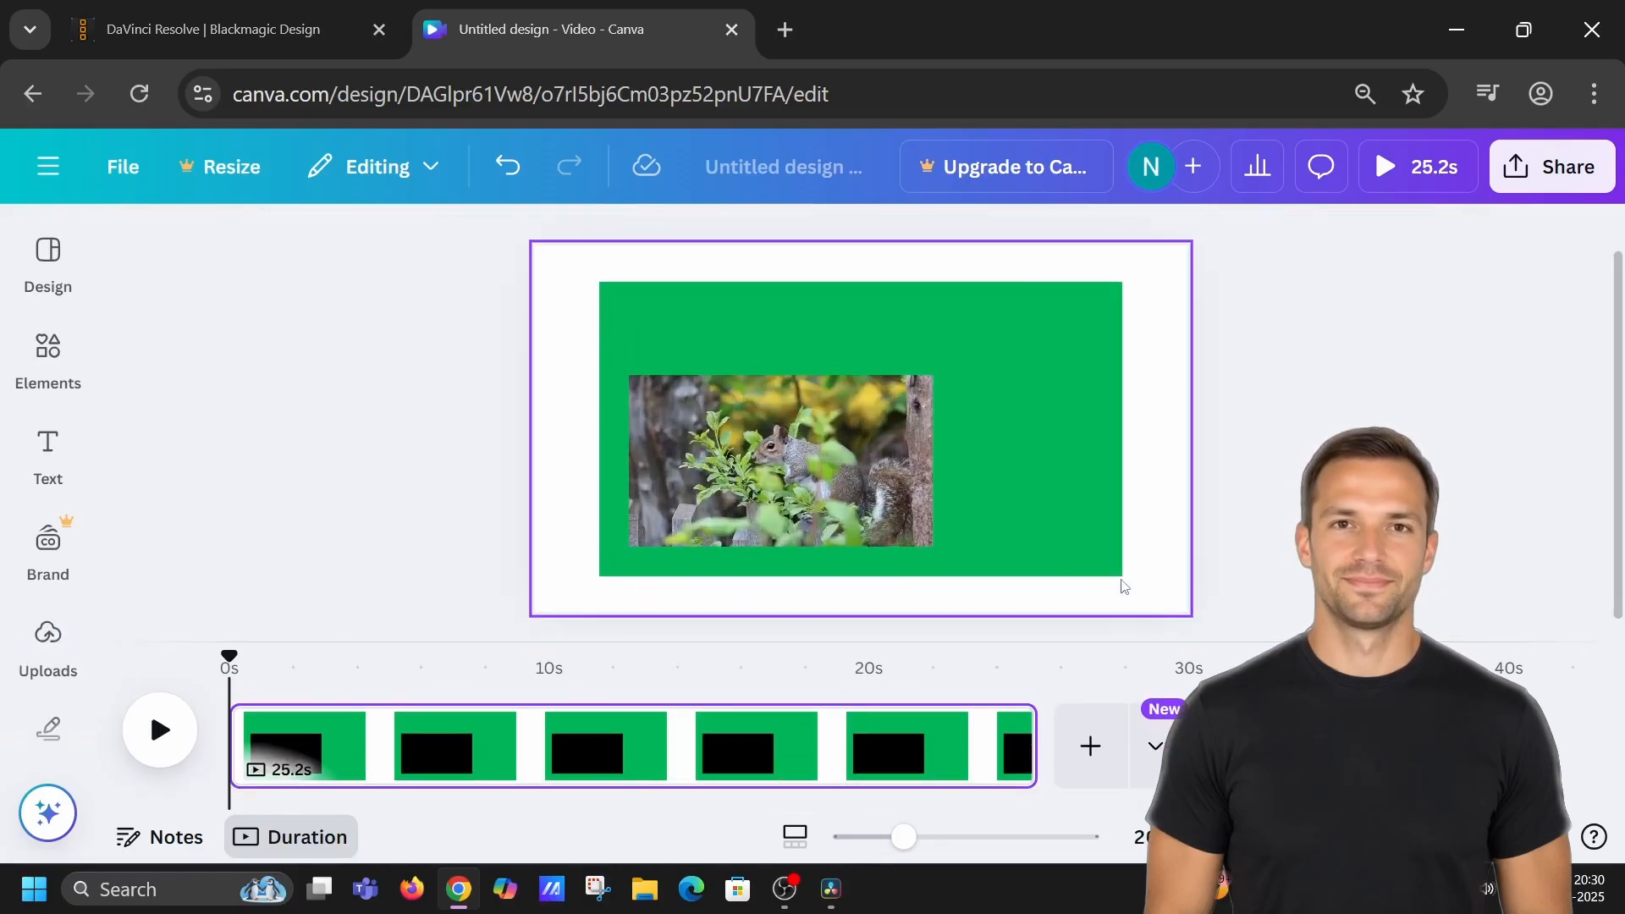
pyautogui.click(1119, 437)
pyautogui.moveTo(1126, 435); pyautogui.dragTo(938, 461)
pyautogui.moveTo(596, 443); pyautogui.dragTo(627, 440)
pyautogui.moveTo(780, 282); pyautogui.dragTo(788, 377)
pyautogui.moveTo(788, 579); pyautogui.dragTo(791, 544)
pyautogui.click(1096, 491)
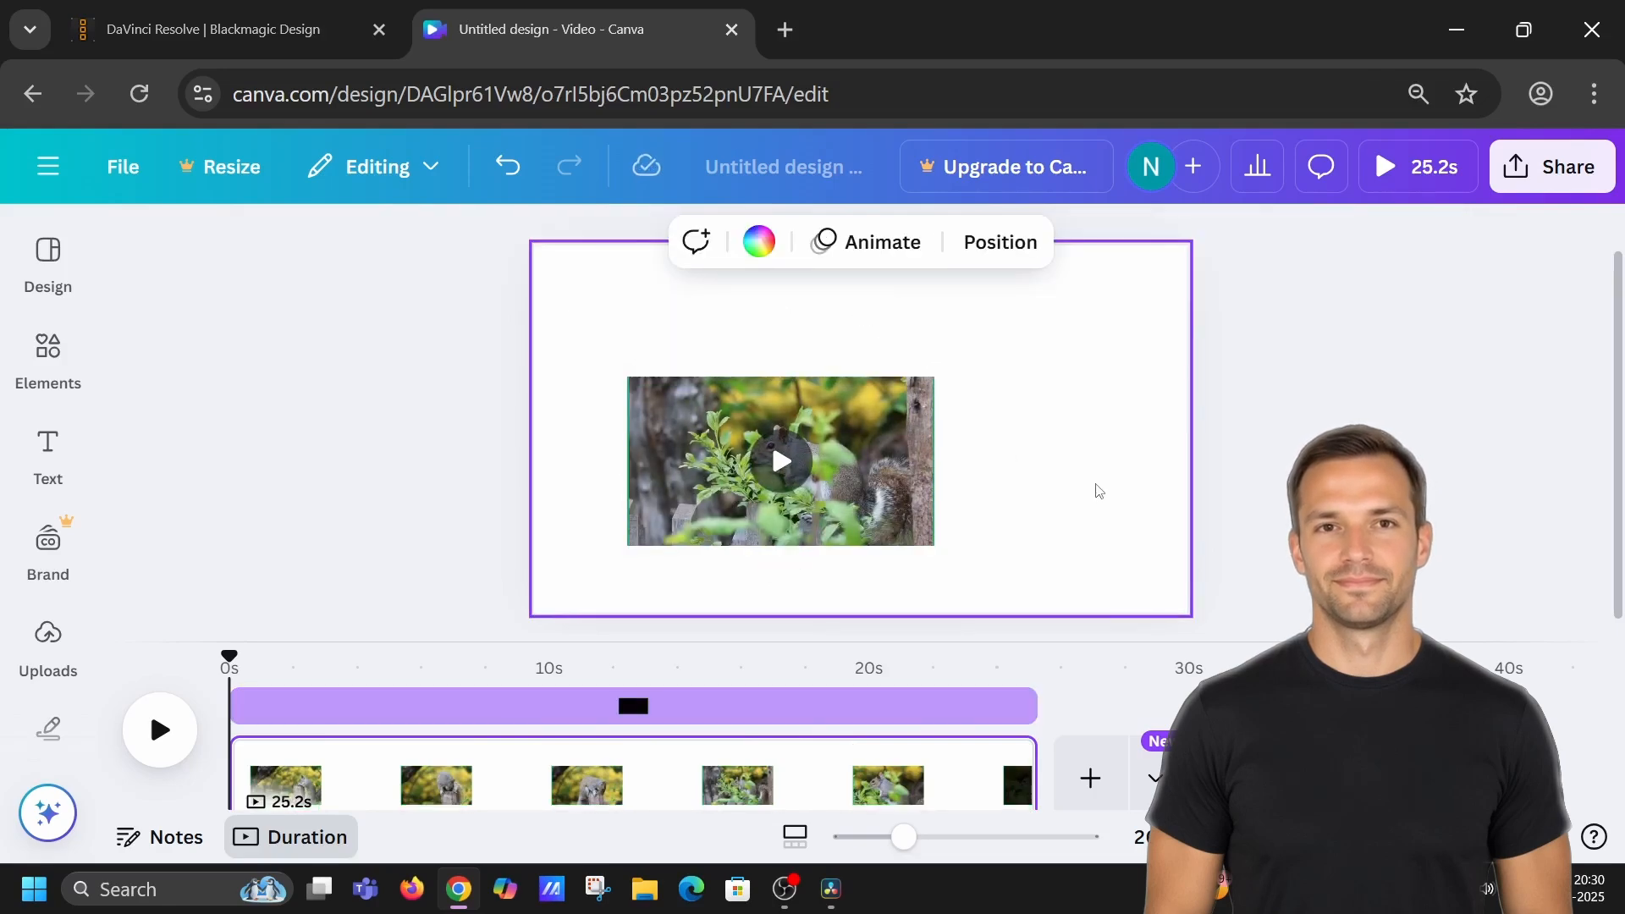
# Move the cropped video to the page's top-left corner and scale it up to fill the page.
pyautogui.click(938, 459)
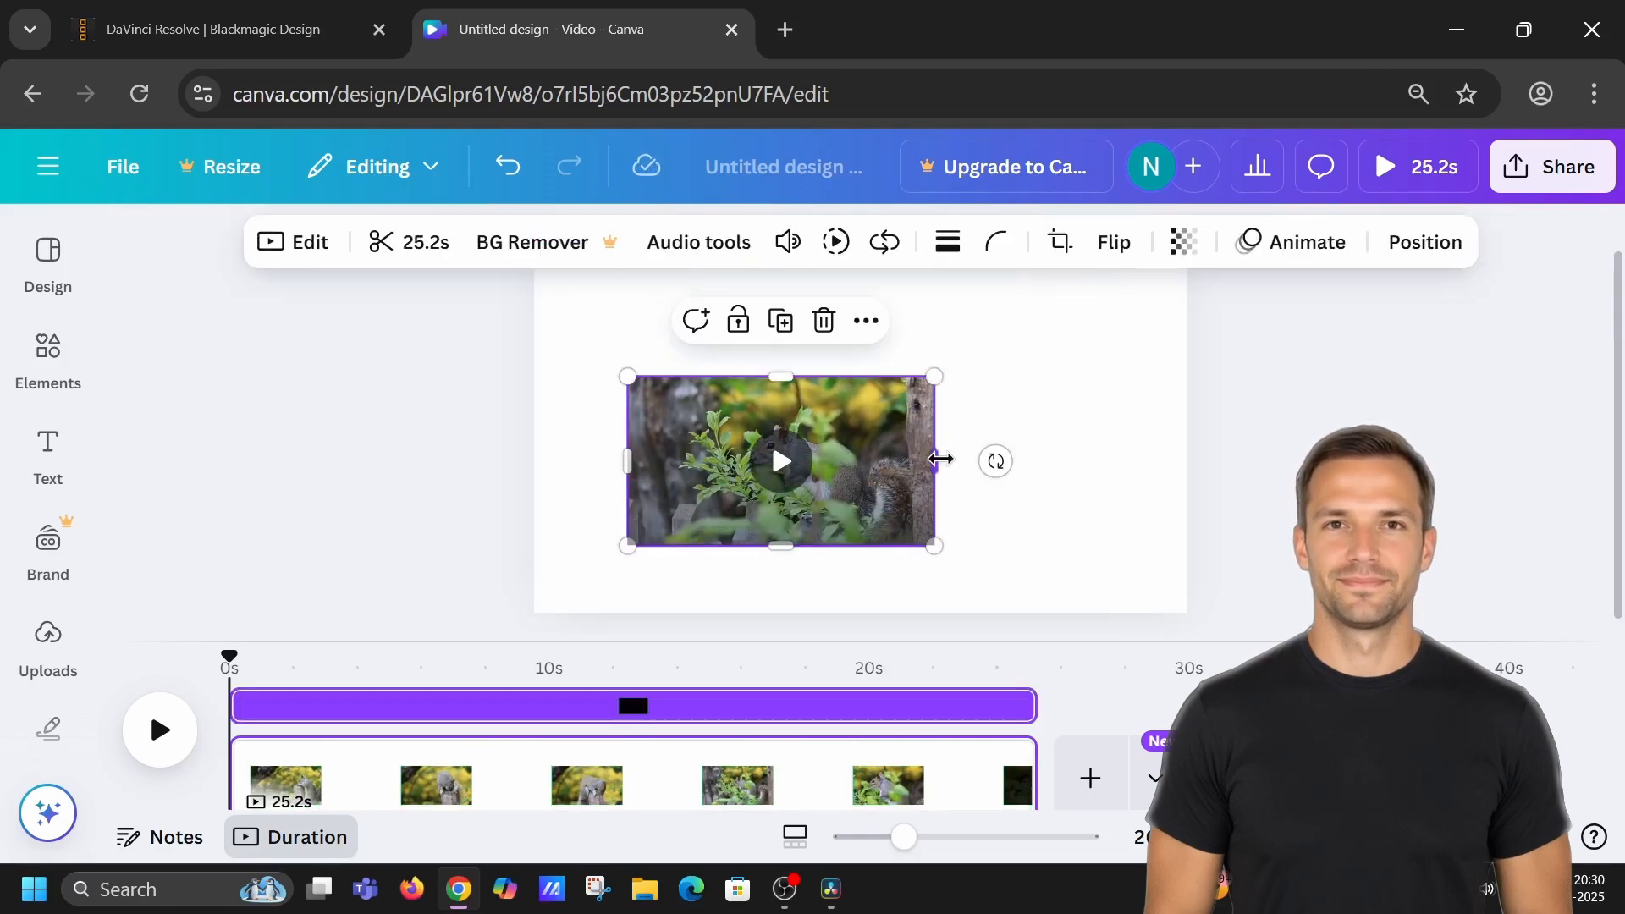
pyautogui.moveTo(940, 459); pyautogui.dragTo(814, 366)
pyautogui.click(995, 505)
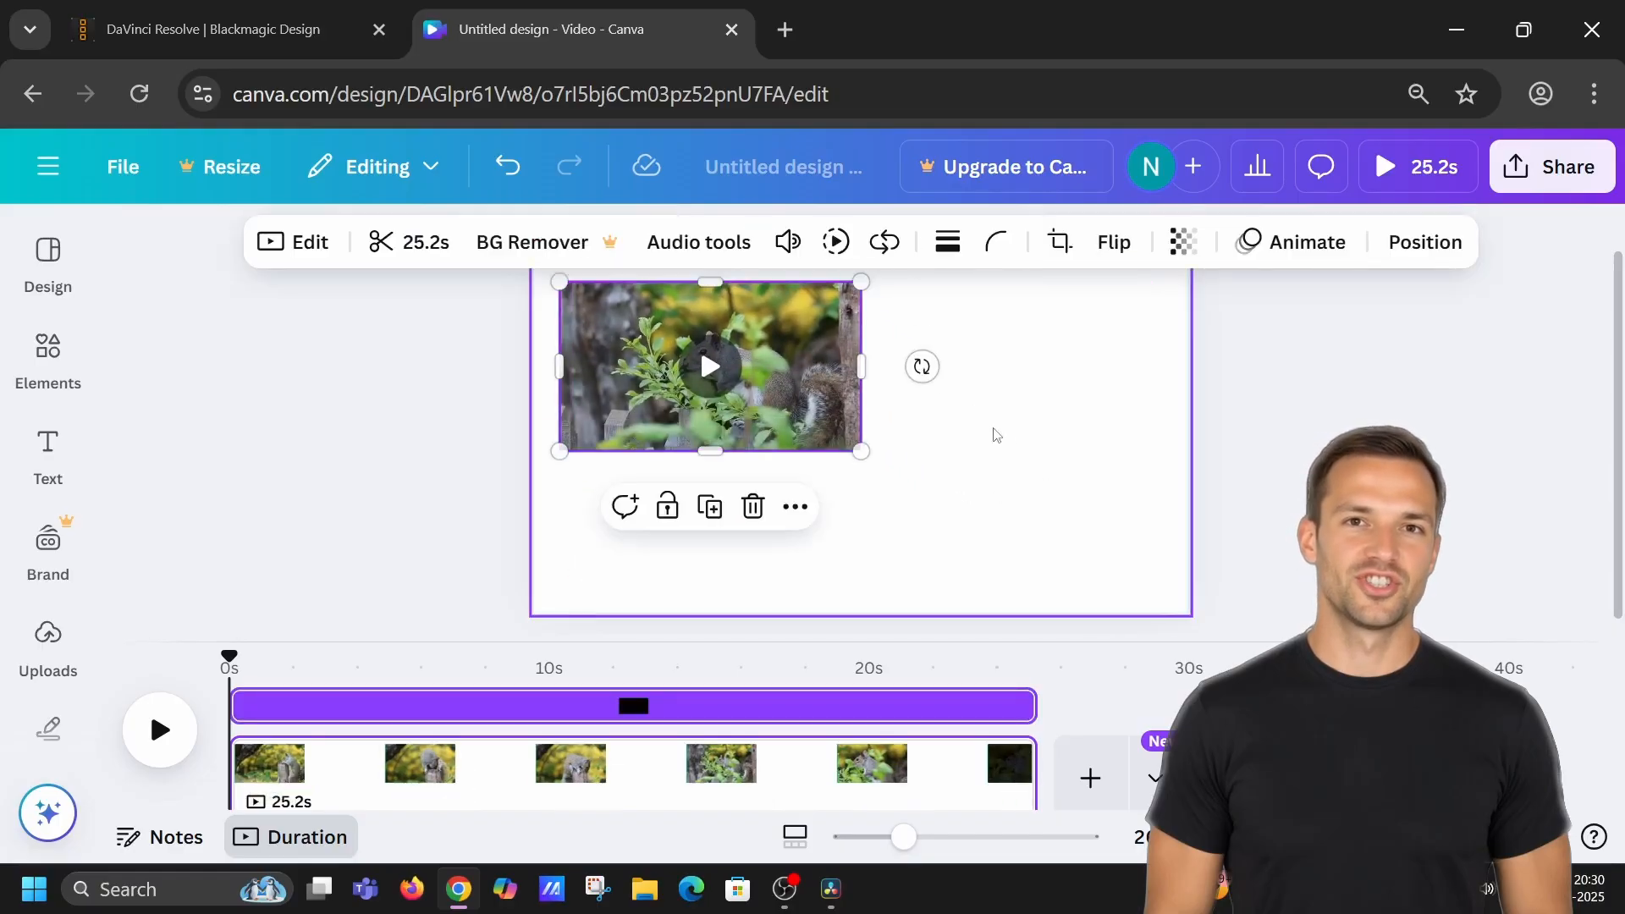
pyautogui.scroll(1, 1007, 440)
pyautogui.moveTo(816, 434); pyautogui.dragTo(1186, 611)
pyautogui.scroll(-1, 951, 428)
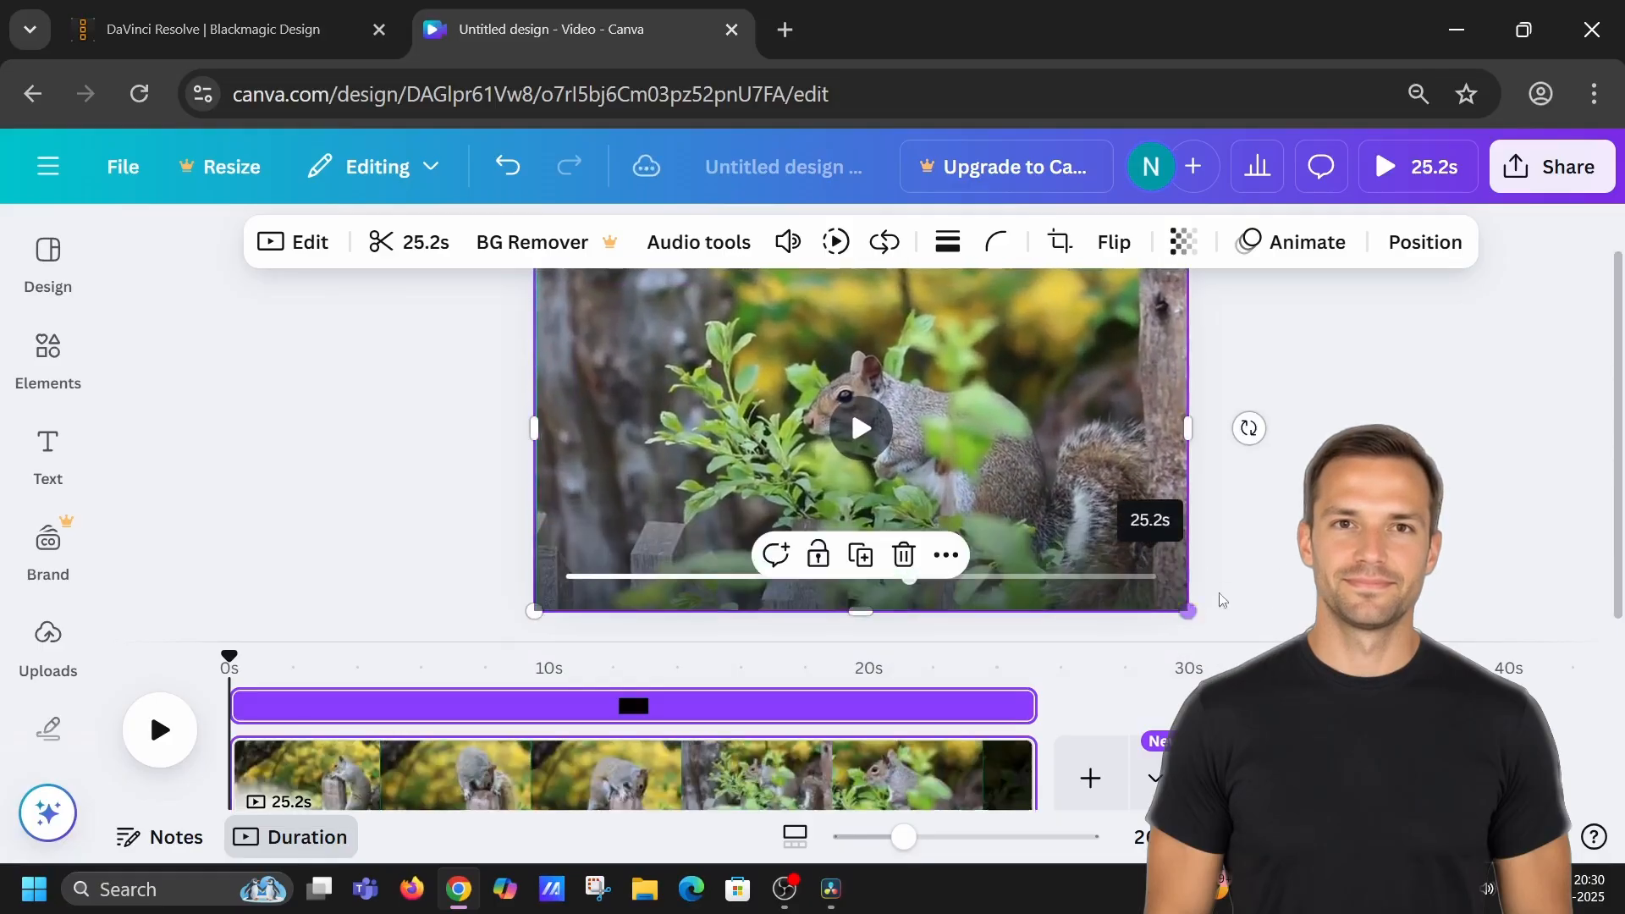
pyautogui.click(1290, 538)
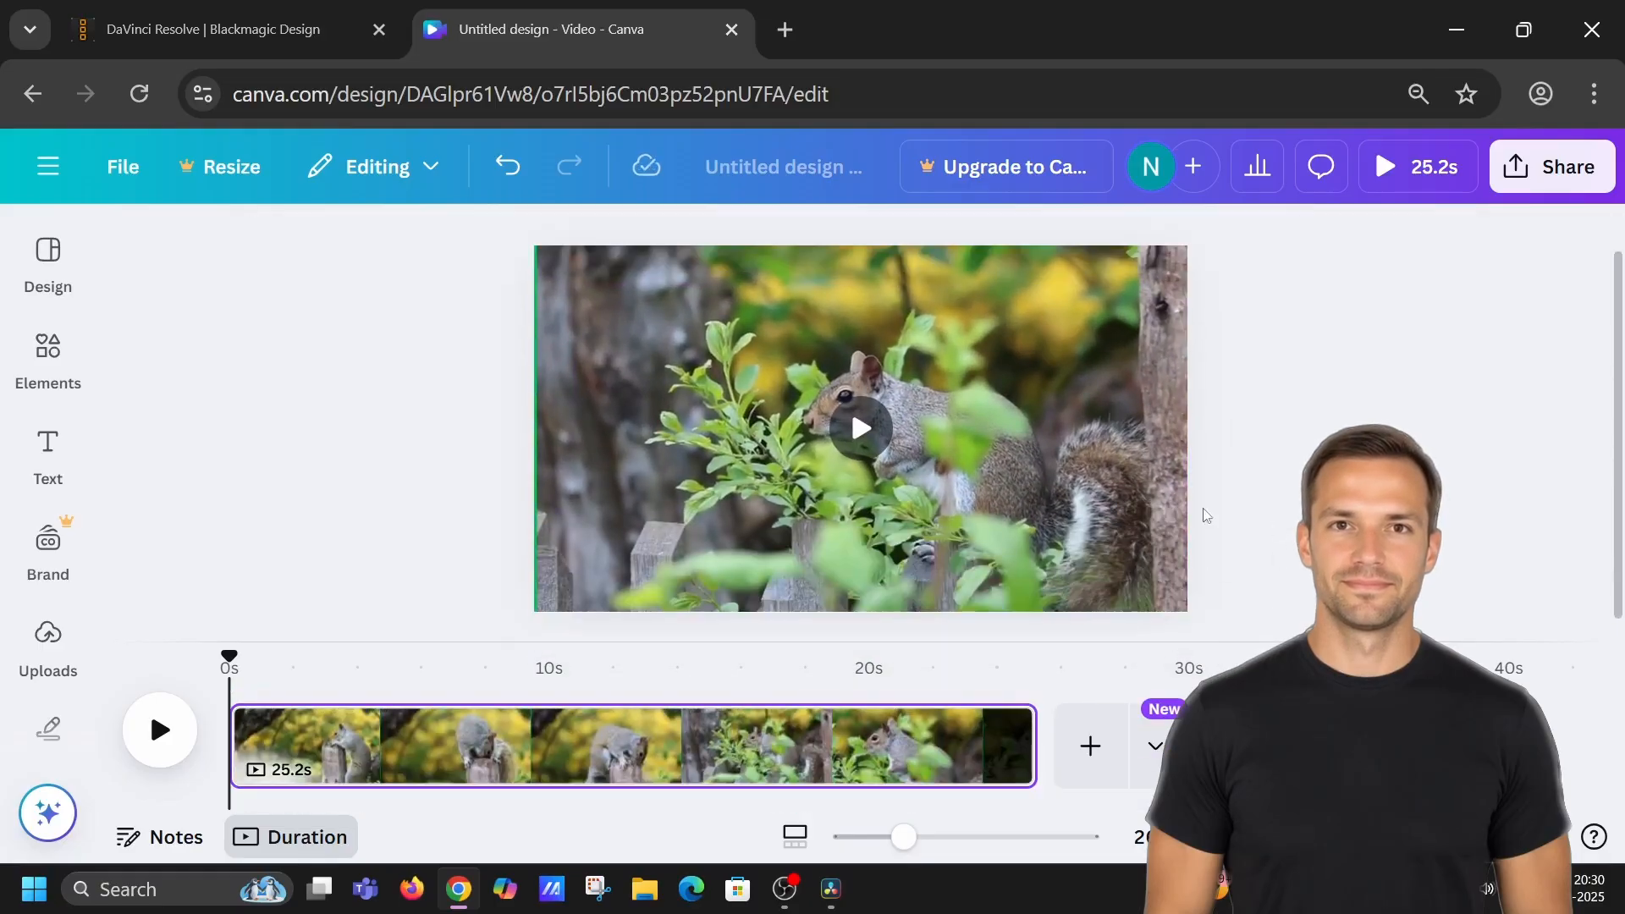
# Adjust the video's left edge and bottom-left corner so it covers the page exactly.
pyautogui.click(639, 484)
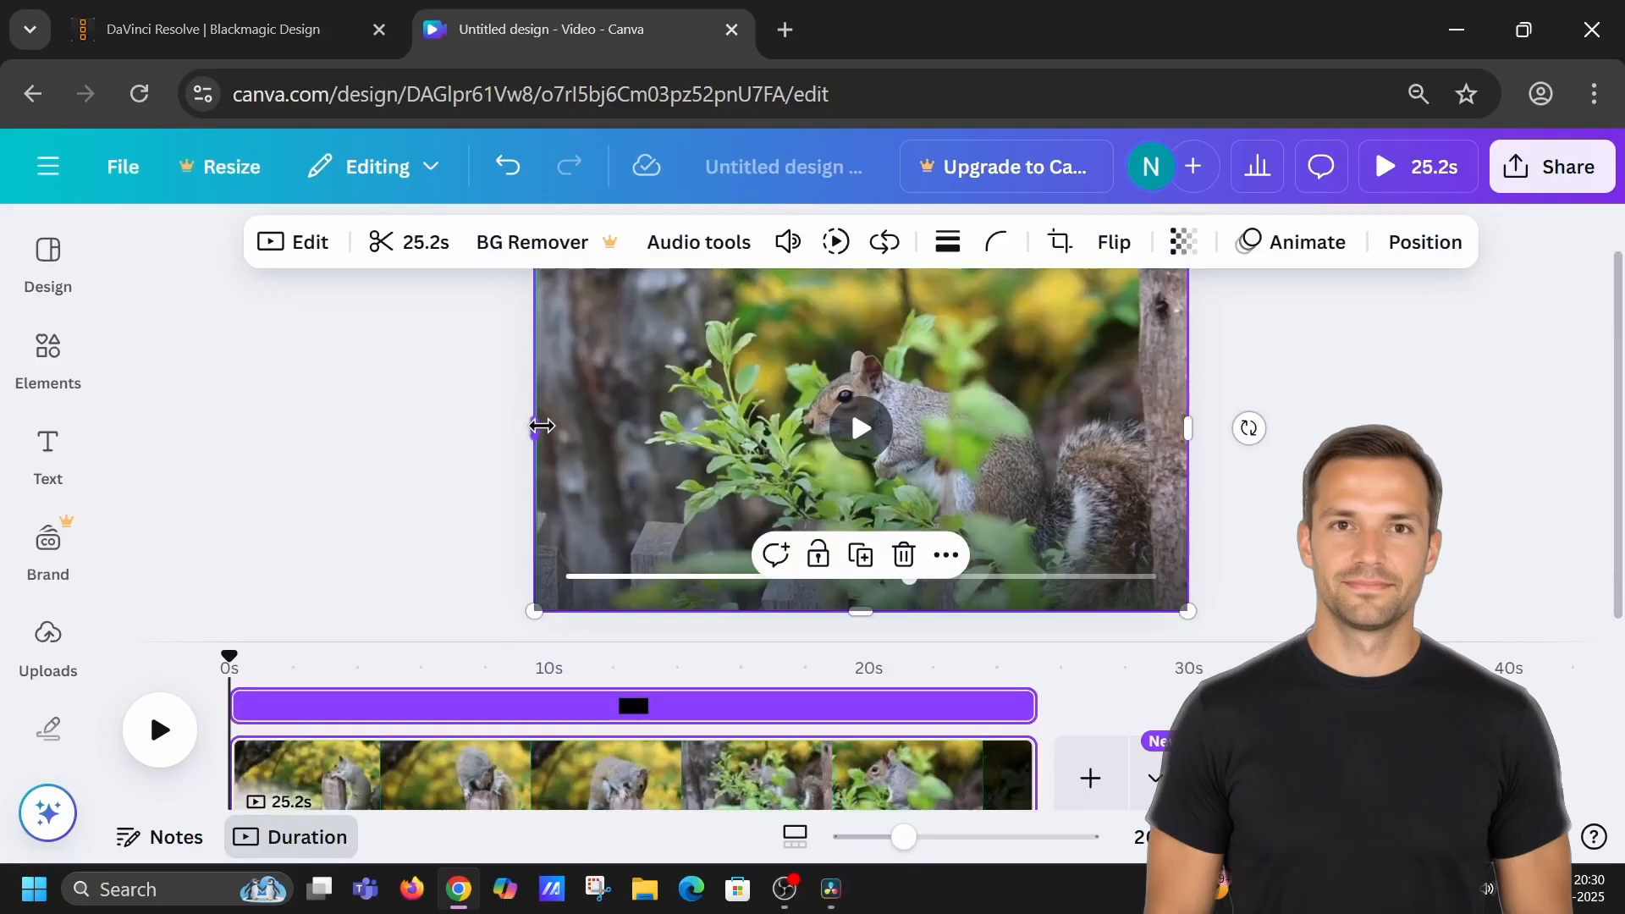
pyautogui.moveTo(542, 426); pyautogui.dragTo(548, 426)
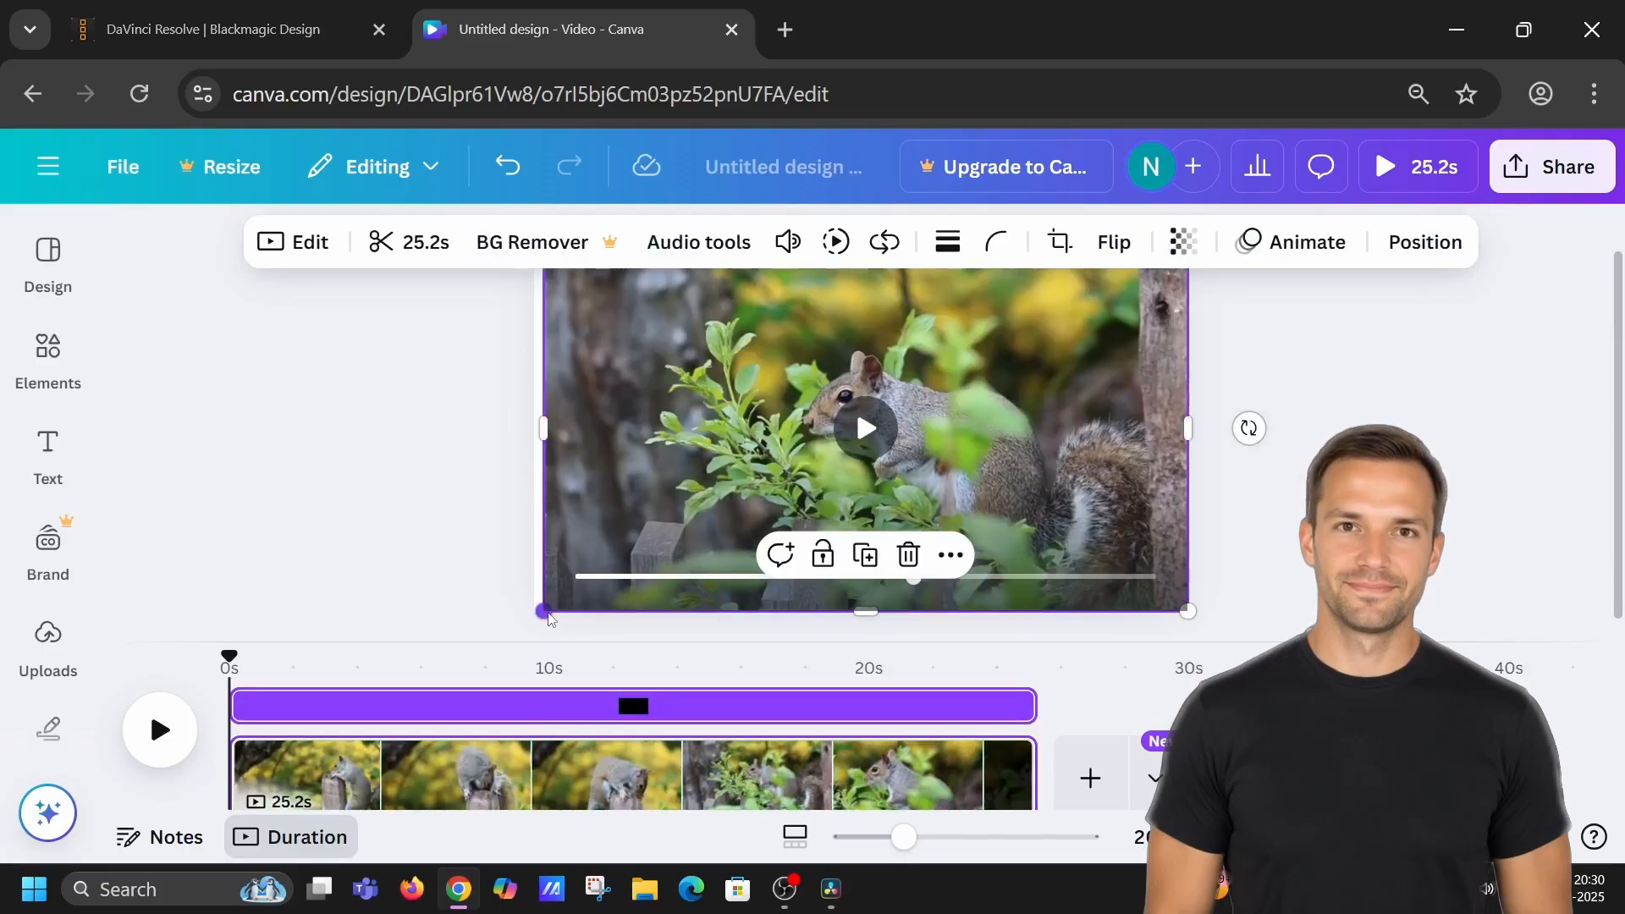
pyautogui.moveTo(547, 617); pyautogui.dragTo(534, 617)
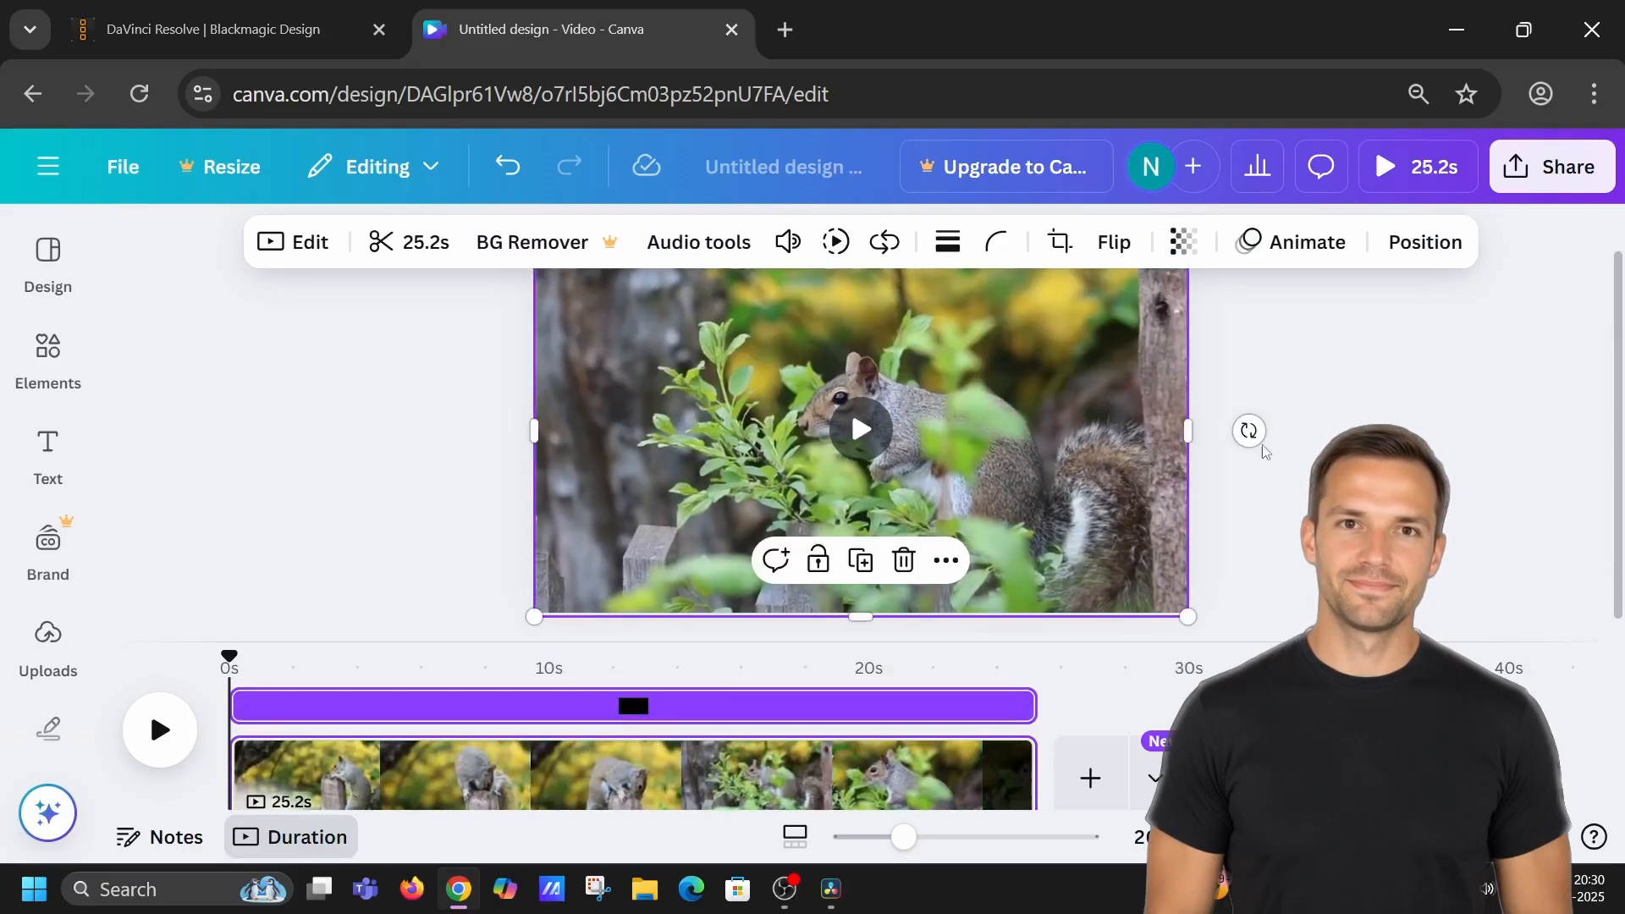
pyautogui.click(1264, 450)
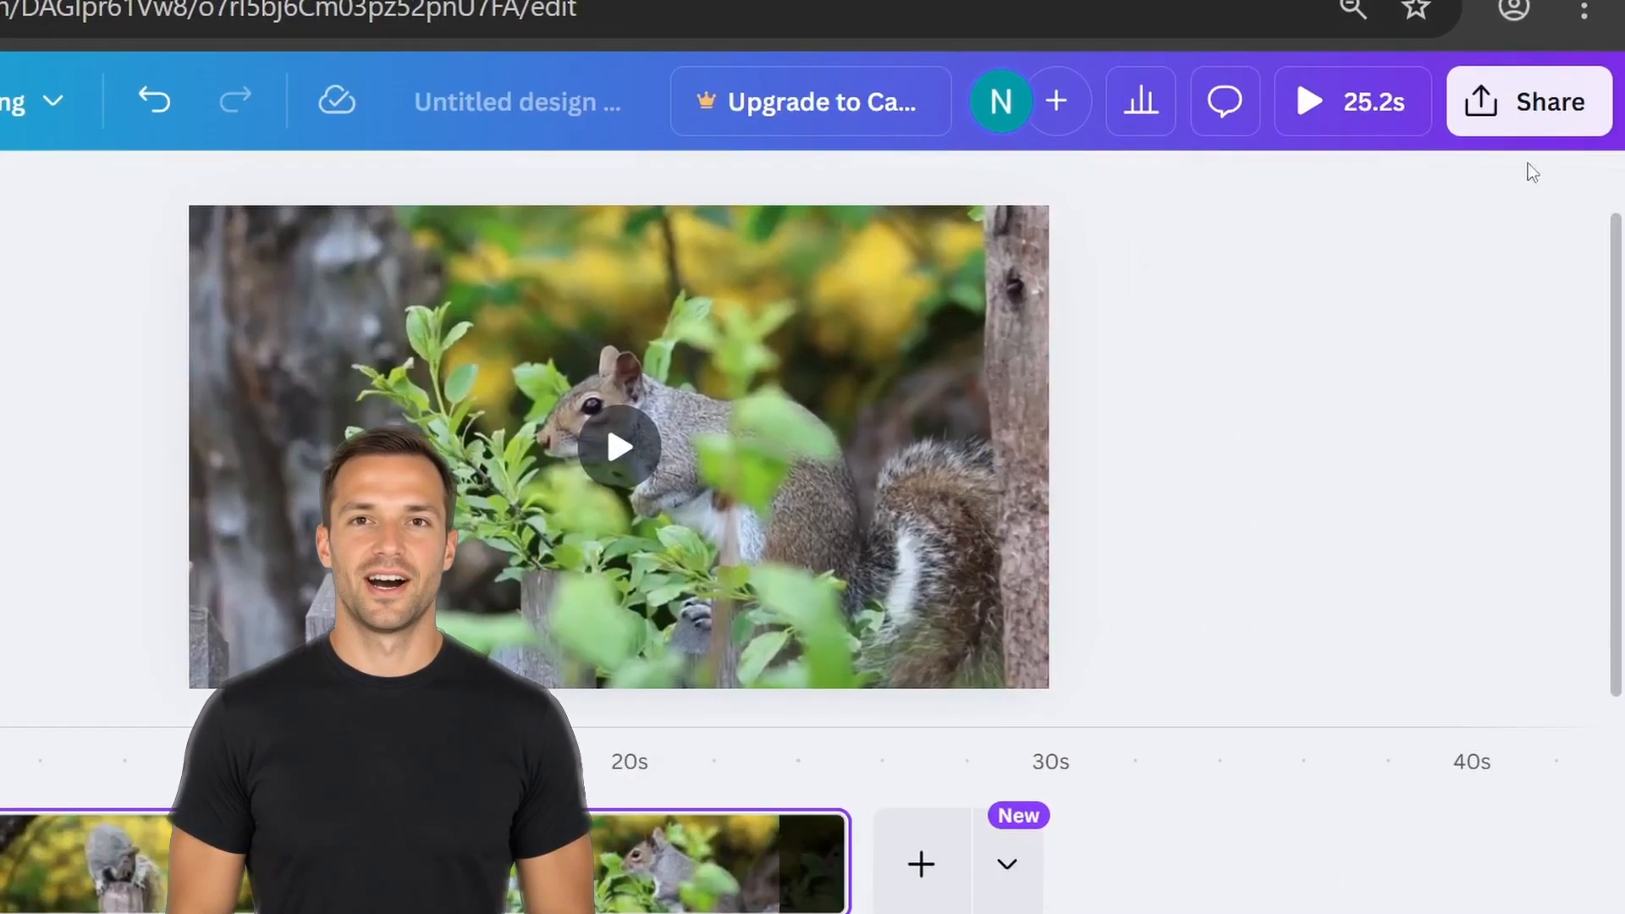
# Download the design as an MP4 Video at 1080p (HD) quality.
pyautogui.click(1559, 172)
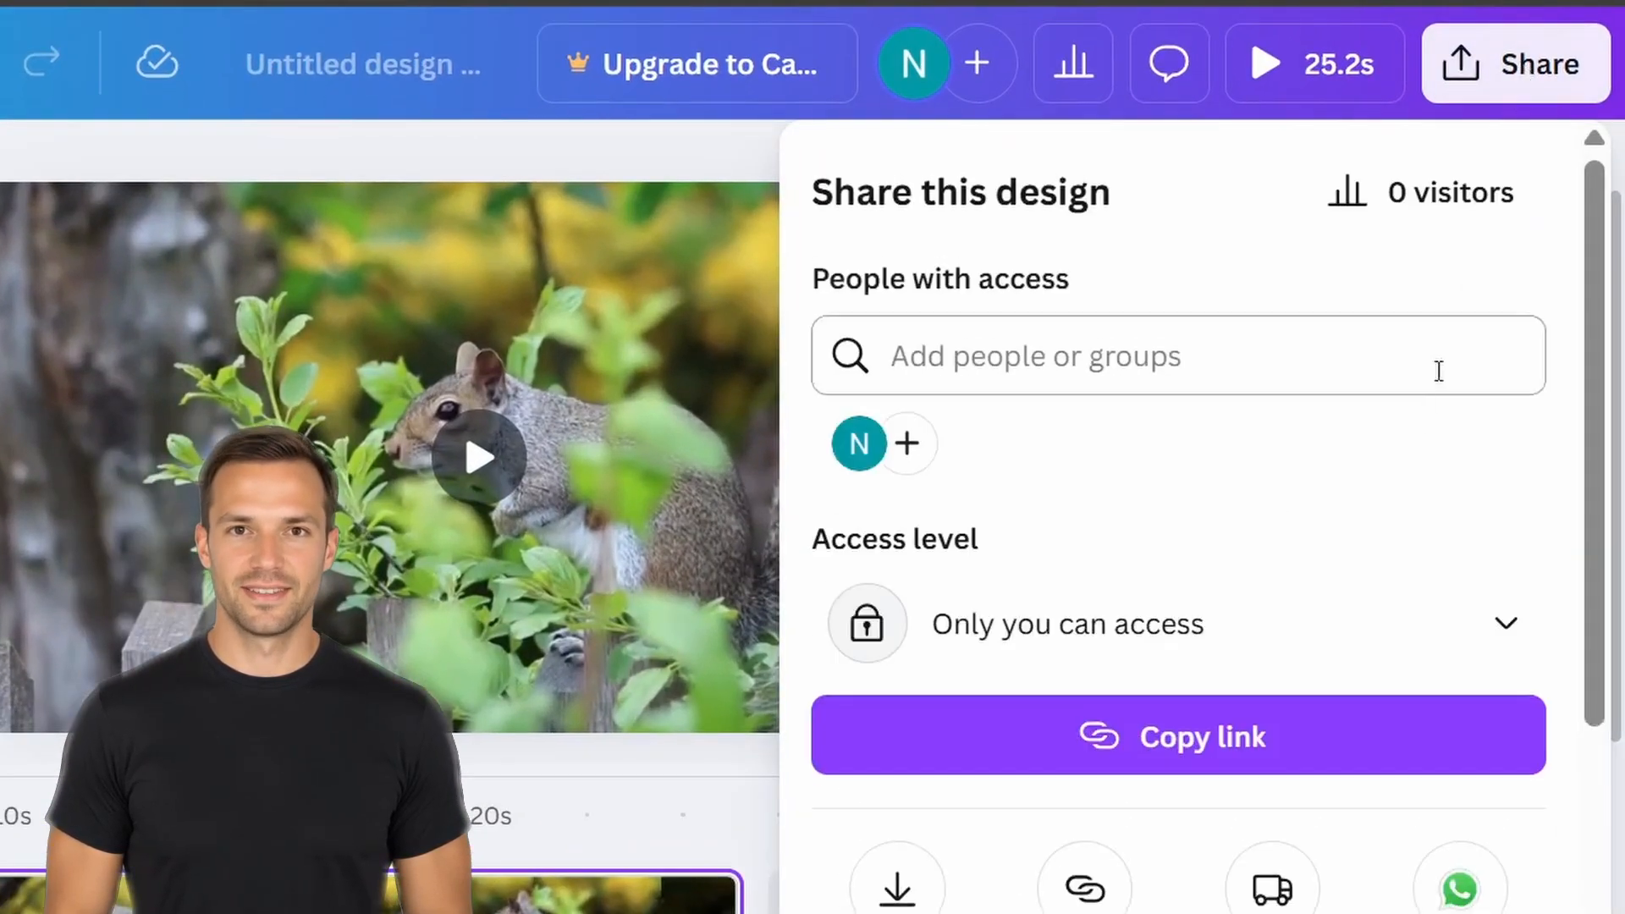
pyautogui.scroll(-3, 949, 829)
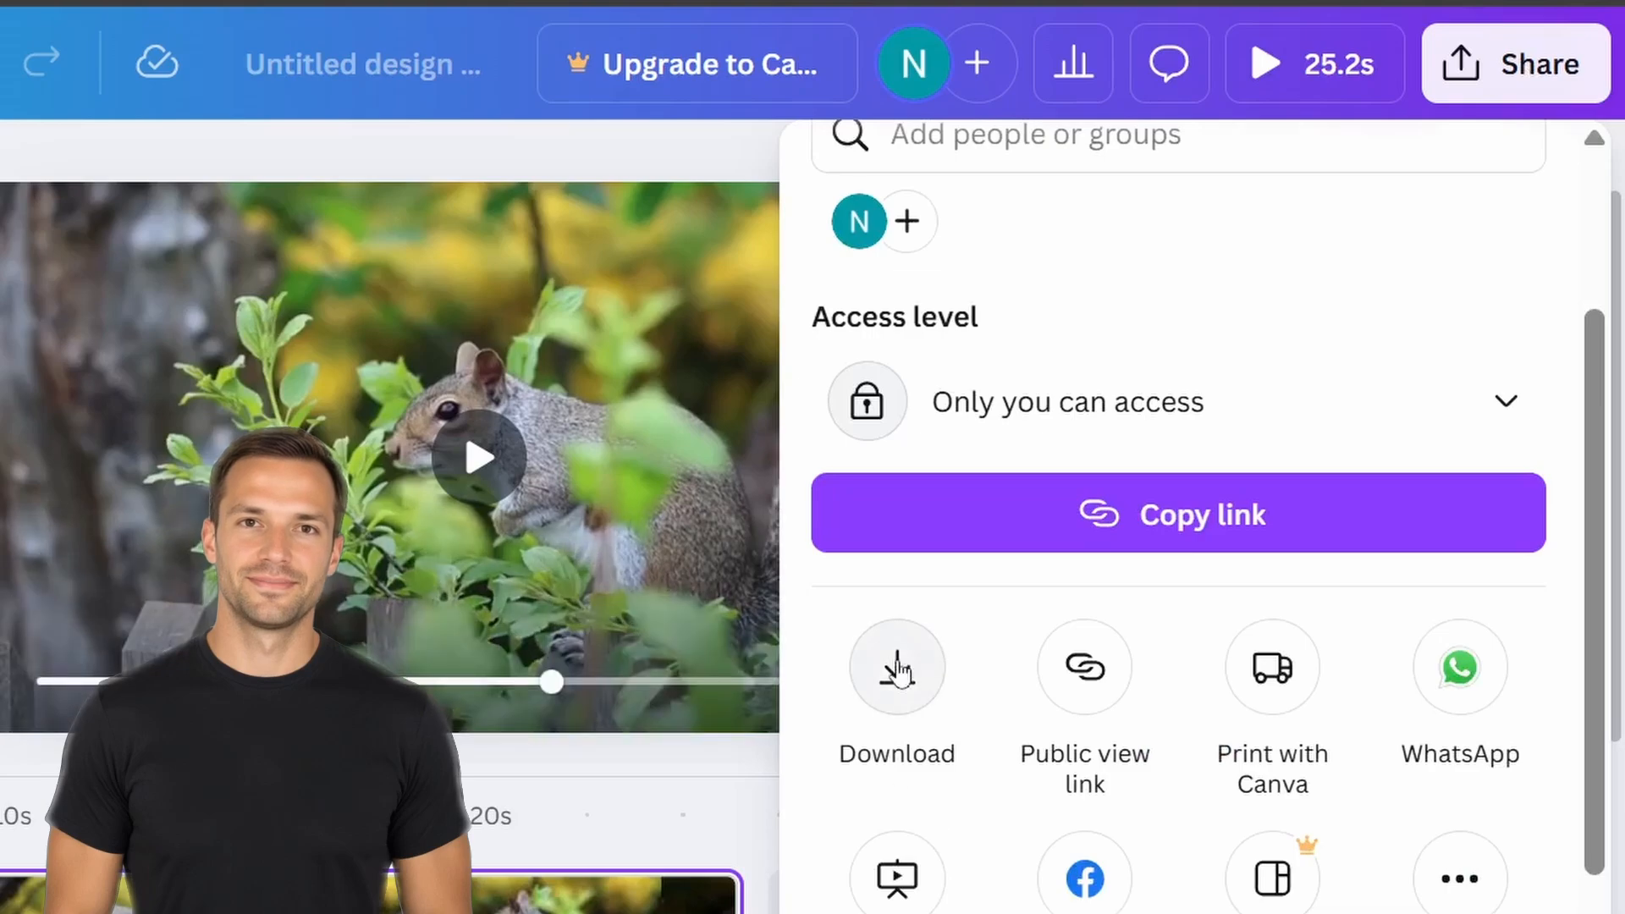
pyautogui.click(897, 665)
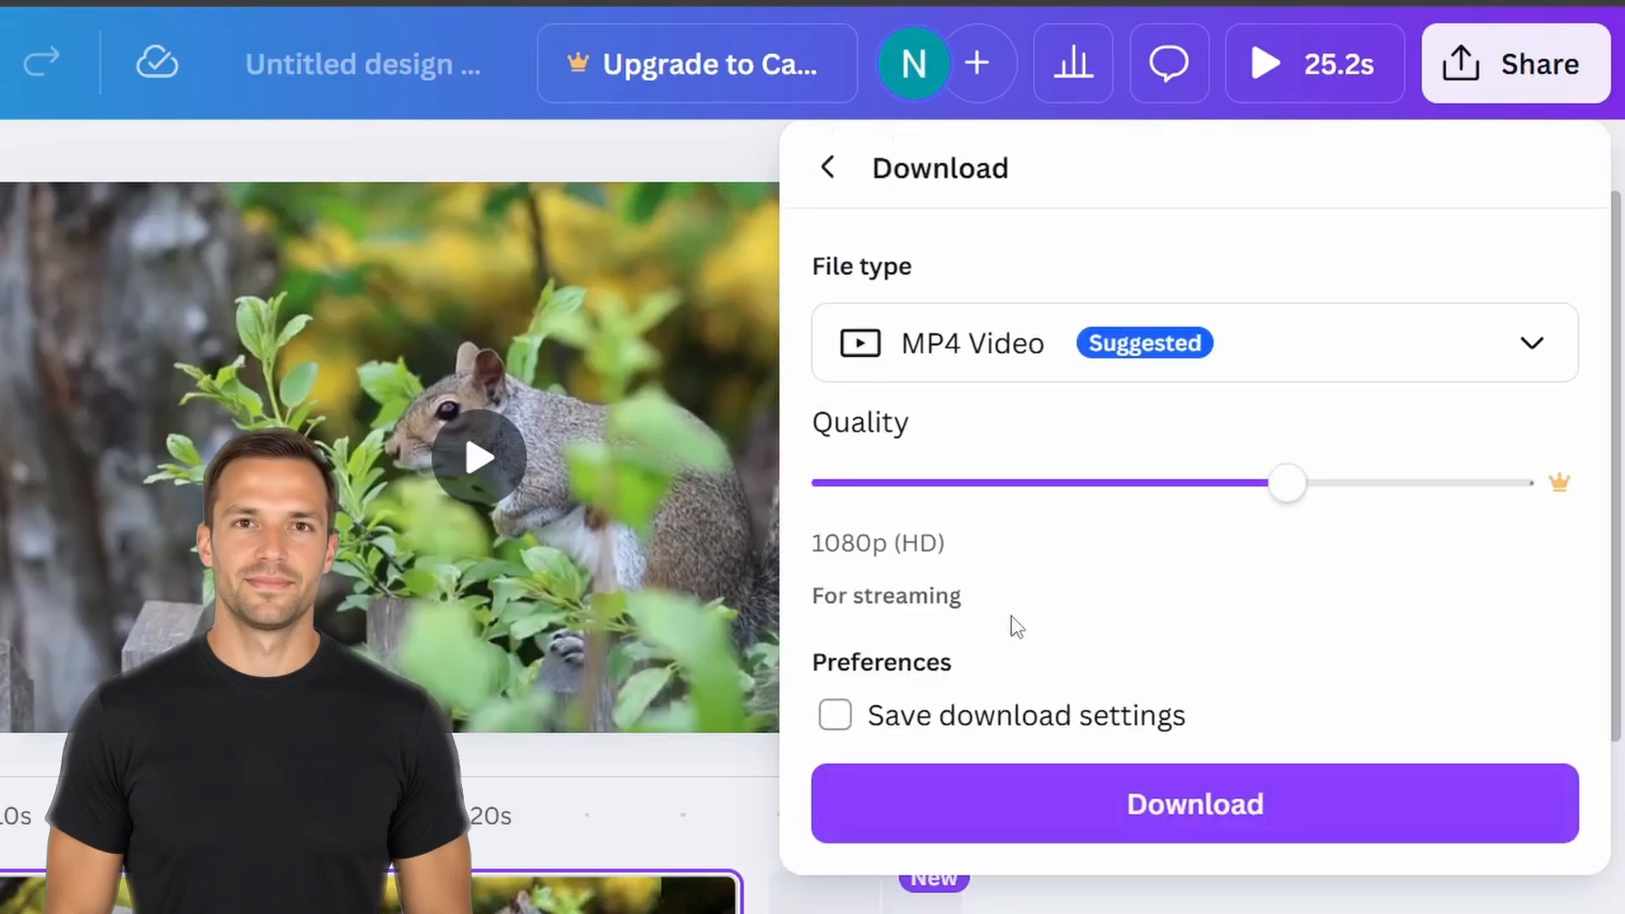
pyautogui.click(1161, 804)
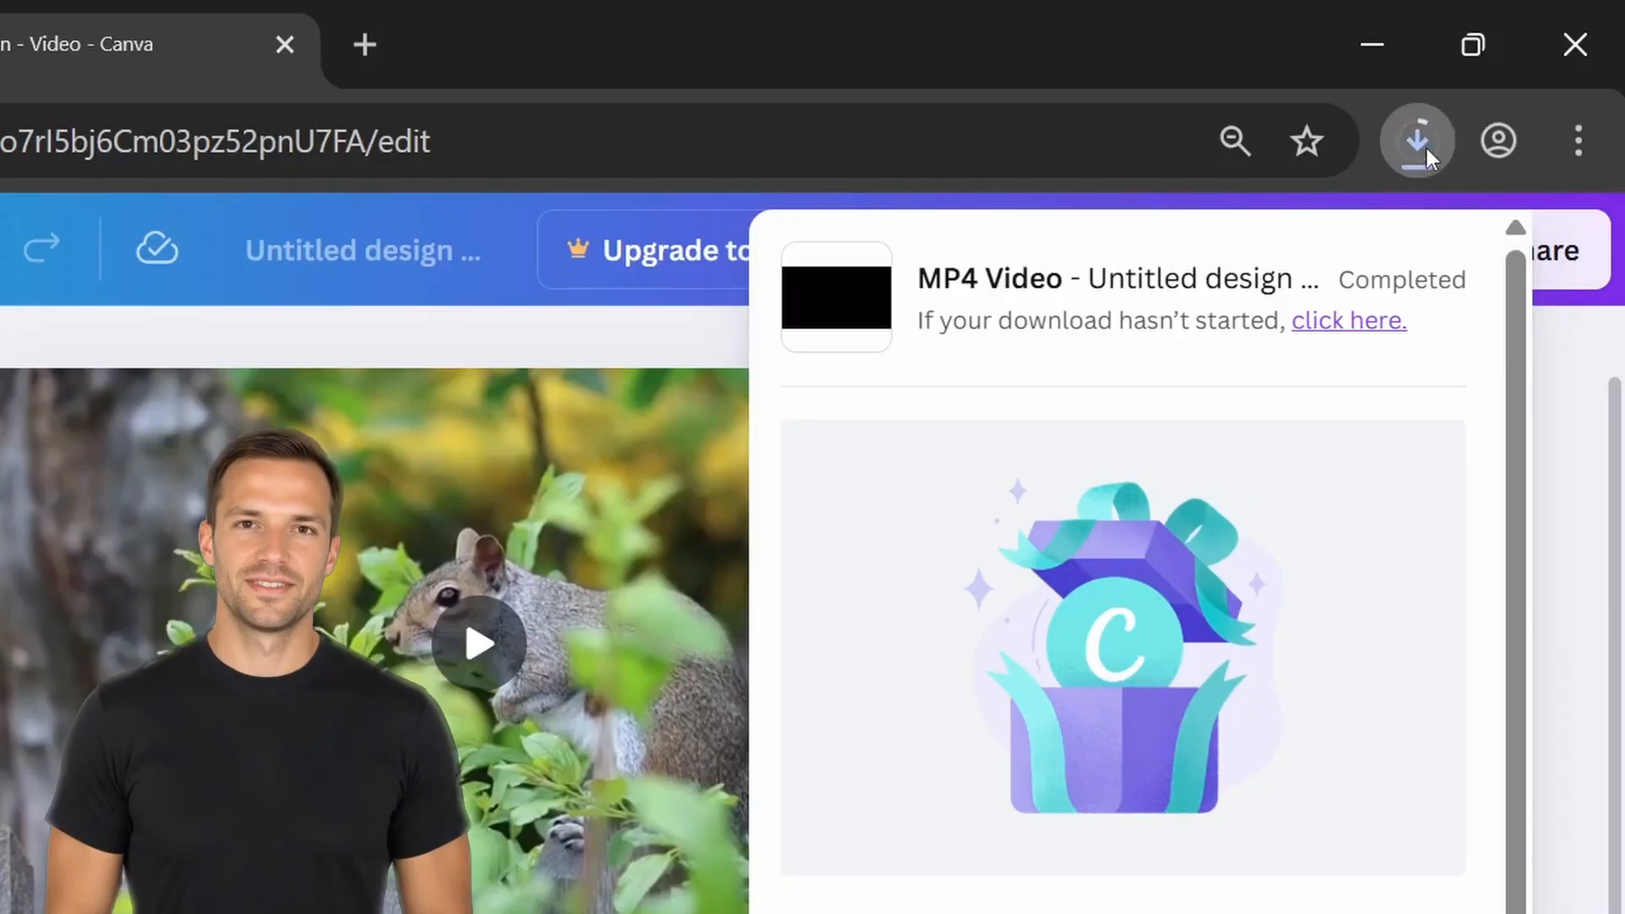
# Open the downloaded Untitled design.mp4 from the browser's download history to play it.
pyautogui.click(1439, 136)
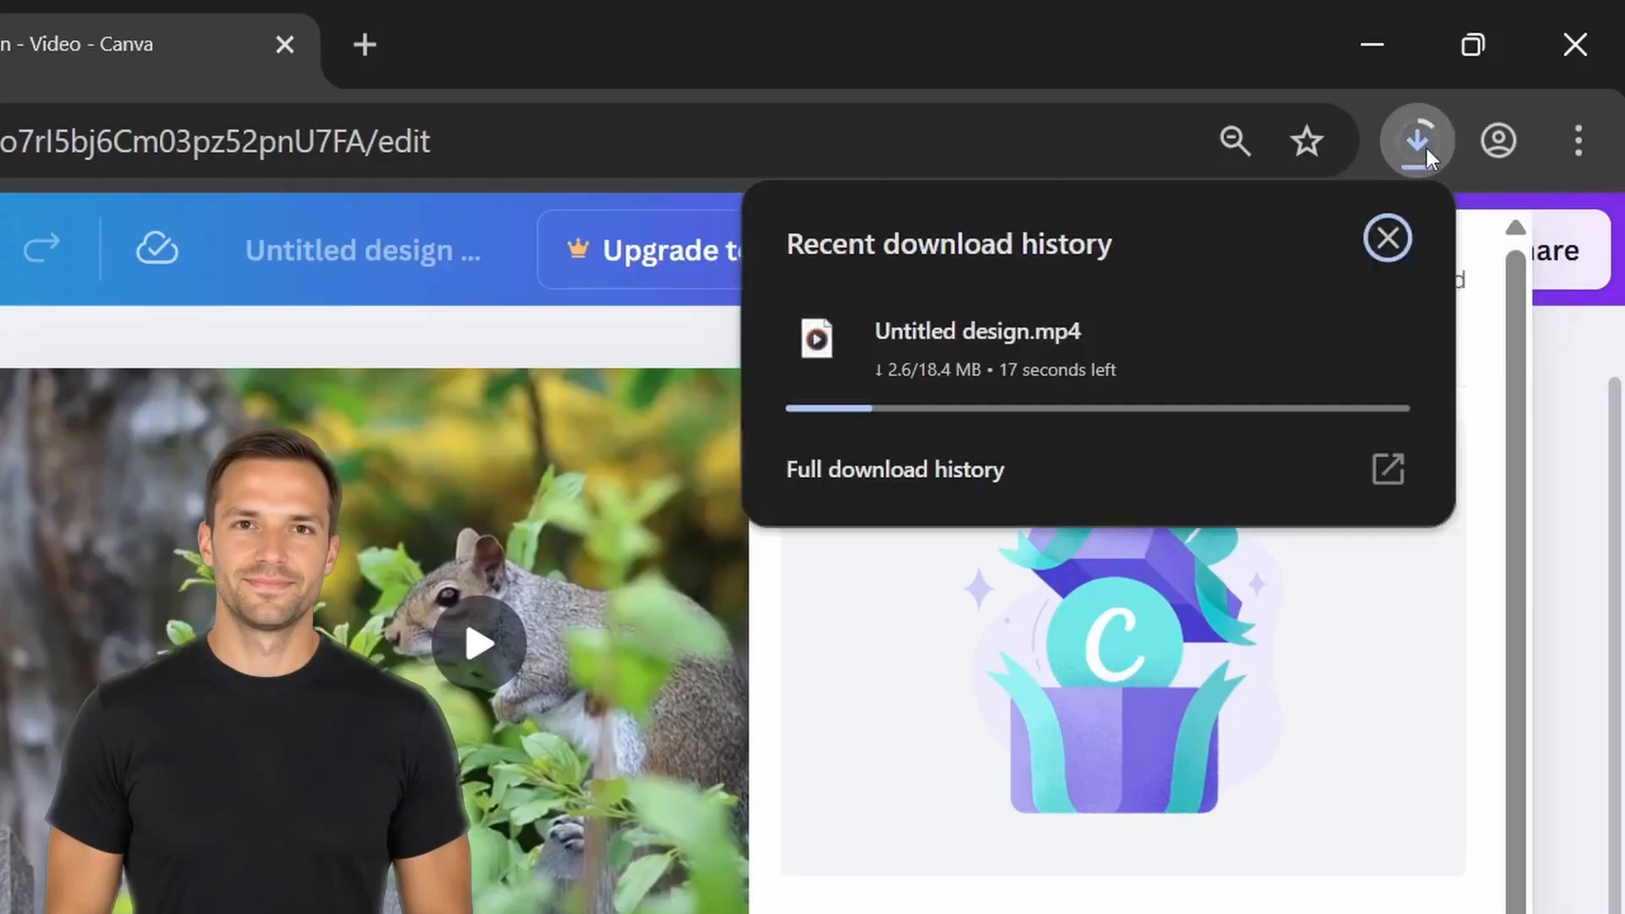
pyautogui.moveTo(1301, 331)
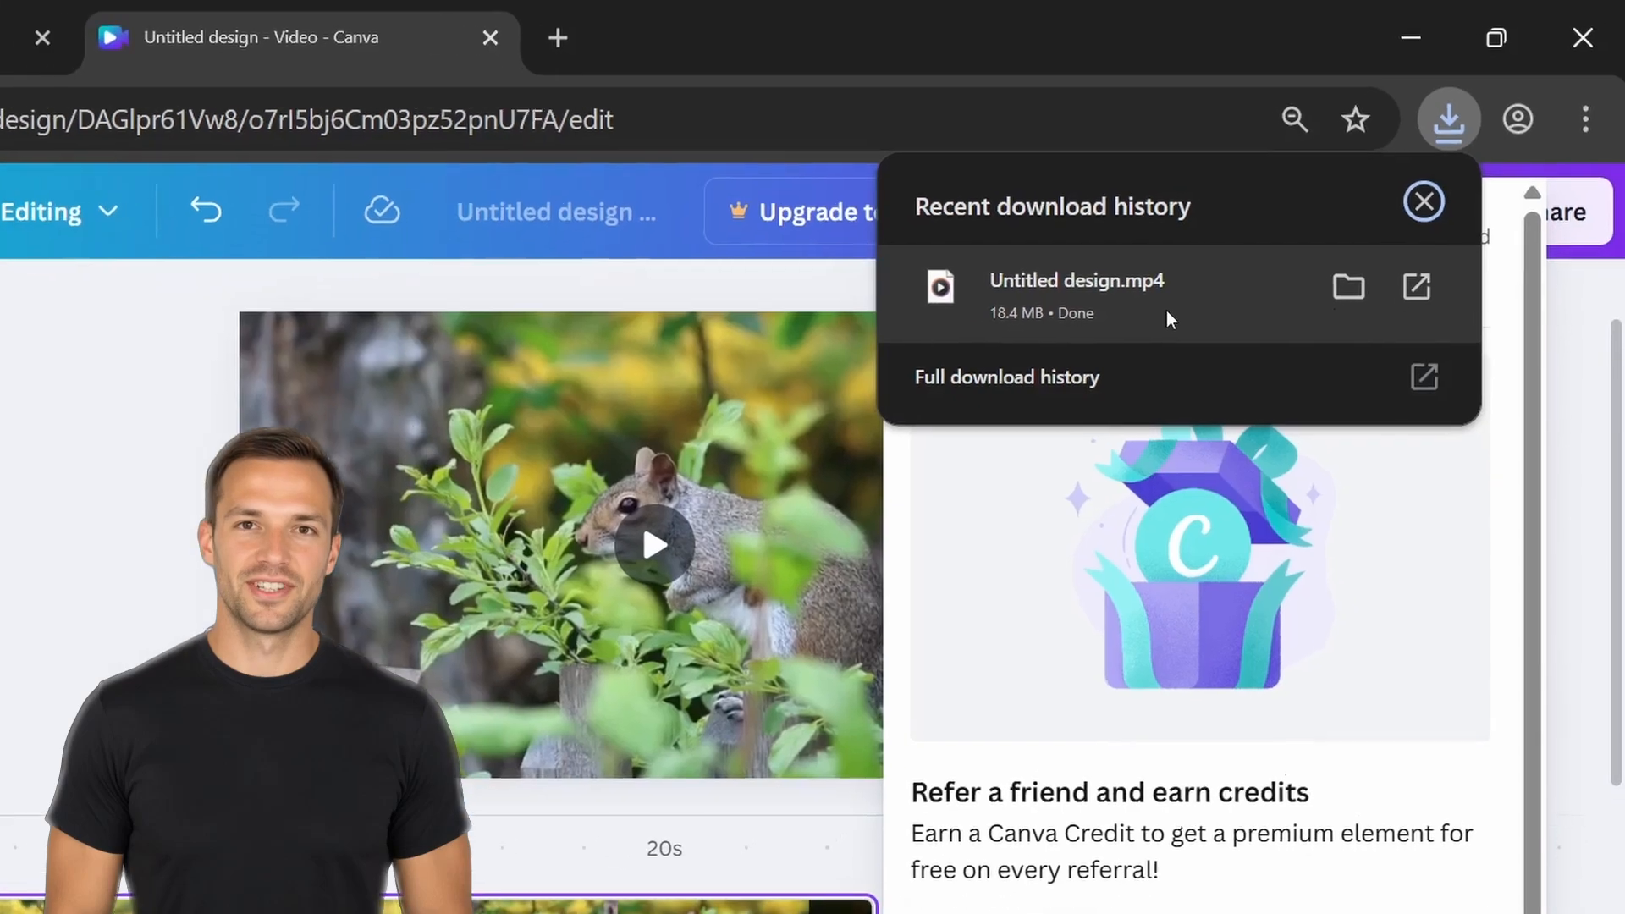
pyautogui.click(1092, 373)
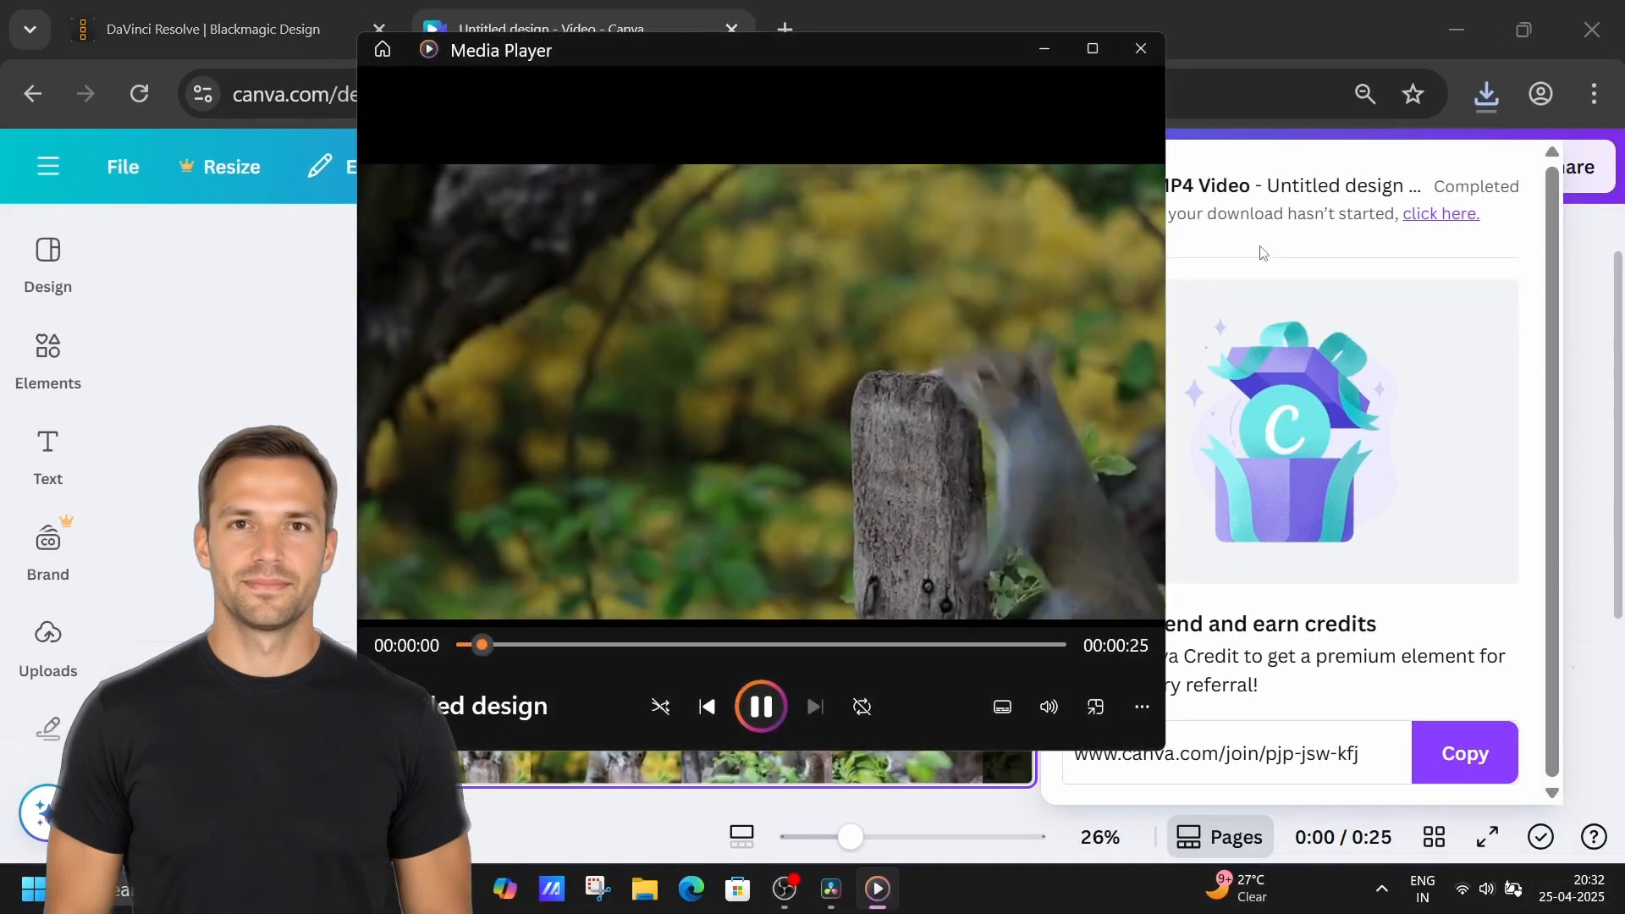